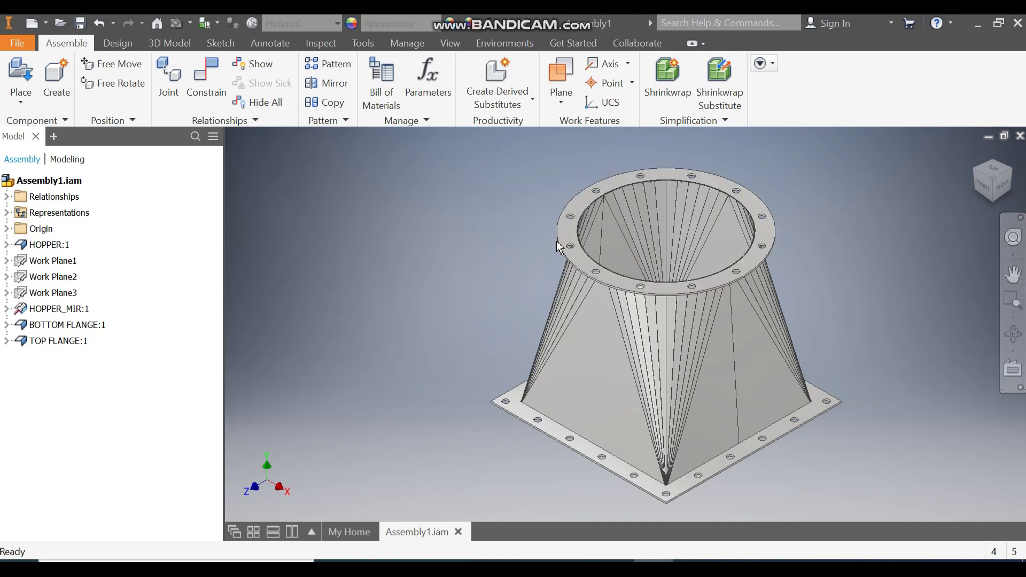
Examine the top flange, bottom flange and mirrored hopper half in the assembly
click(573, 237)
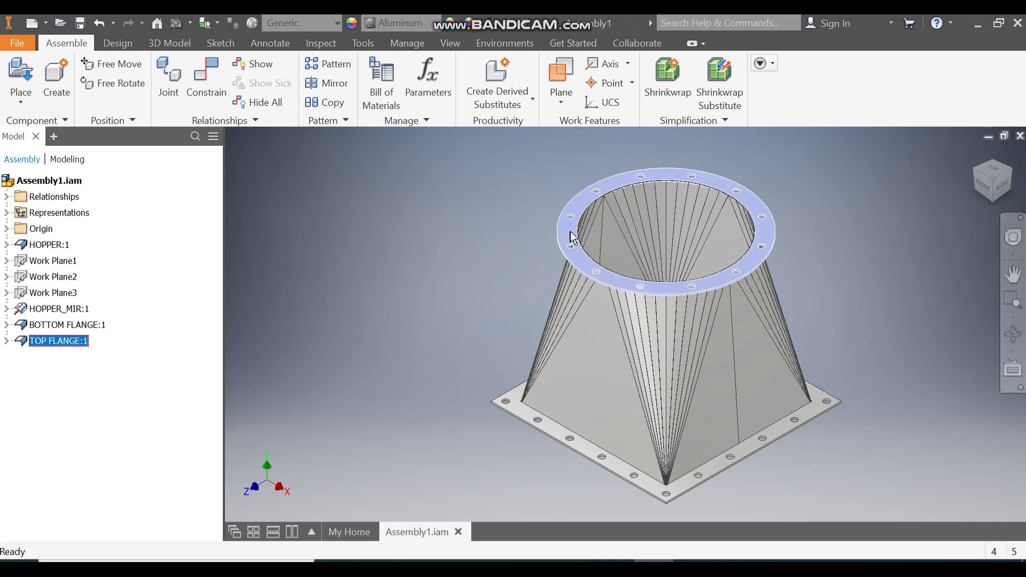
click(530, 419)
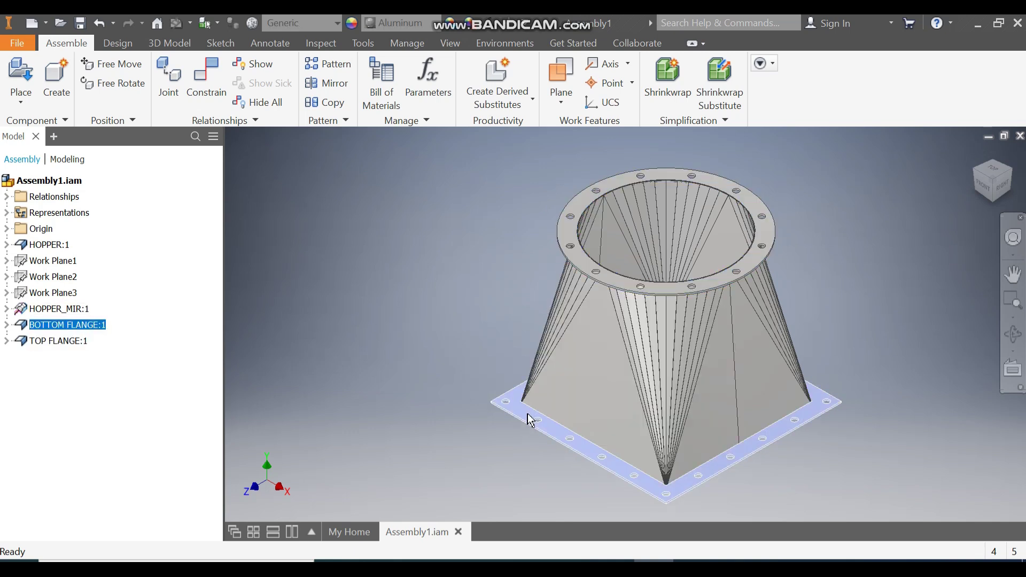
click(621, 326)
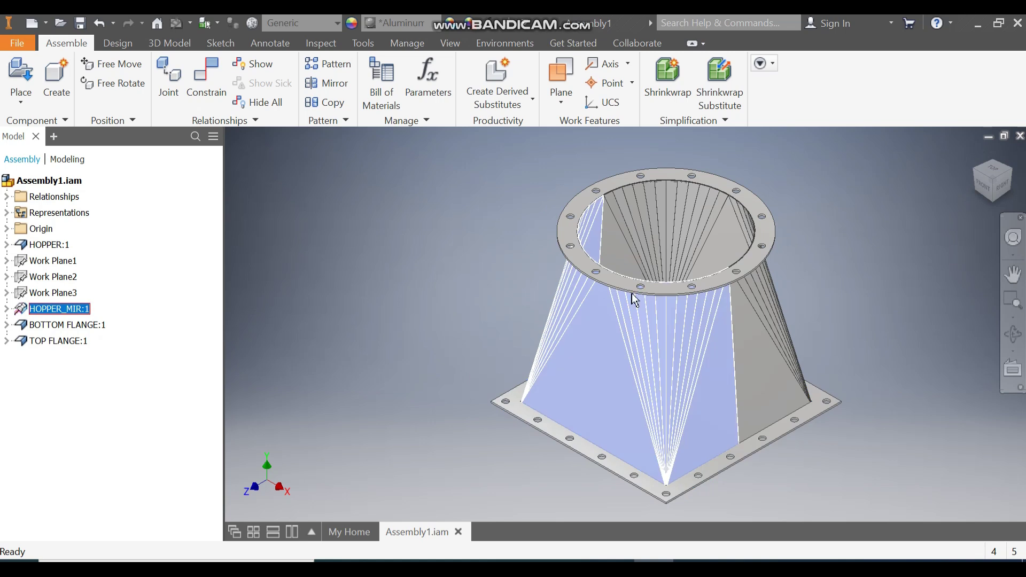
click(854, 229)
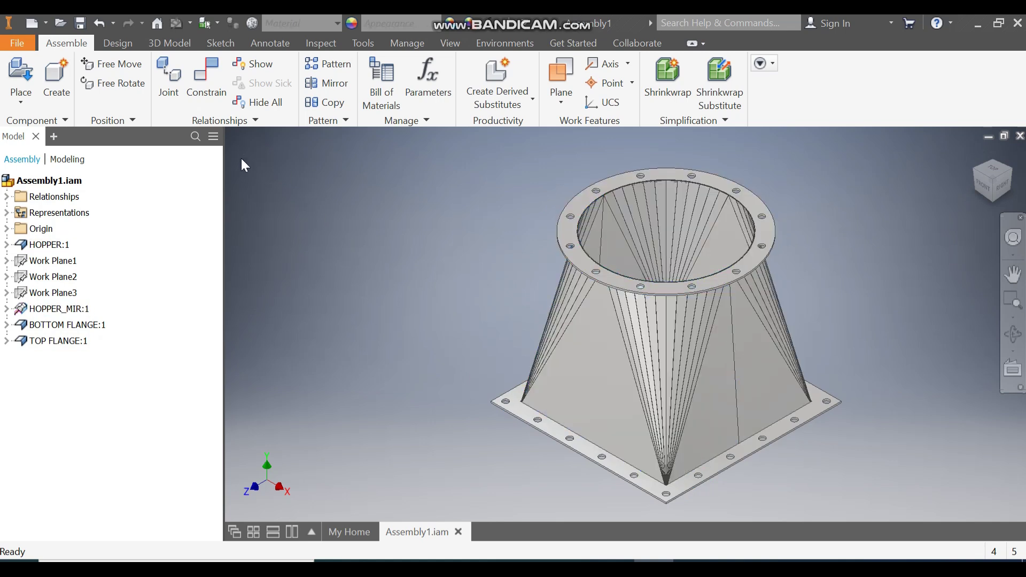
click(531, 421)
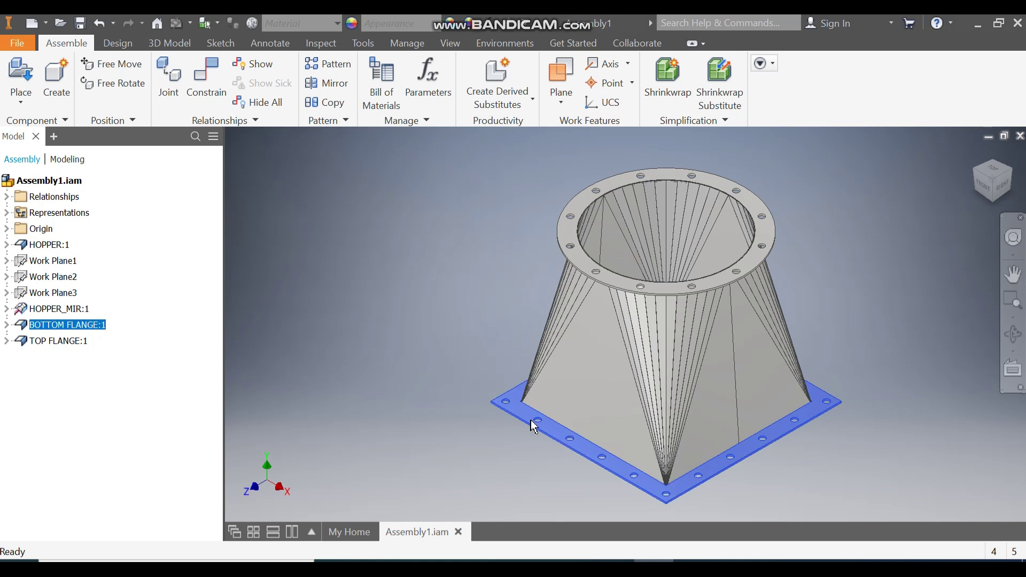
click(342, 289)
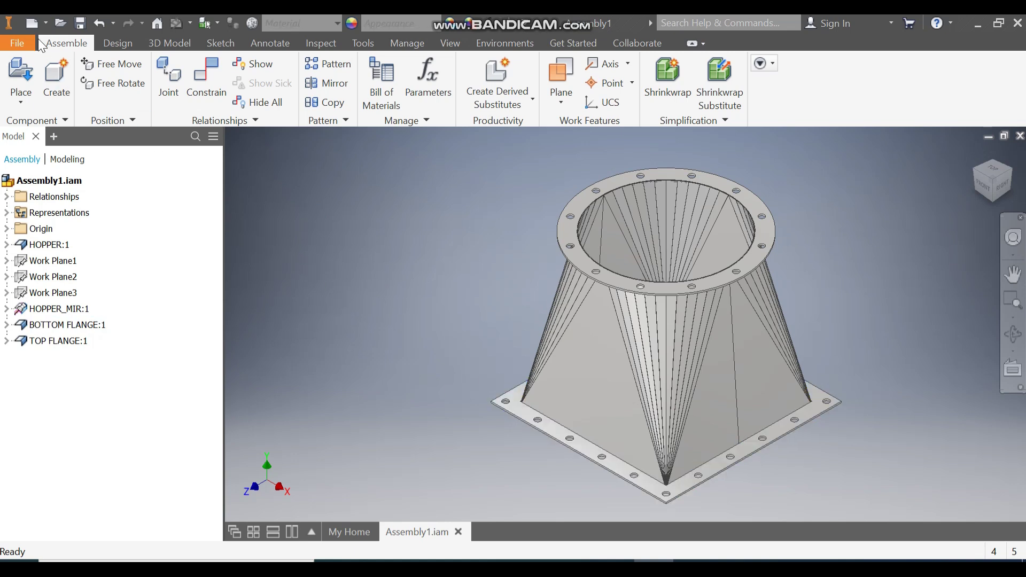
Create a new part from the metric Sheet Metal (mm).ipt template
click(30, 22)
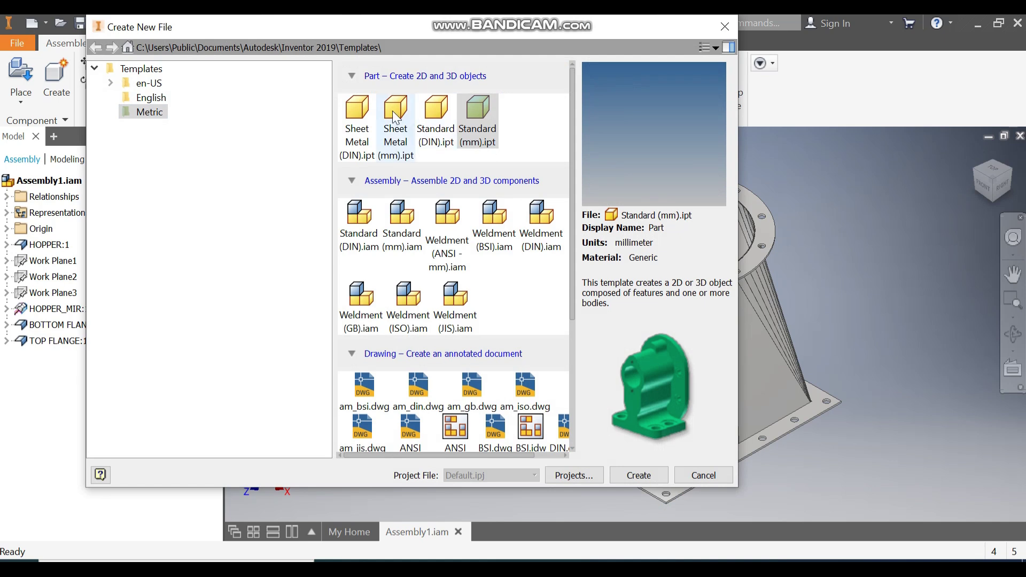
click(395, 114)
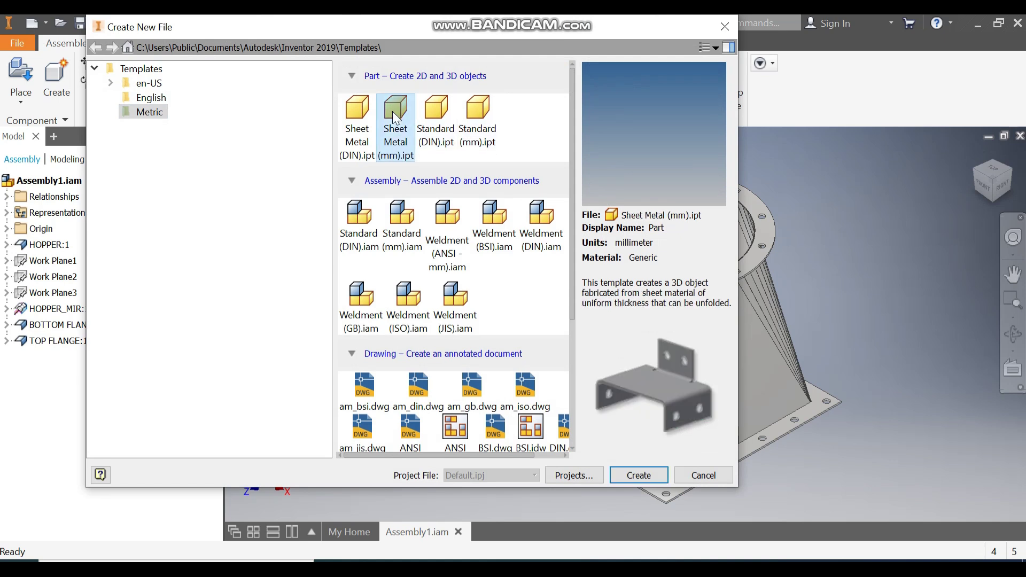
click(646, 474)
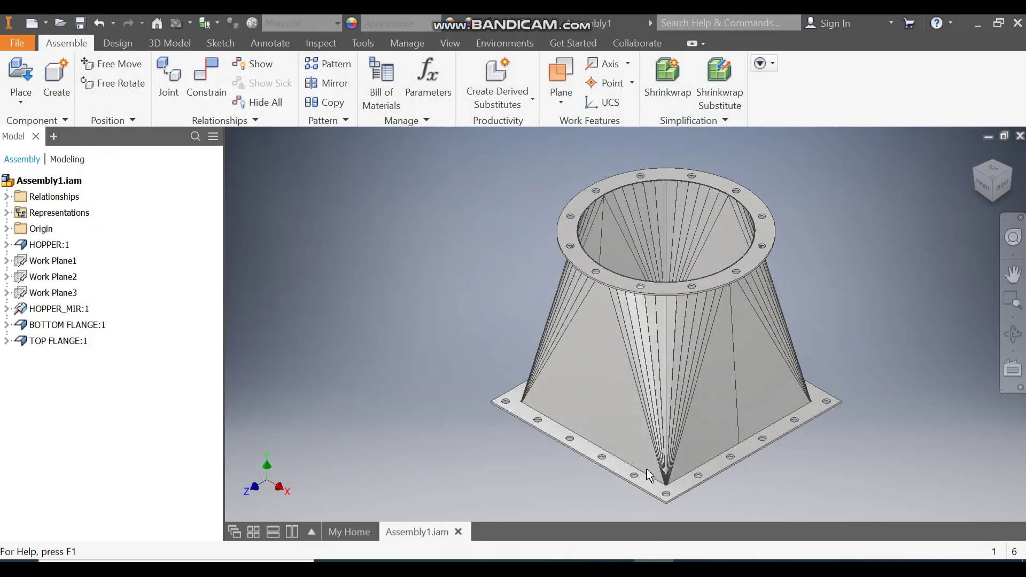
Start a sketch on the XZ plane and draw a two-point center rectangle about 358 by 262 mm at the origin
click(33, 75)
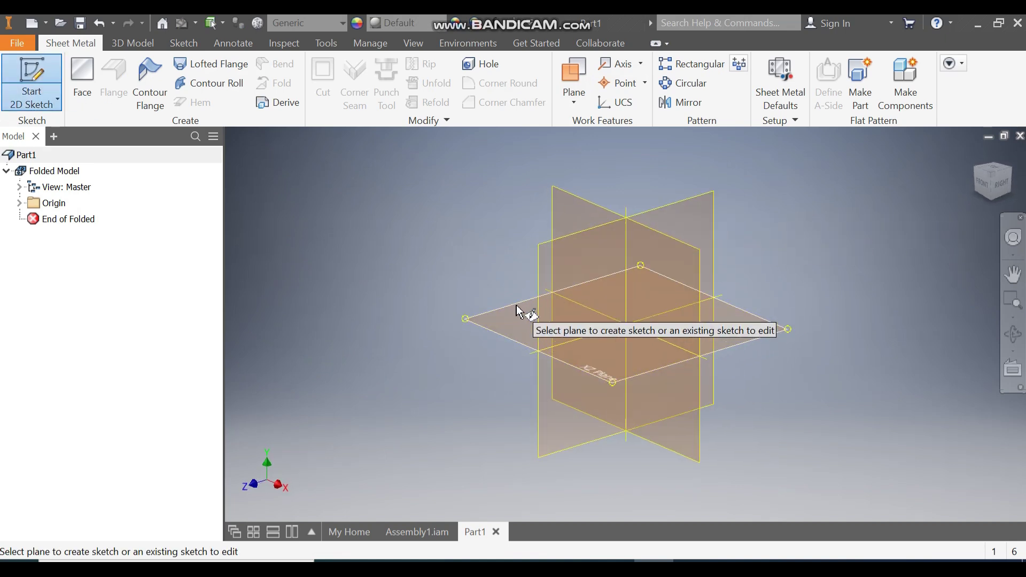
click(515, 305)
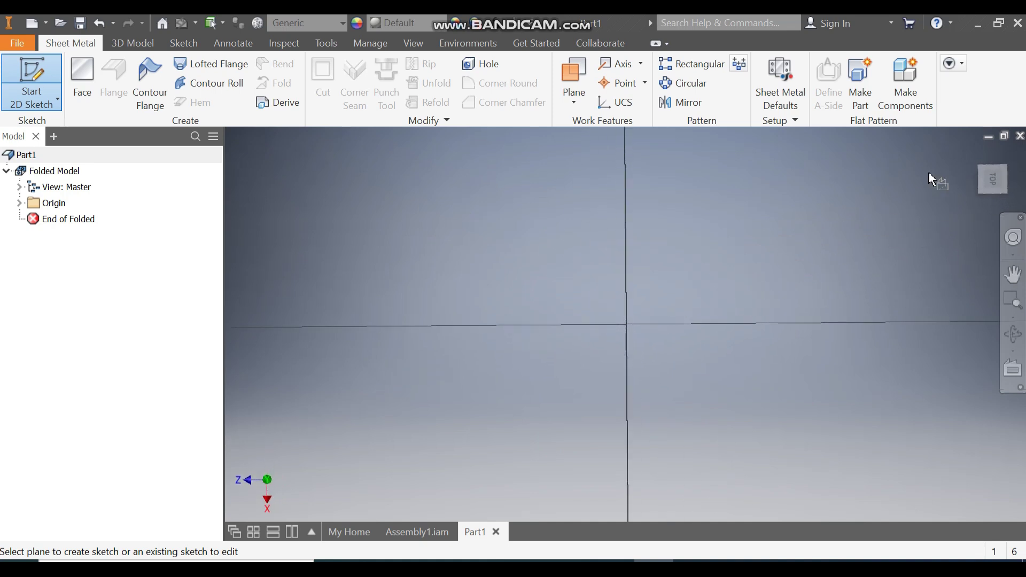
click(1008, 161)
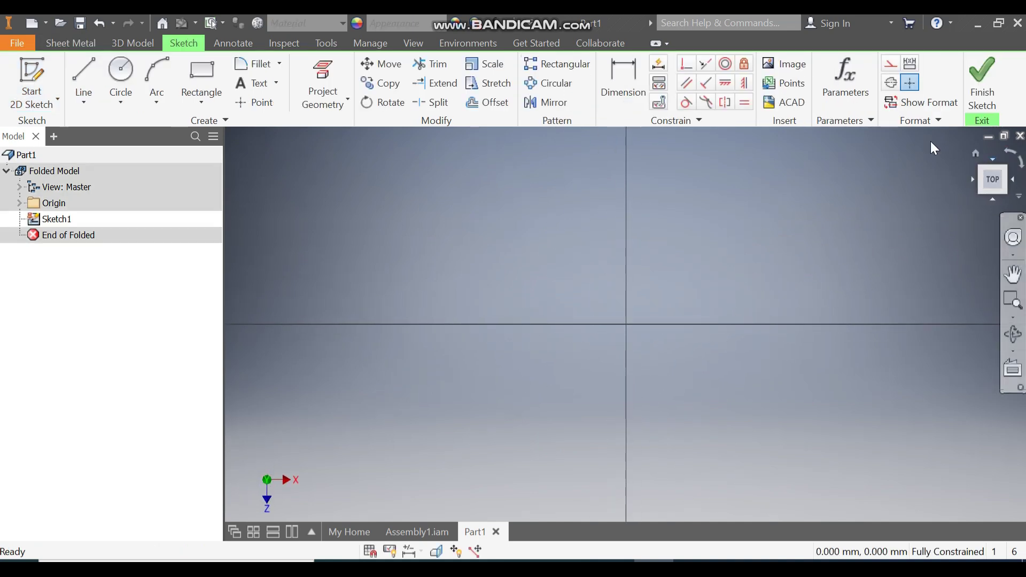
click(202, 104)
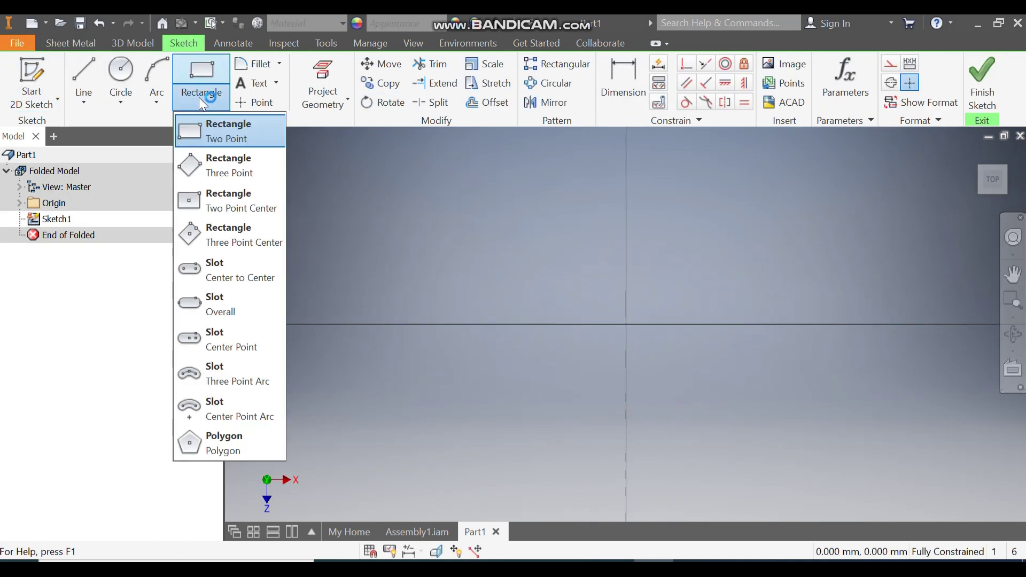
click(239, 202)
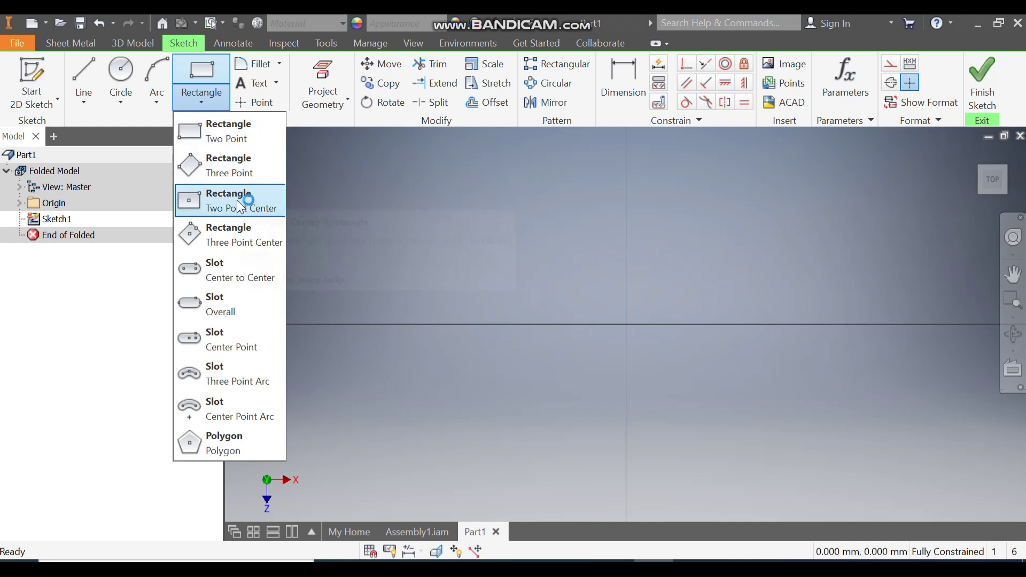
click(626, 324)
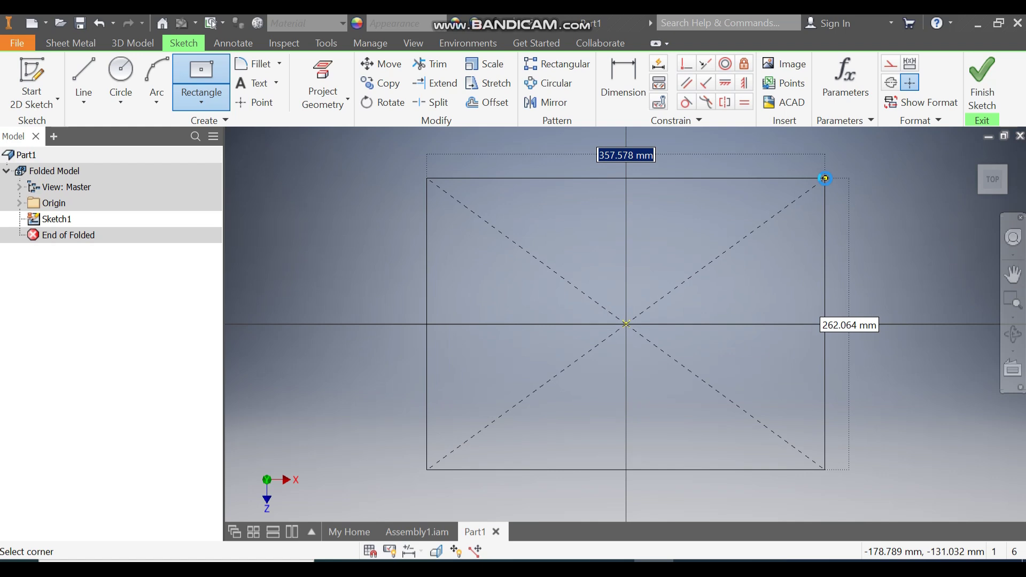
click(826, 178)
Dimension the rectangle's width and height to 600 mm each
click(626, 96)
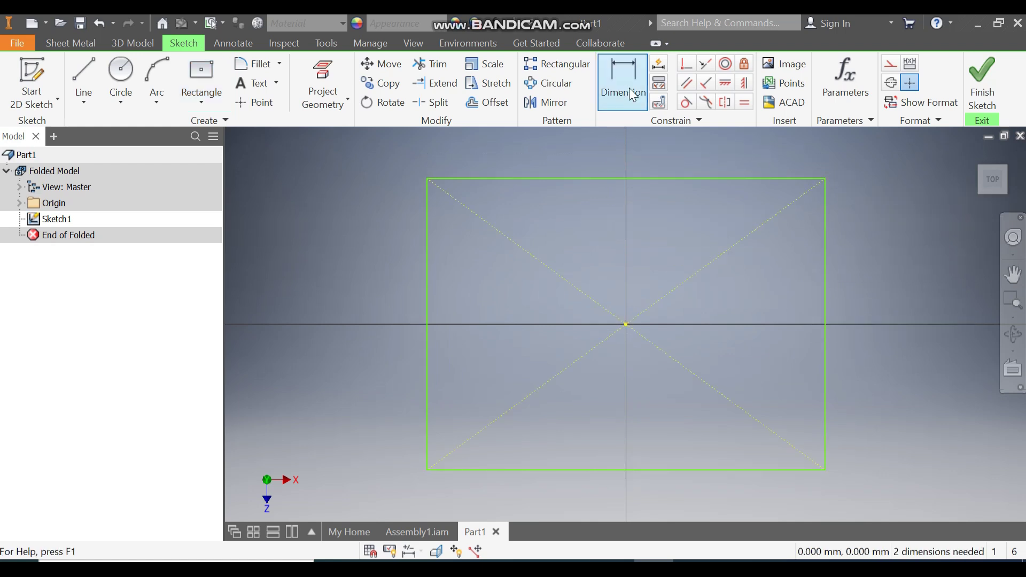
click(660, 179)
click(666, 214)
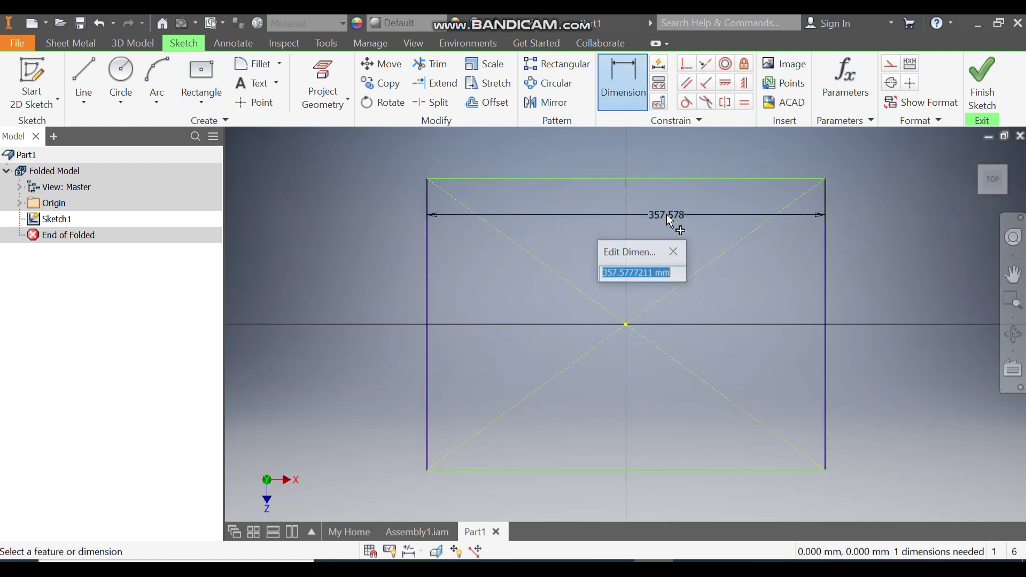
text(600)
key(Return)
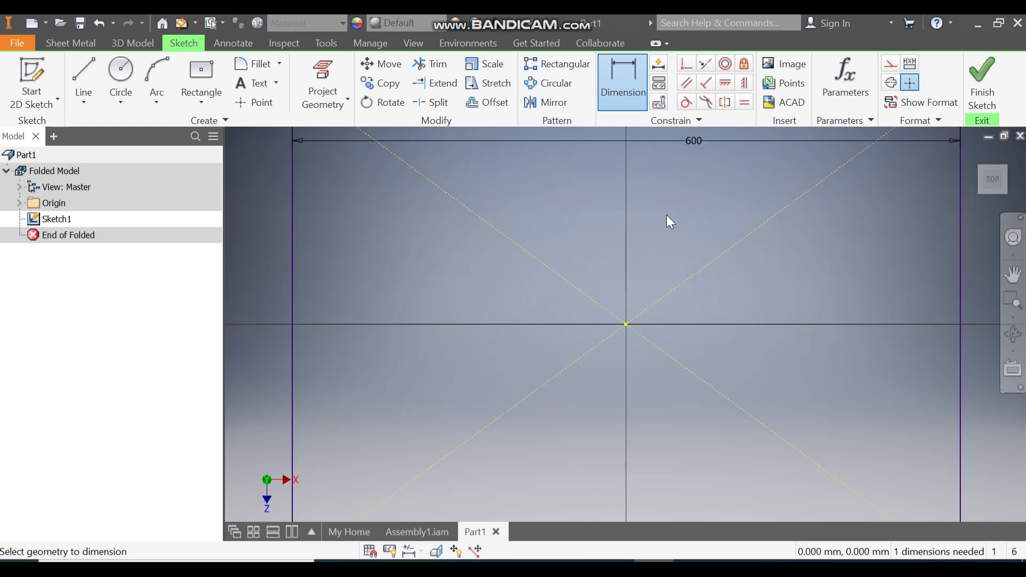
click(445, 245)
click(407, 256)
text(60)
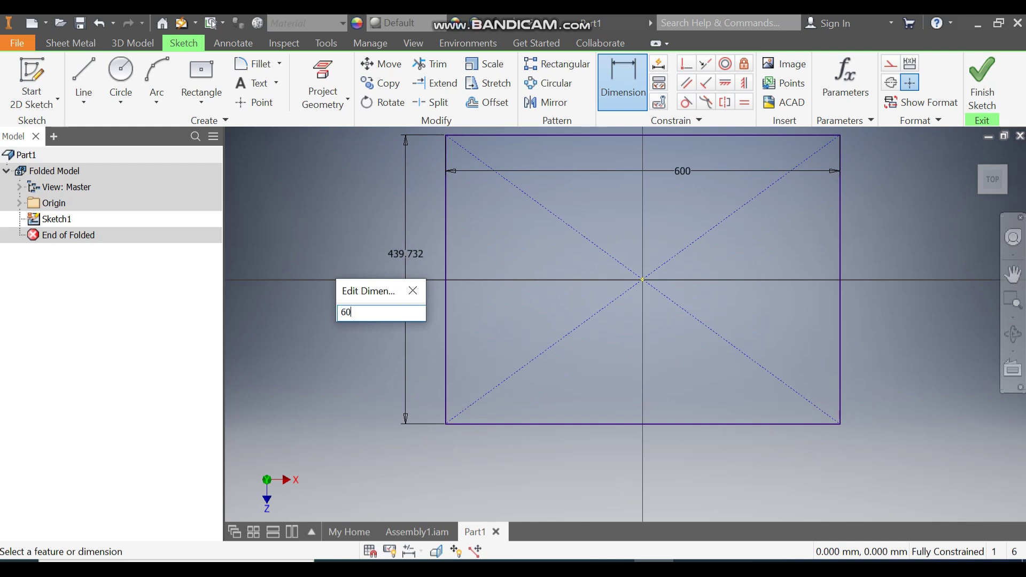
key(Return)
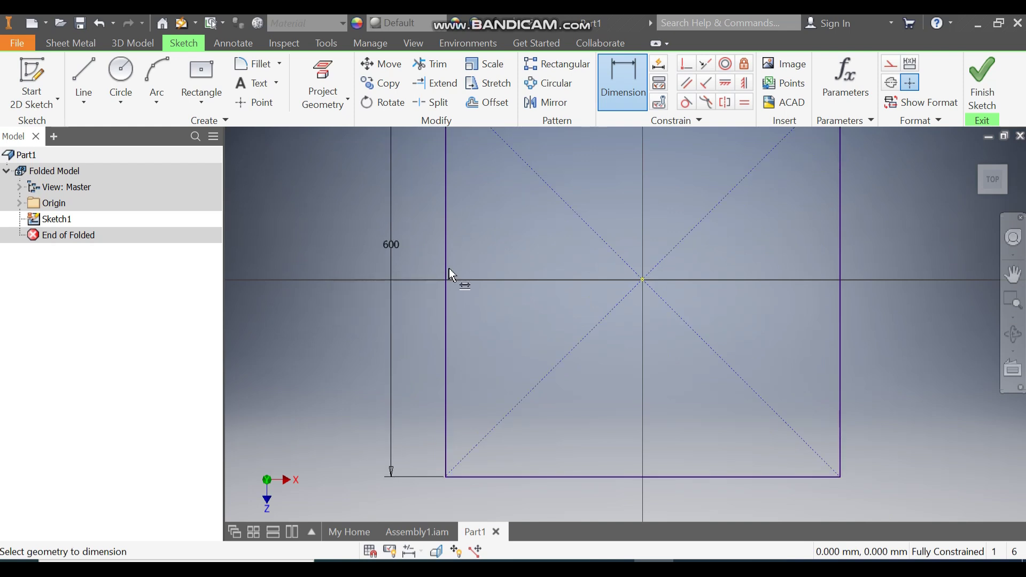
Offset the square 50 mm inward and finish the sketch
click(487, 102)
click(600, 217)
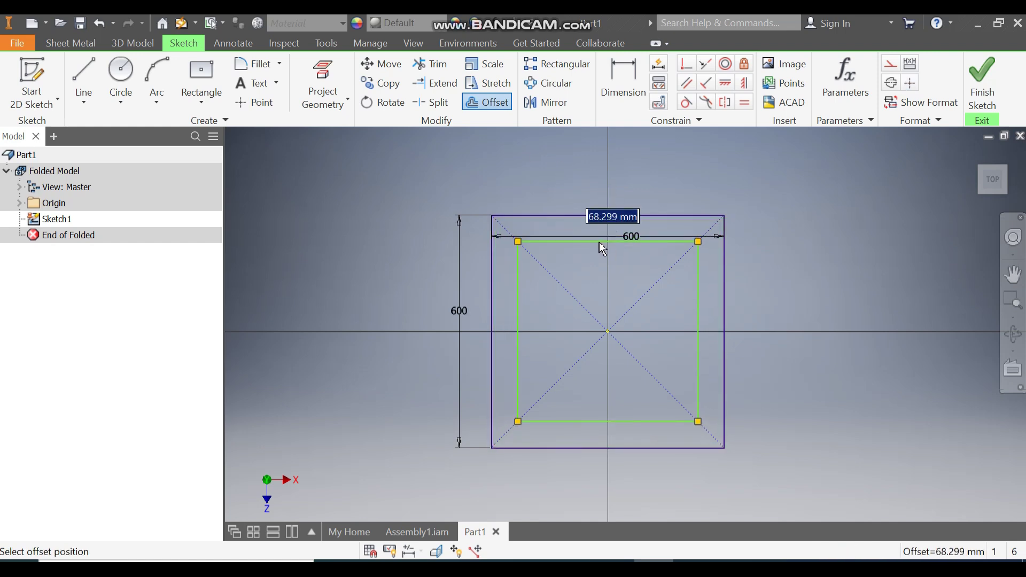
text(50)
key(Return)
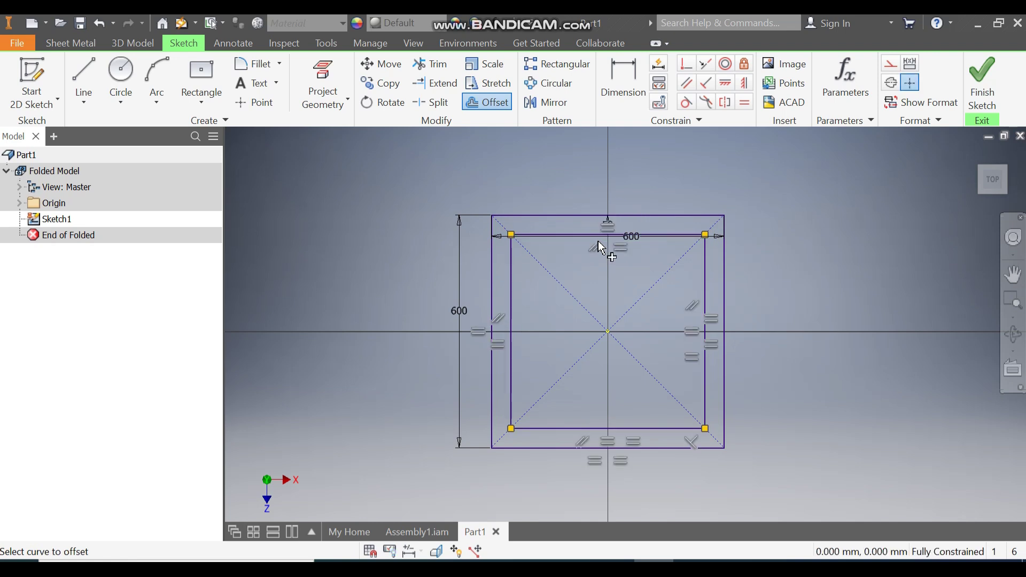
click(982, 83)
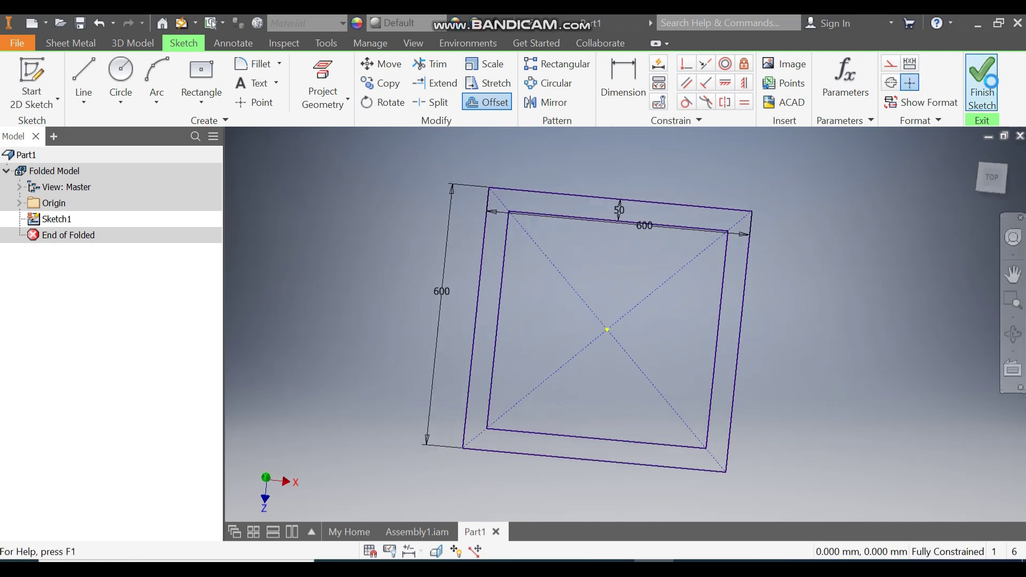
Create a sheet metal face from the frame-shaped profile between the two squares
mouse_move(739, 243)
middle_down()
mouse_move(687, 304)
mouse_move(663, 309)
middle_up()
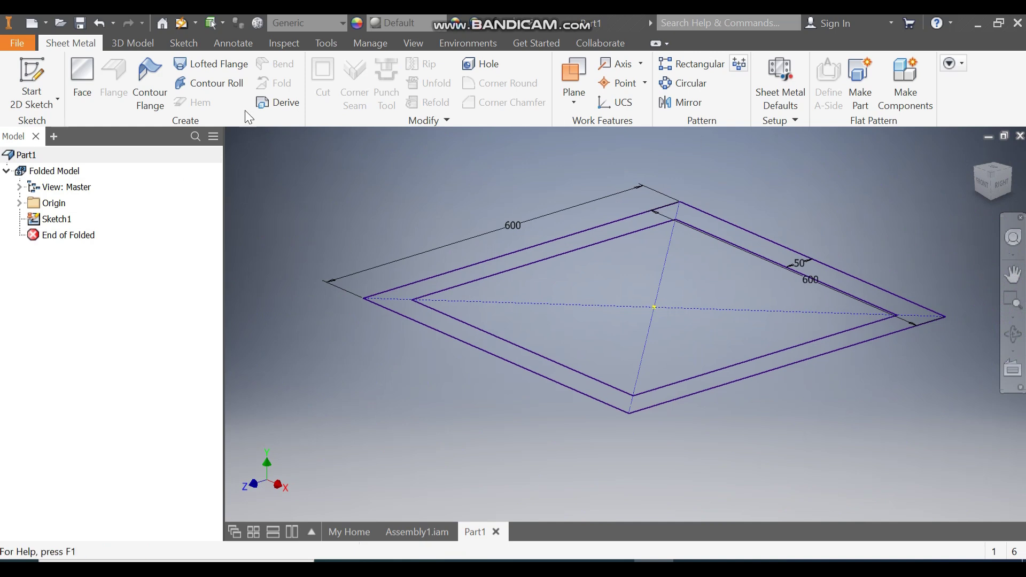
click(84, 79)
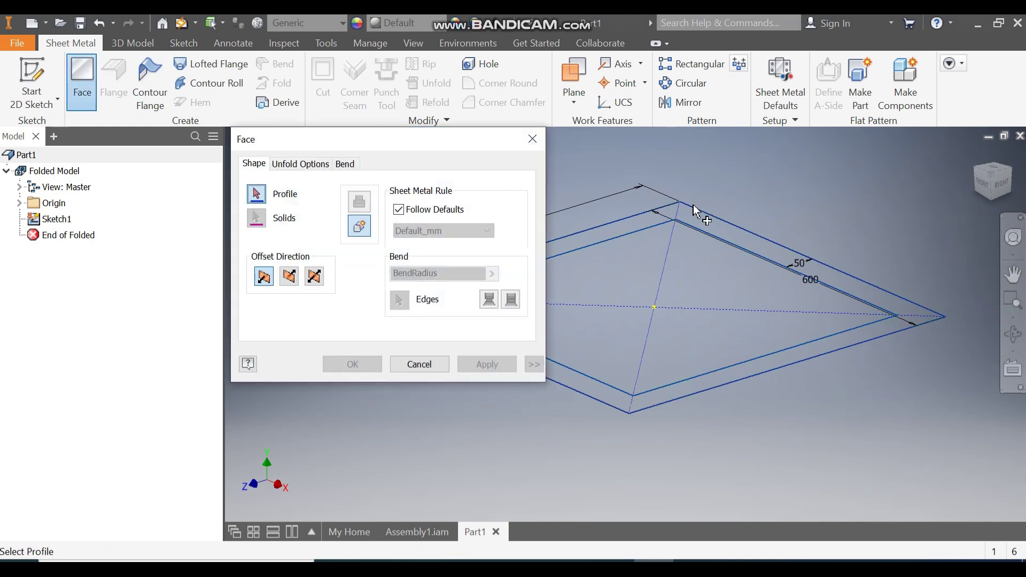
click(695, 217)
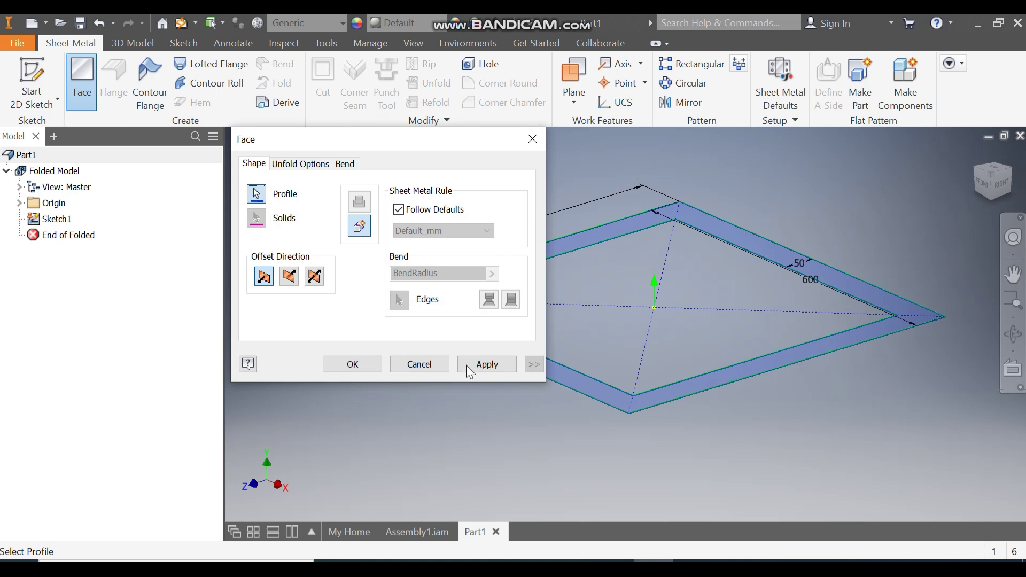
click(352, 364)
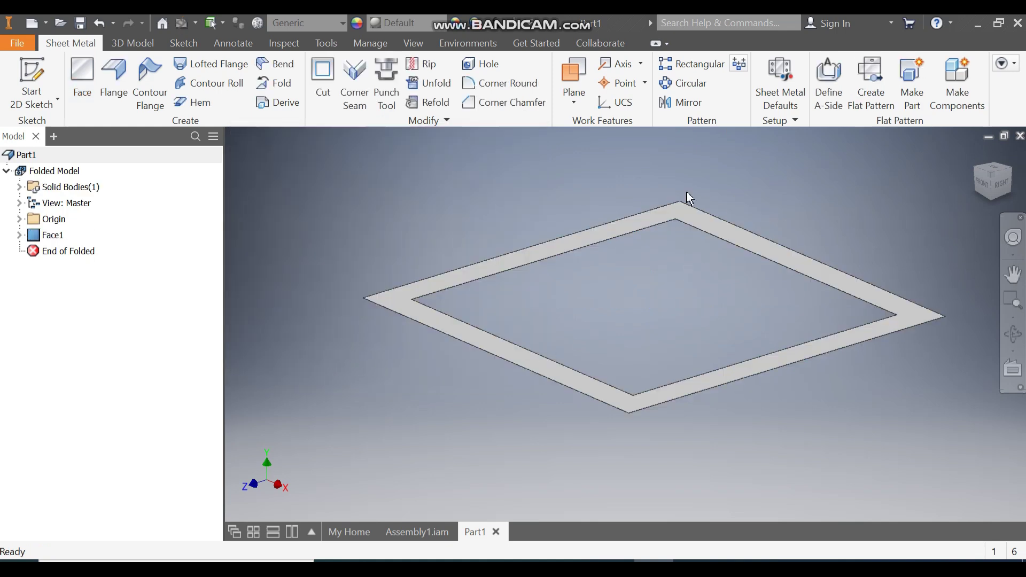
Override the thickness from the sheet metal rule and set the sheet thickness to 5 mm
click(777, 77)
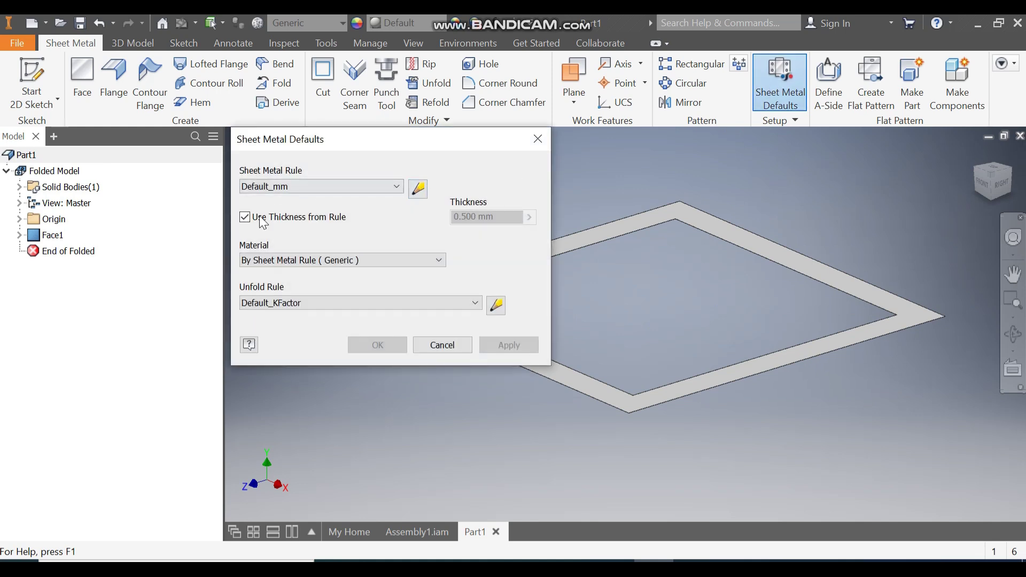
click(244, 217)
double_click(469, 216)
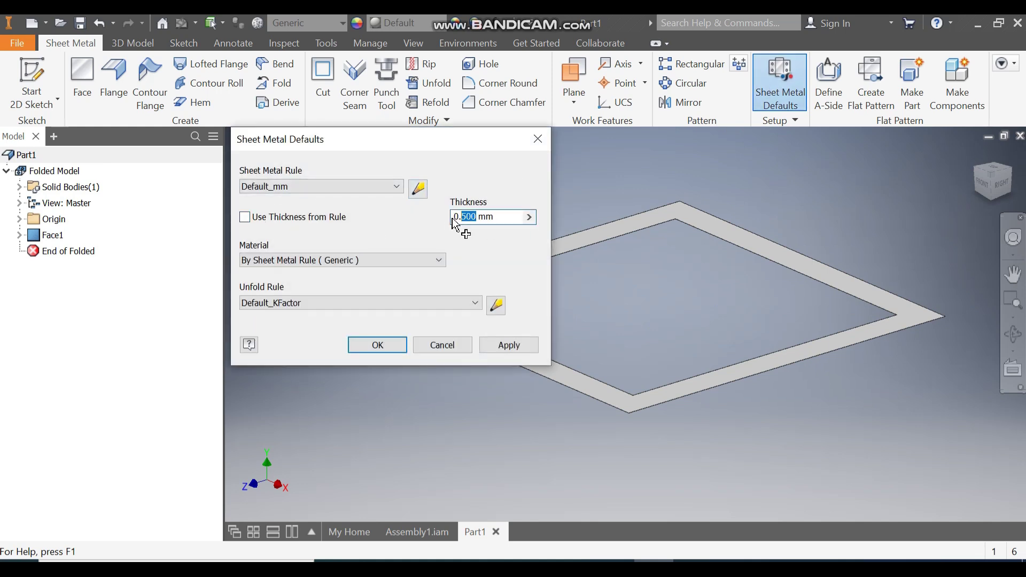
text(5)
click(390, 344)
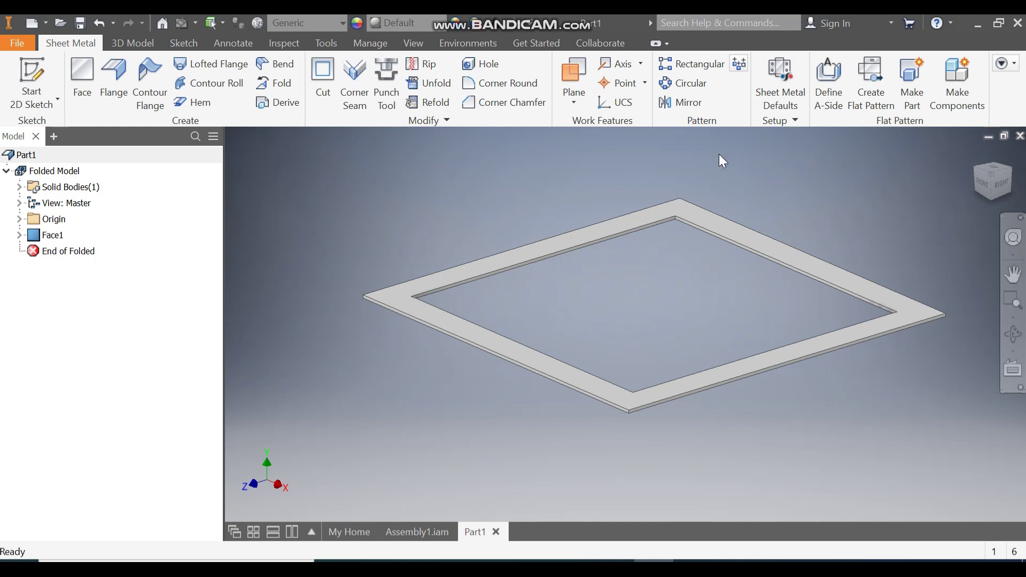
Start a sketch on the frame's top face and draw a circle about 23 mm in diameter near its upper-left corner
click(695, 217)
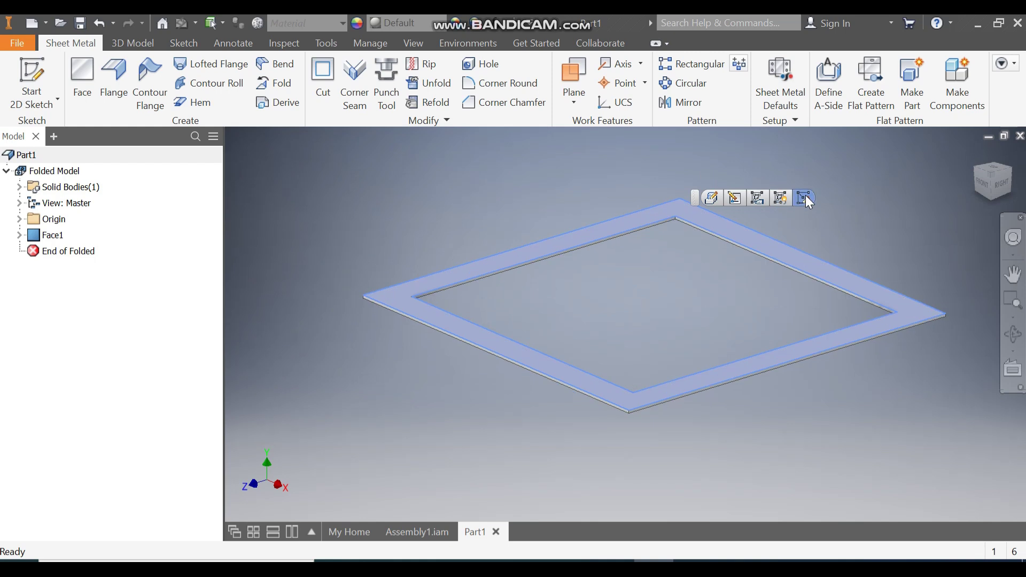
click(804, 195)
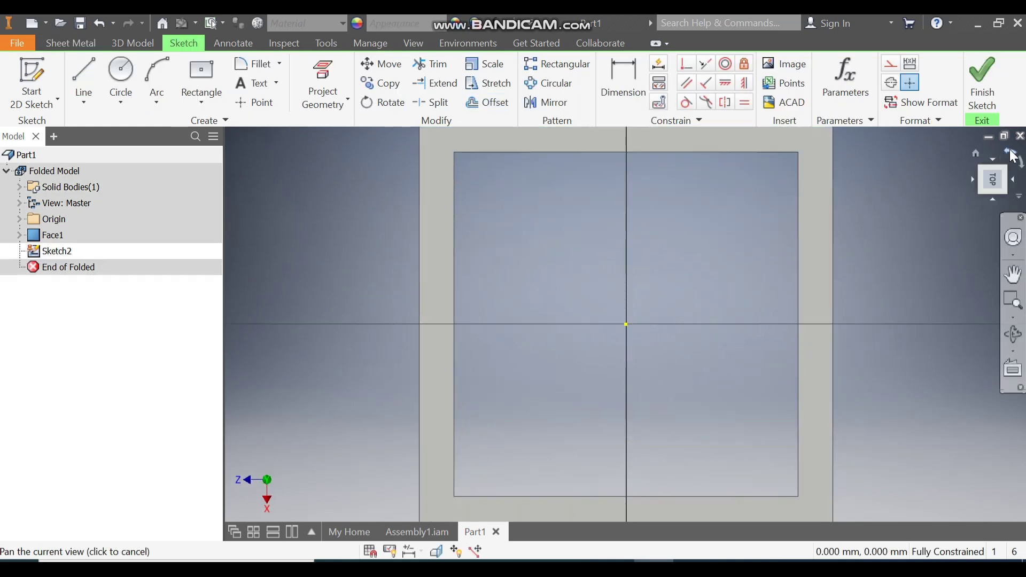
click(1012, 155)
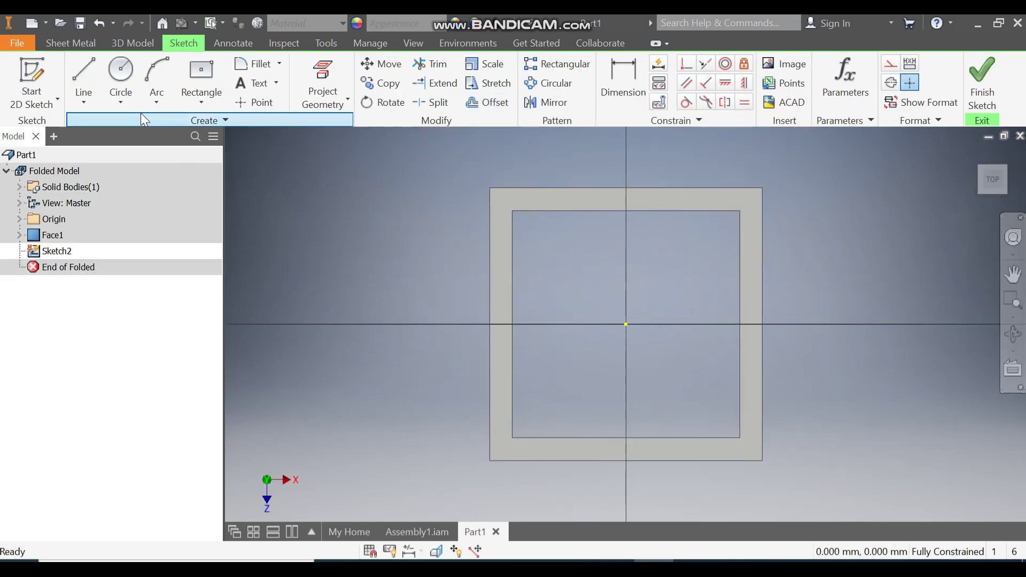
click(120, 80)
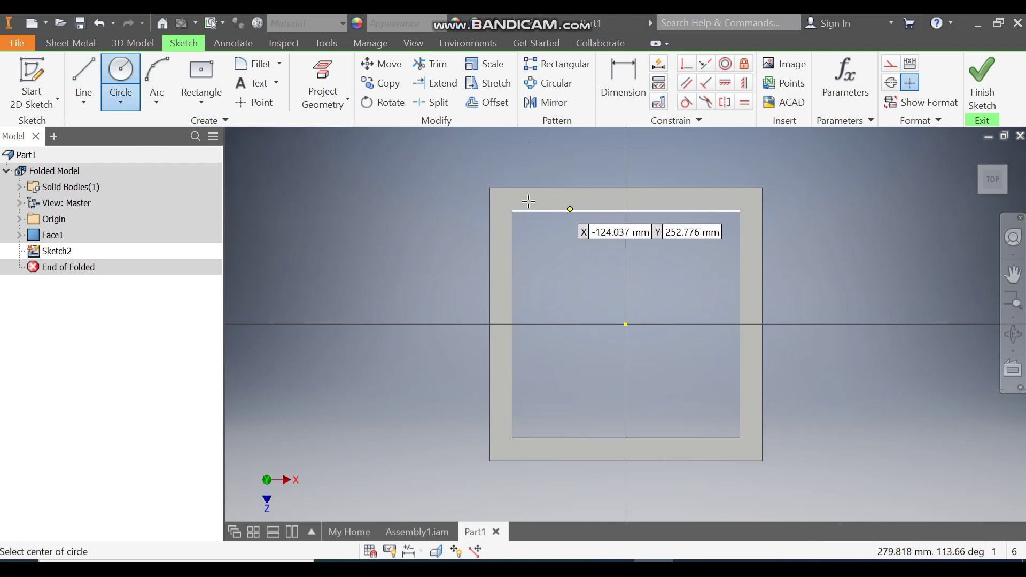
scroll(512, 197, down, 3)
click(467, 197)
click(479, 210)
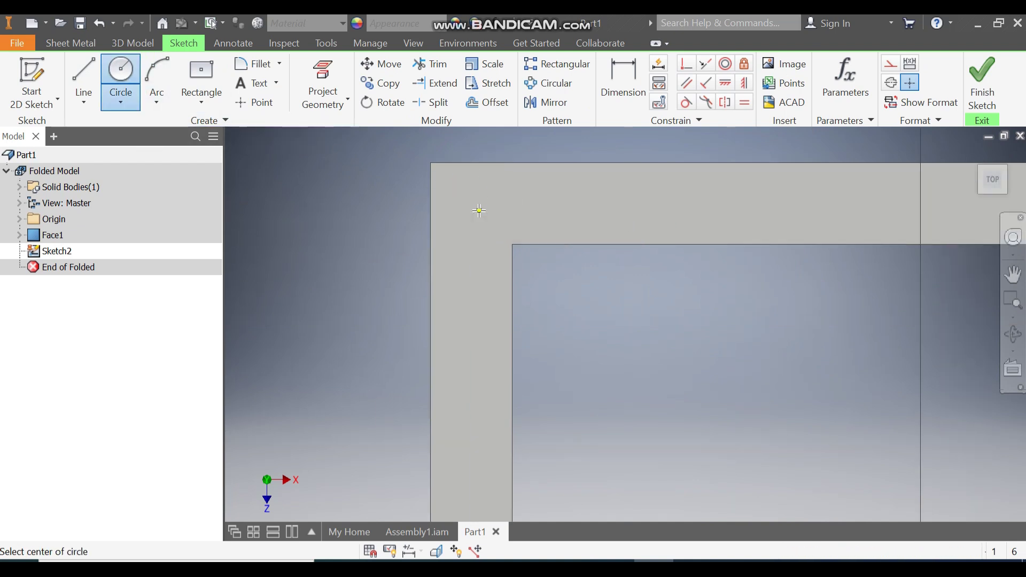
Dimension the corner circle's diameter to 20 mm
click(630, 89)
click(466, 216)
click(394, 255)
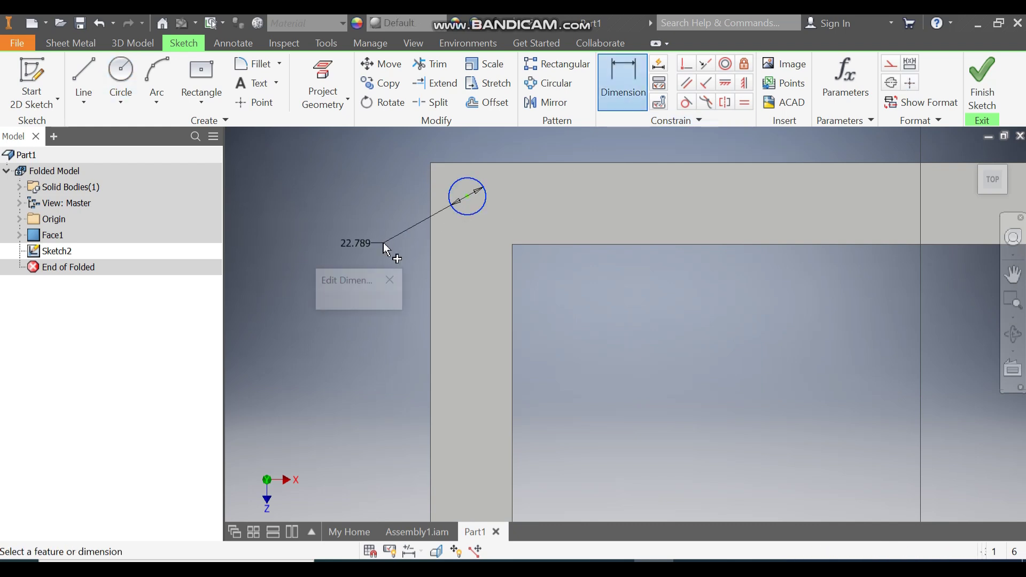
text(20)
key(Return)
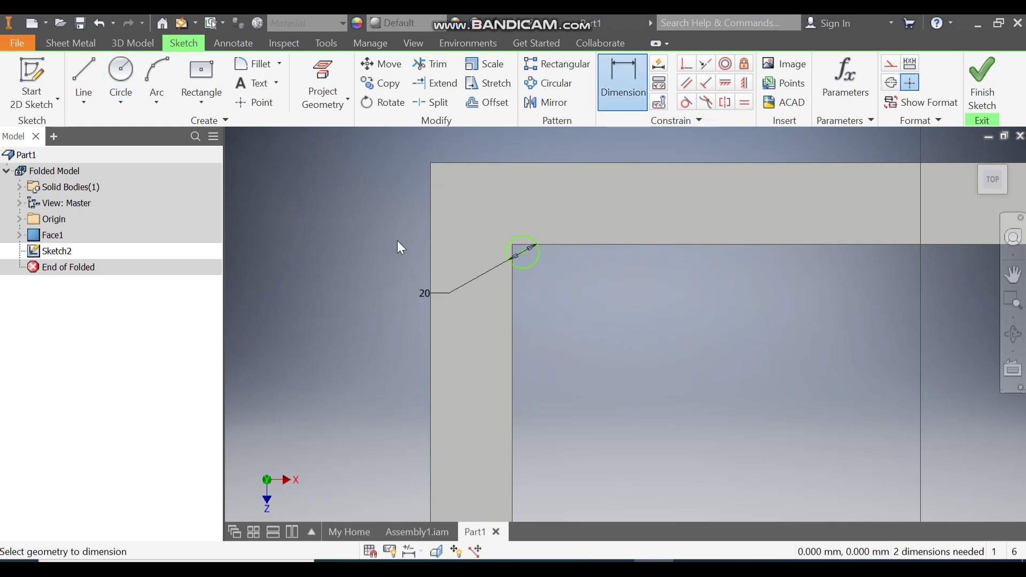
Position the circle's centre 25 mm from the frame's upper outer edge and 25 mm from its left outer edge
click(551, 165)
click(525, 246)
click(565, 218)
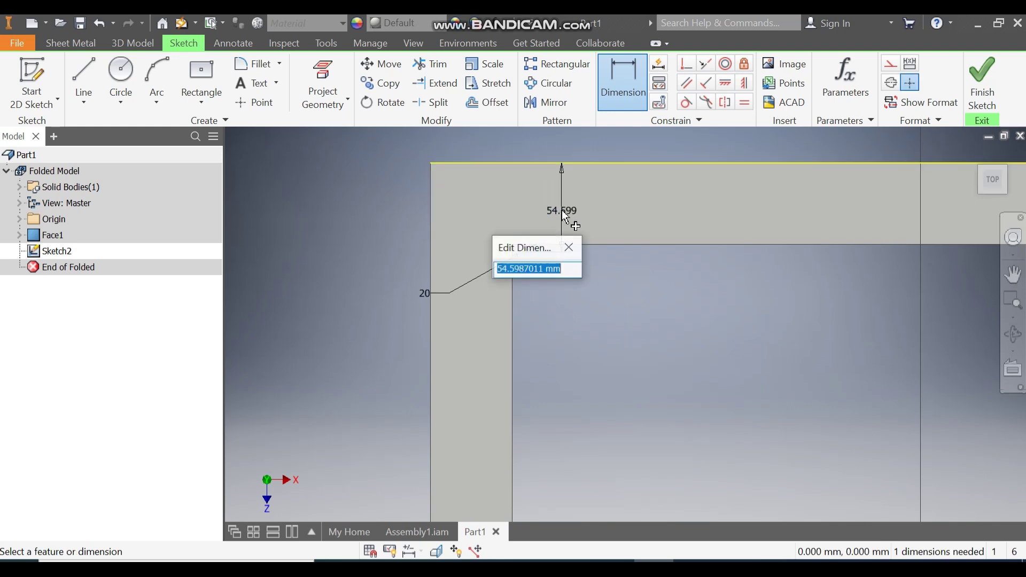
text(25)
key(Return)
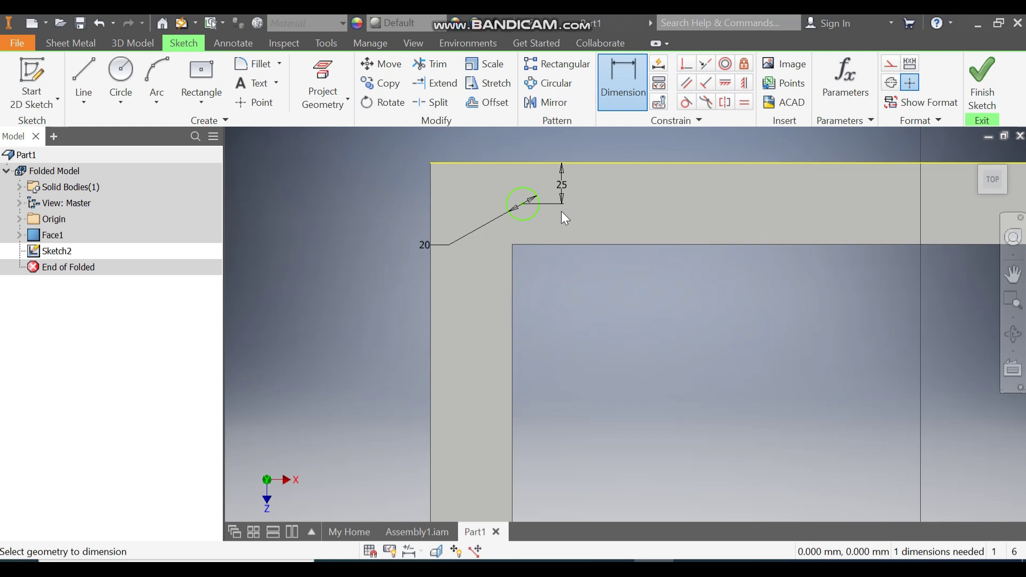
click(430, 214)
click(526, 220)
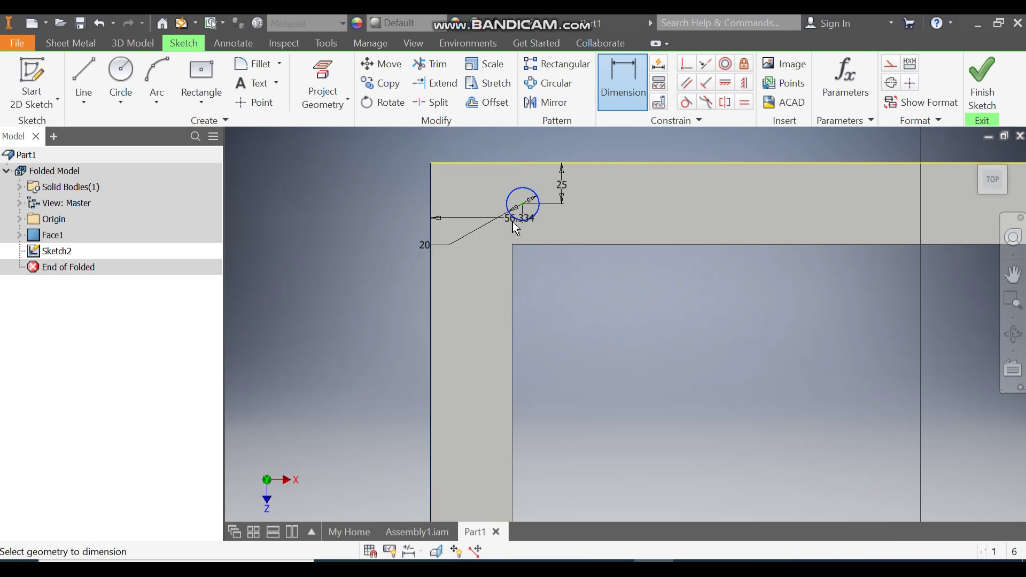
click(469, 276)
text(25)
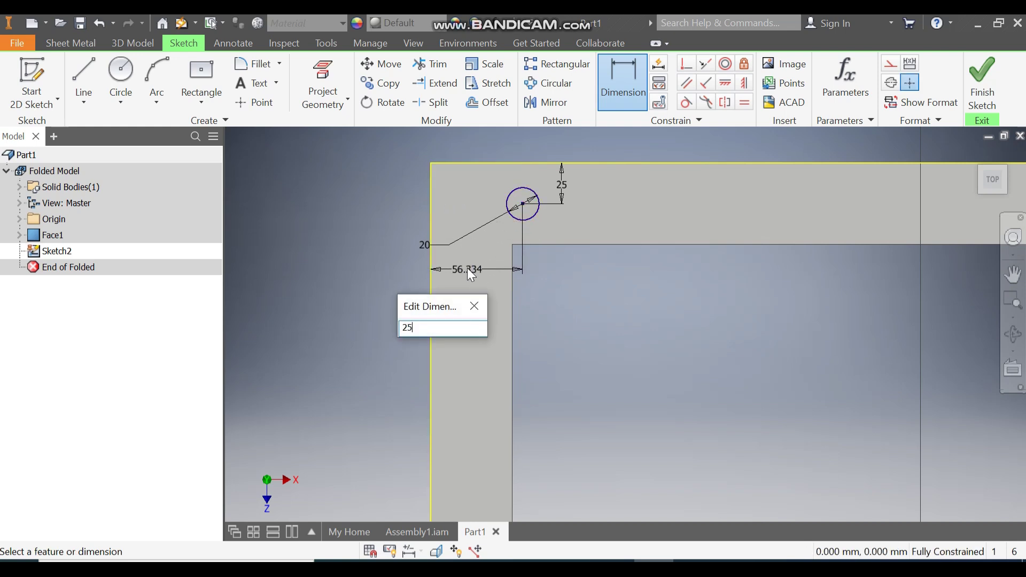
key(Return)
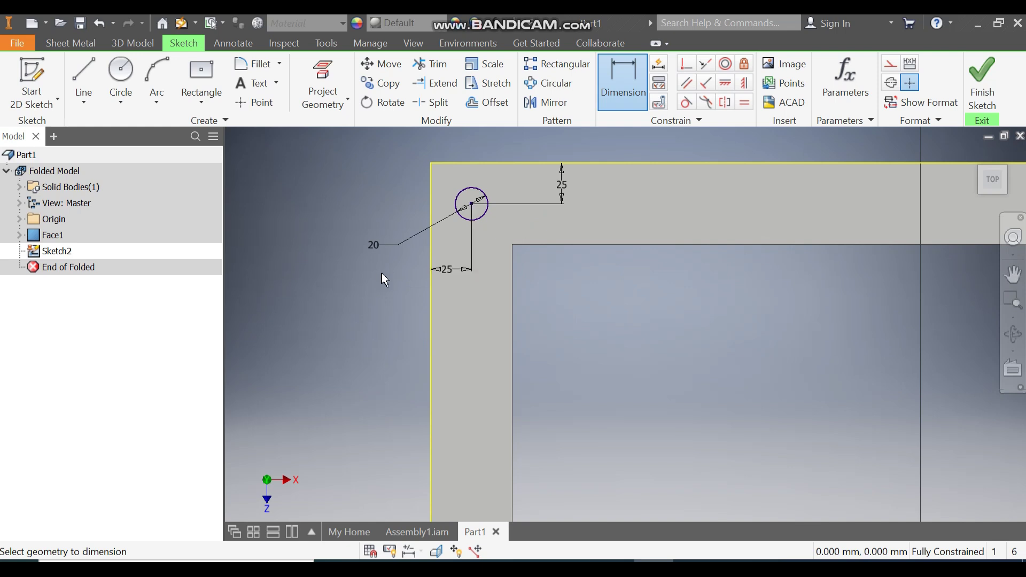
Set up a rectangular pattern of the circle along the frame's upper edge with 6 instances spaced 110 mm apart
click(549, 70)
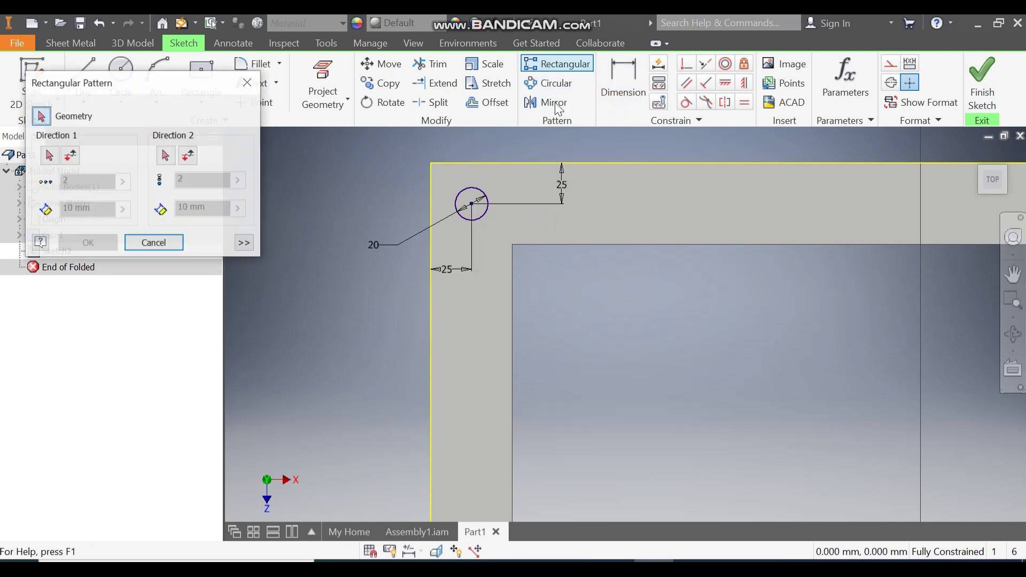
click(478, 196)
click(49, 156)
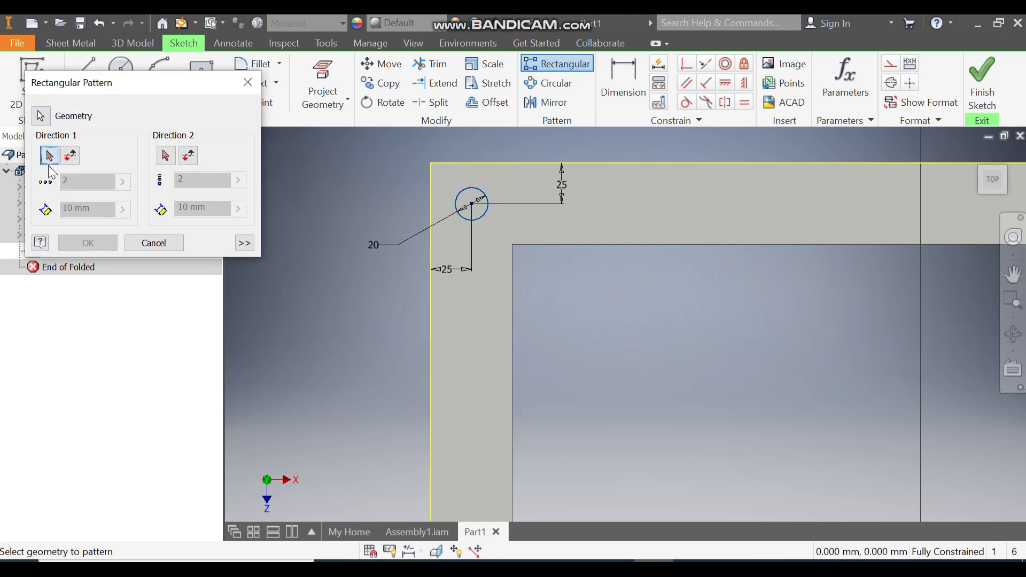
click(627, 162)
scroll(556, 214, down, 2)
middle_drag(619, 238, 473, 243)
double_click(67, 182)
text(6)
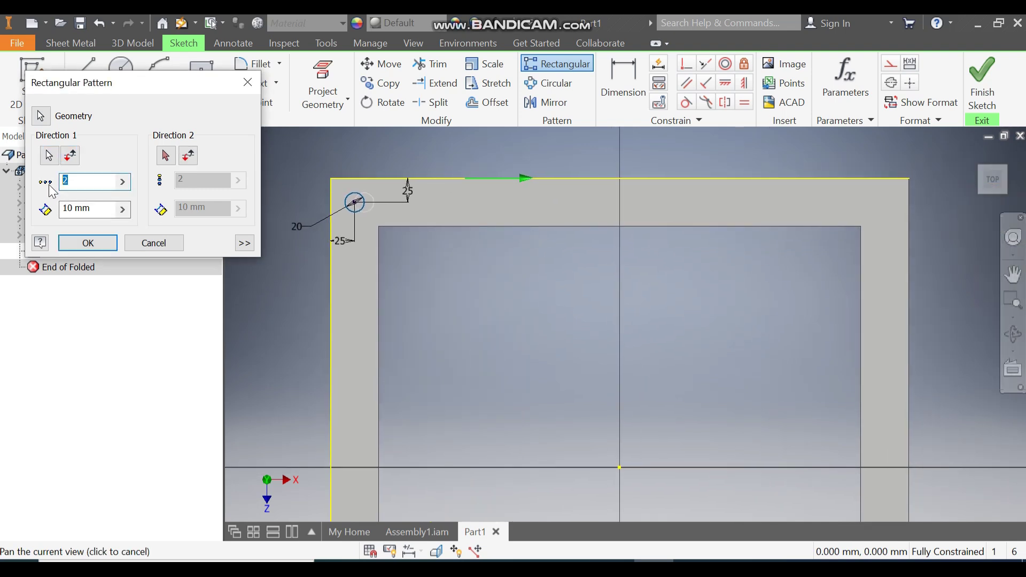
double_click(82, 214)
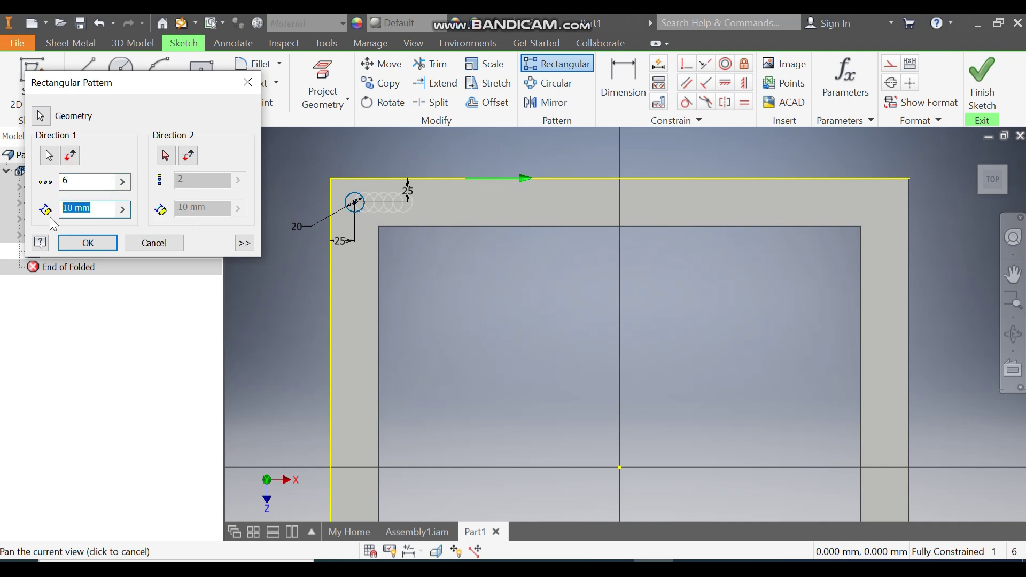
text(110)
Add a second pattern direction down the left edge with 6 instances at 110 mm, create the pattern and finish the sketch
click(166, 155)
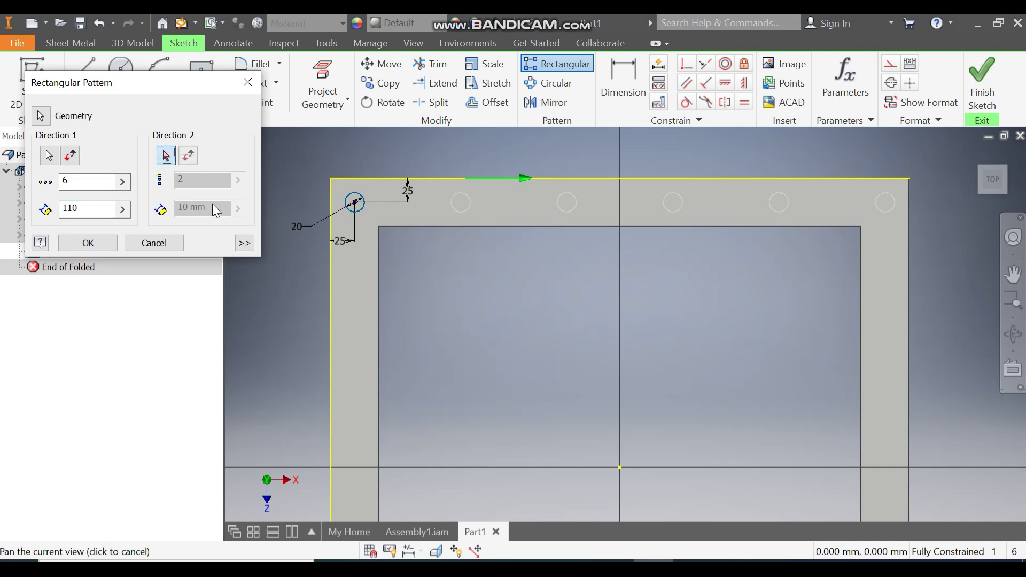
click(331, 308)
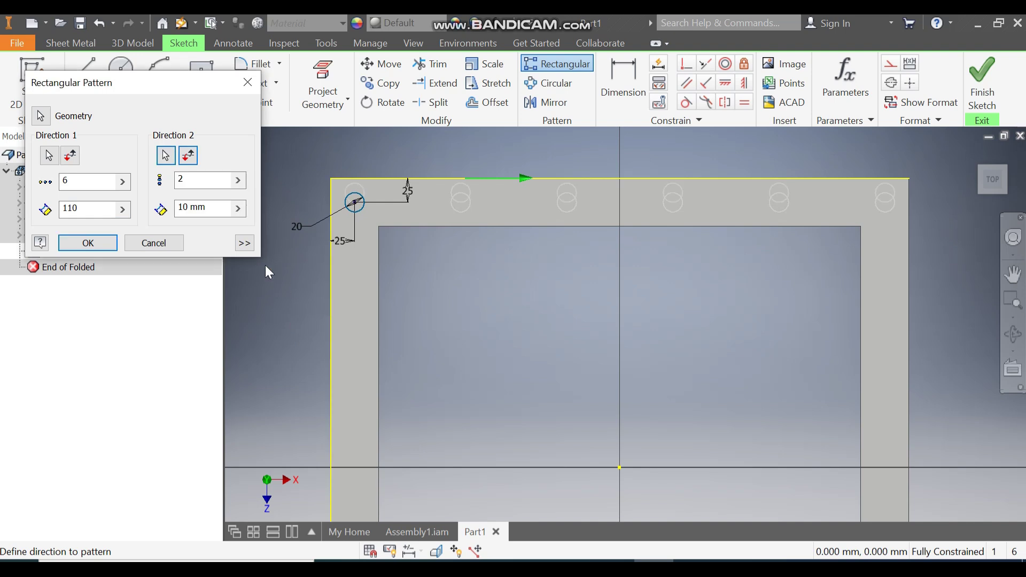
drag(201, 187, 158, 184)
text(6)
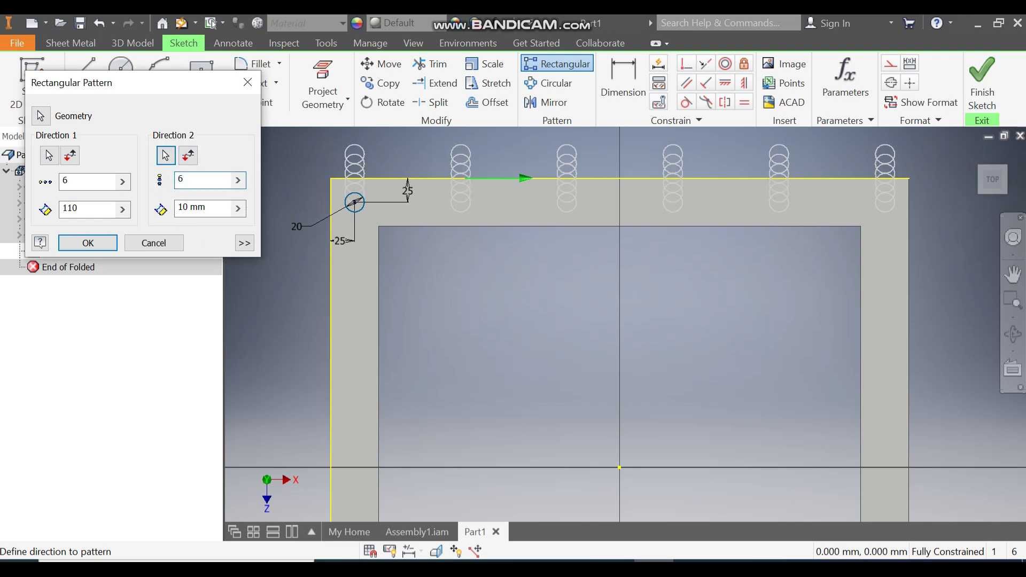
drag(215, 212, 156, 210)
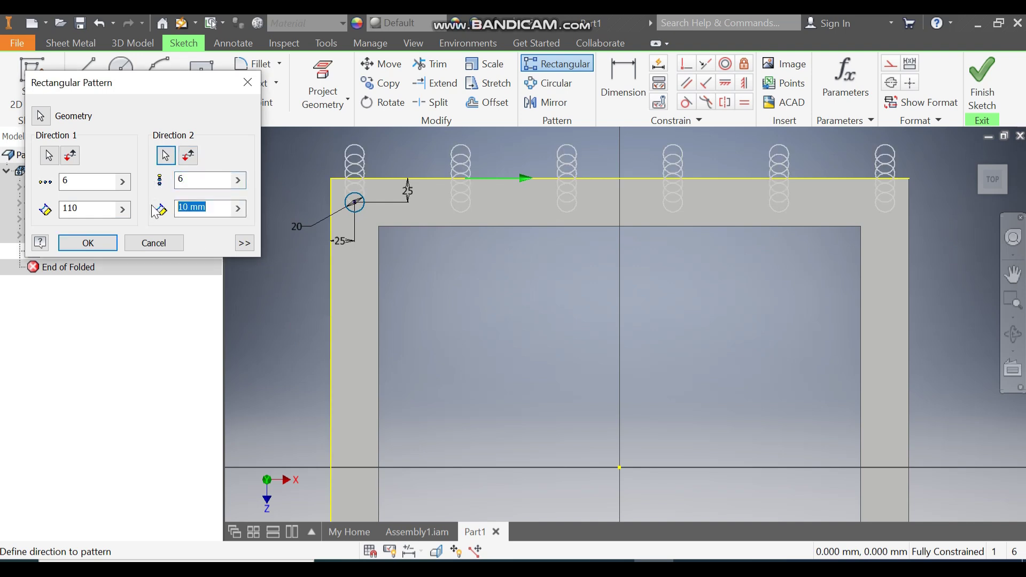
text(110)
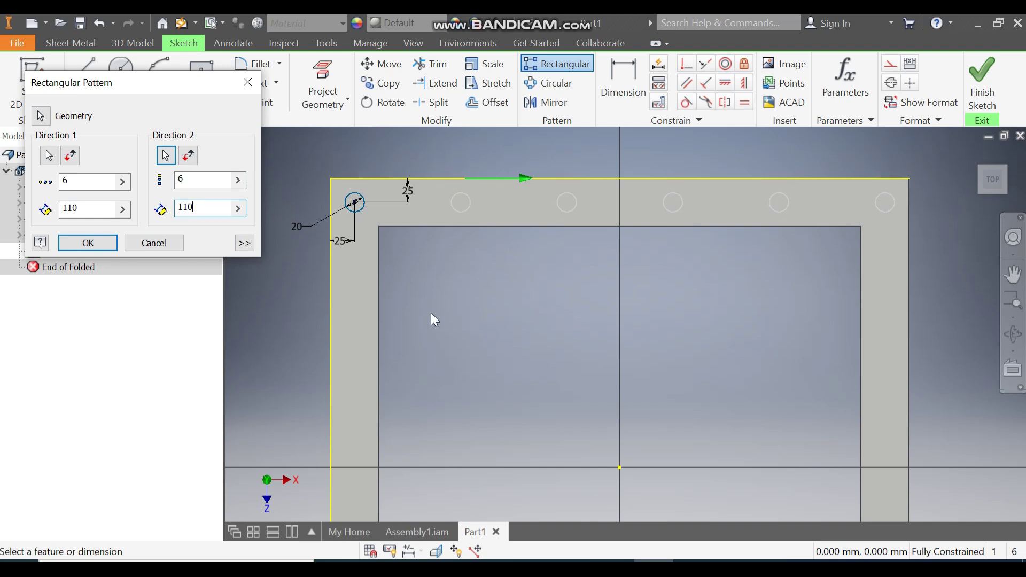
scroll(516, 287, up, 3)
middle_drag(516, 287, 510, 309)
click(187, 155)
middle_drag(633, 354, 632, 288)
scroll(632, 288, up, 1)
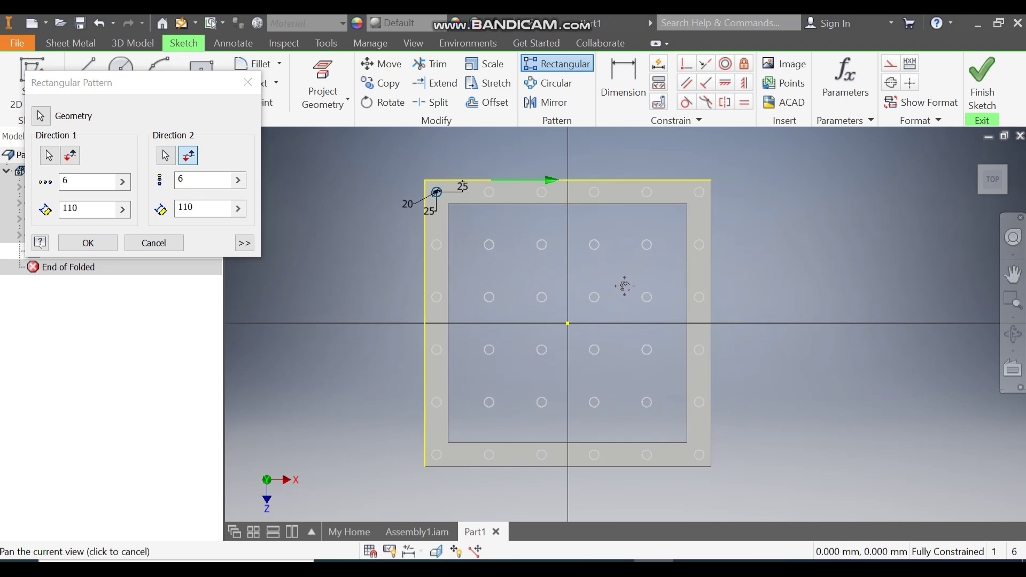
click(88, 243)
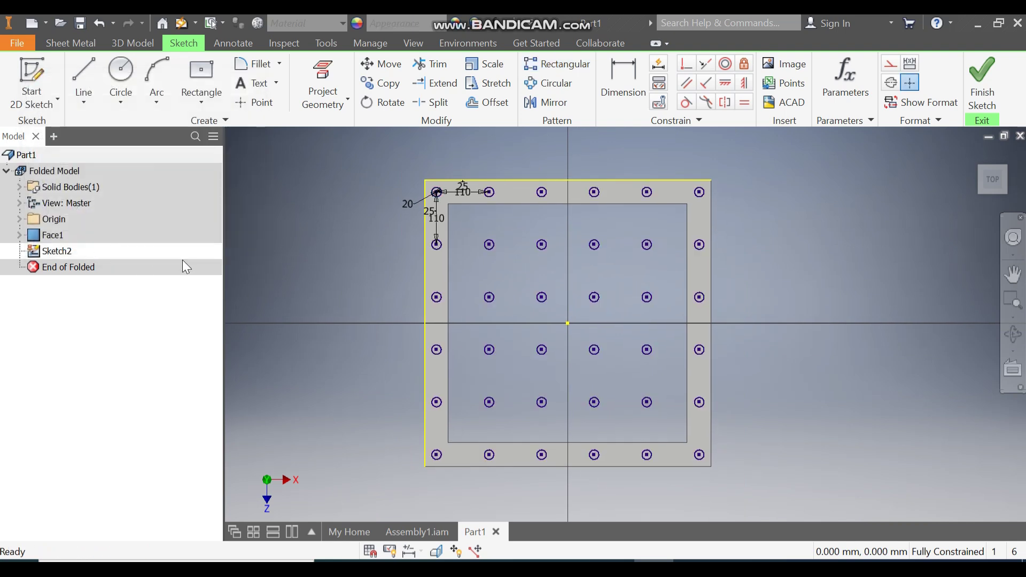
click(988, 71)
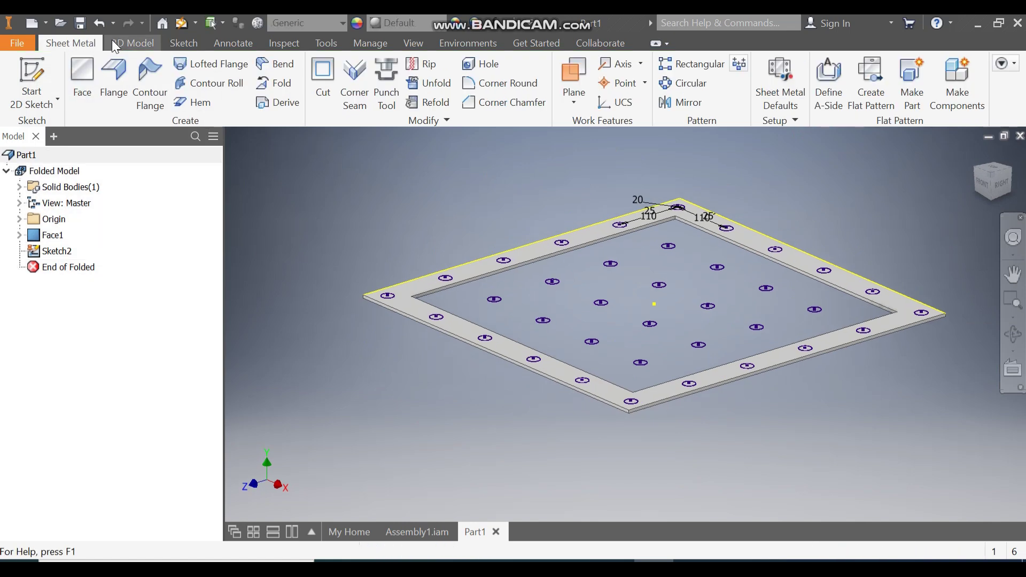
Extrude the patterned circles as a 10 mm cut down through the frame to make the bolt holes
click(111, 40)
click(83, 78)
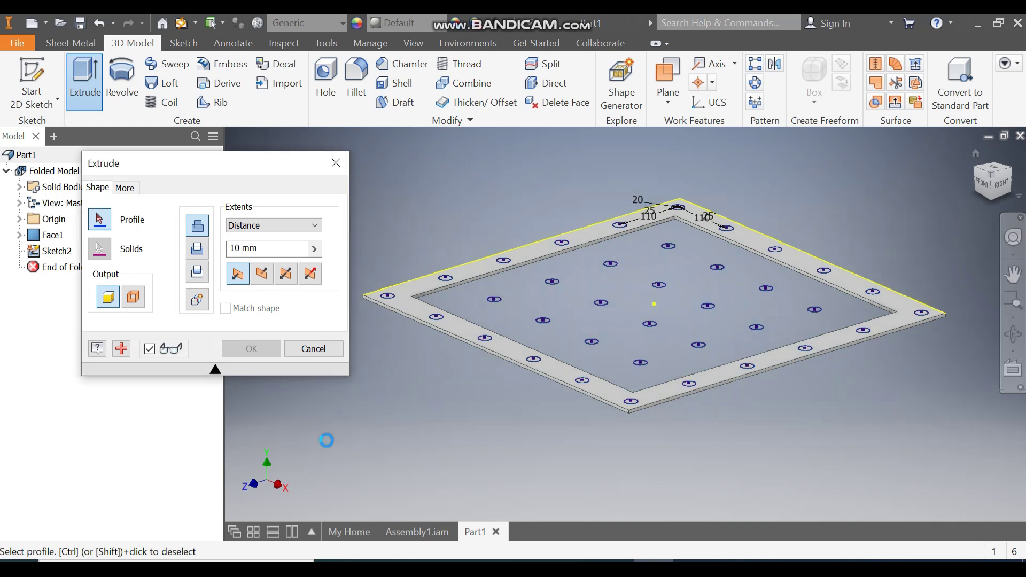
click(203, 255)
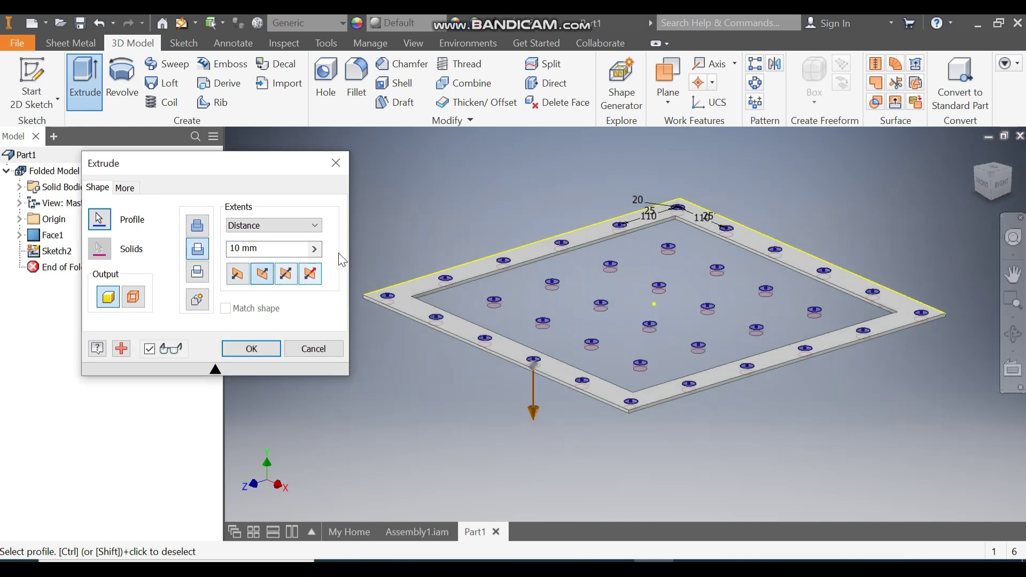
scroll(377, 306, up, 3)
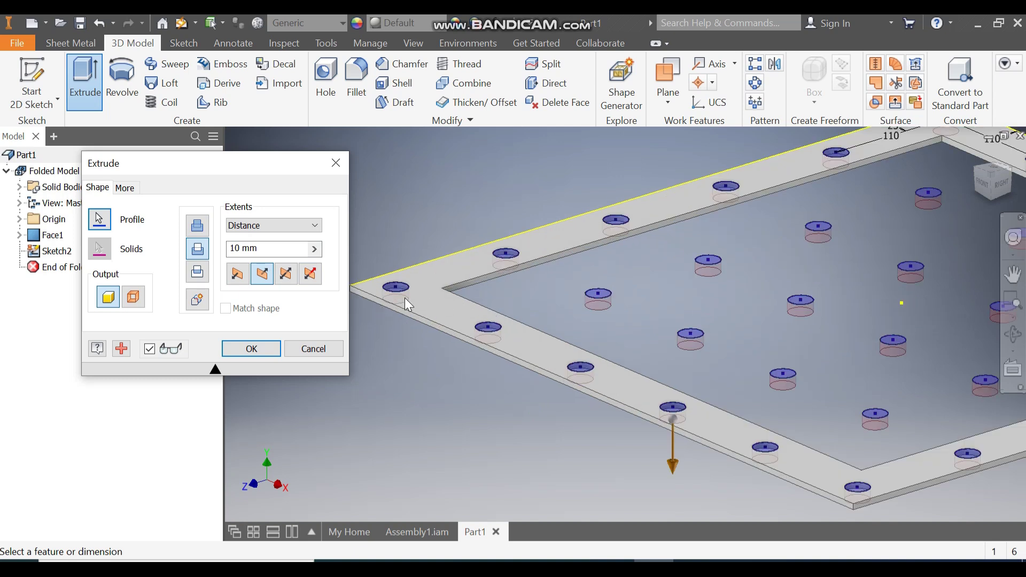
scroll(412, 301, down, 3)
click(248, 349)
middle_drag(796, 320, 757, 313)
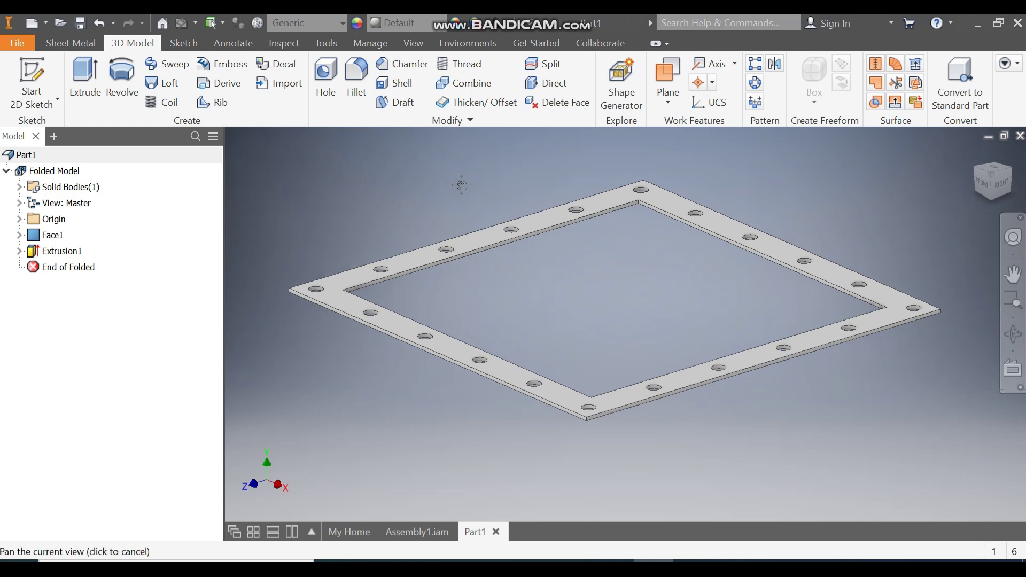
Apply the Aluminum - Polished appearance to the flange part
middle_drag(454, 181, 472, 191)
click(401, 21)
scroll(442, 193, up, 10)
scroll(443, 193, up, 7)
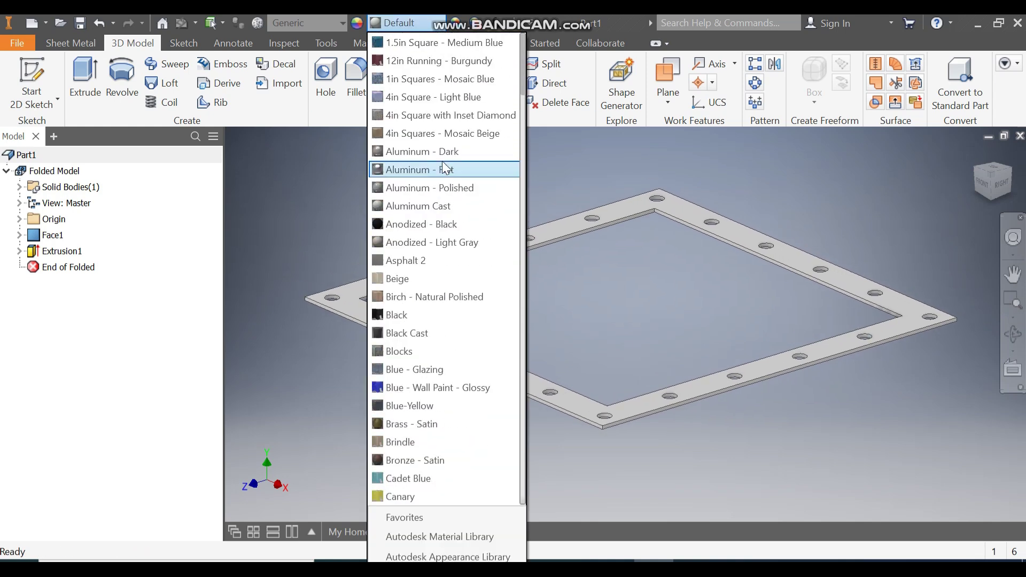
click(449, 187)
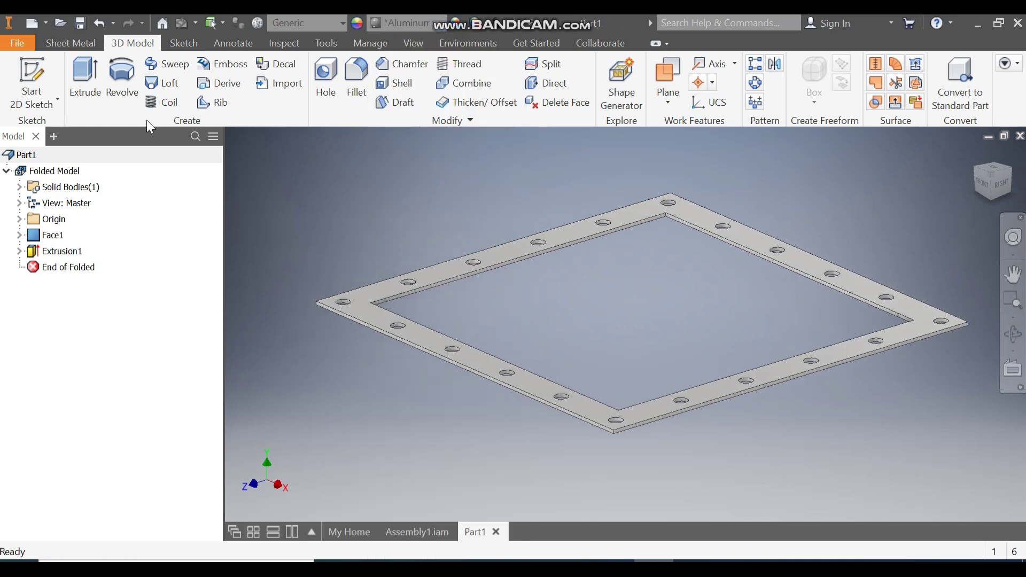
Begin saving the part, create a new folder inside HOPPER DESIGN ASSY and open it as the save location
click(84, 28)
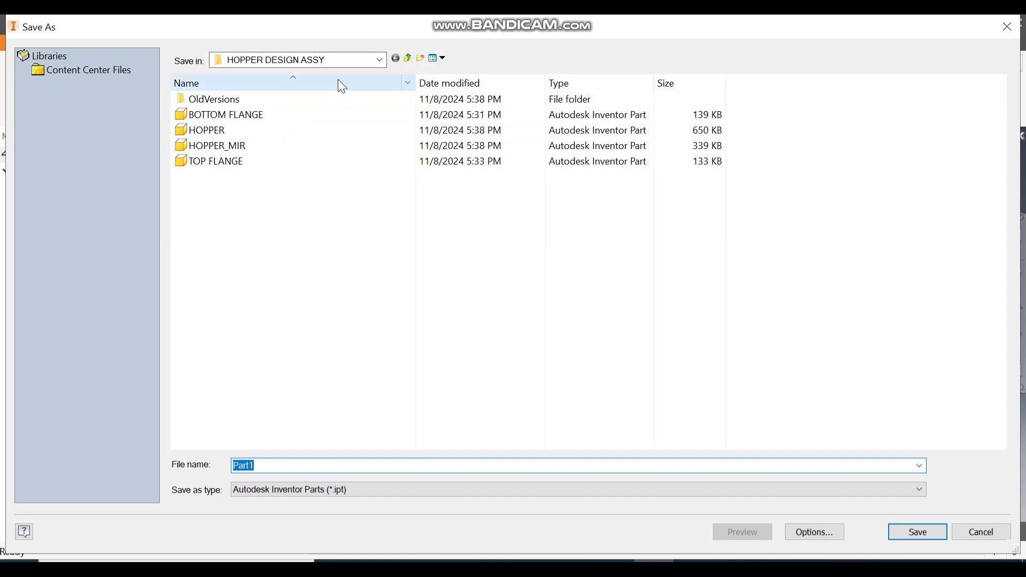
click(286, 229)
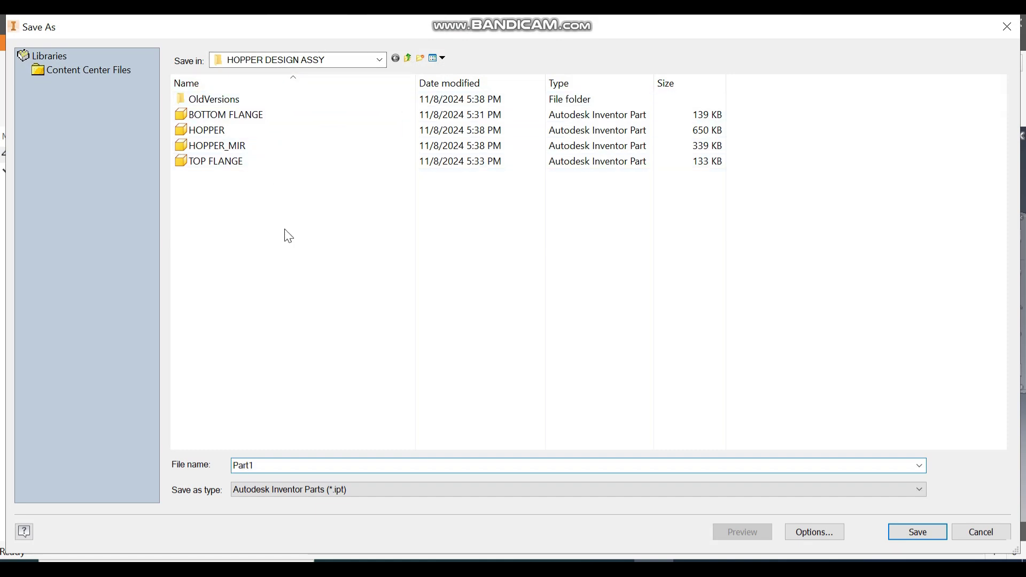
click(421, 58)
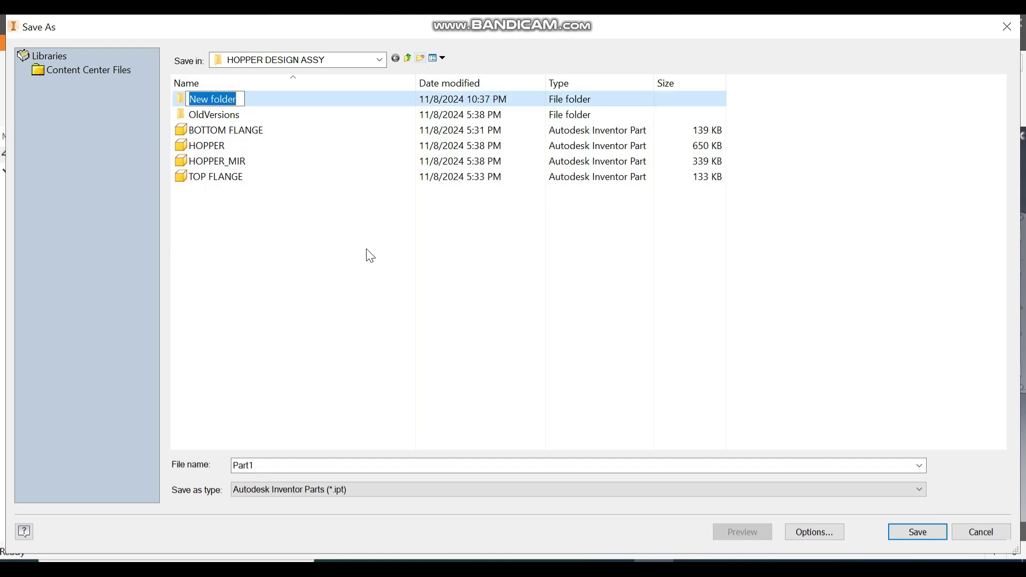
click(368, 257)
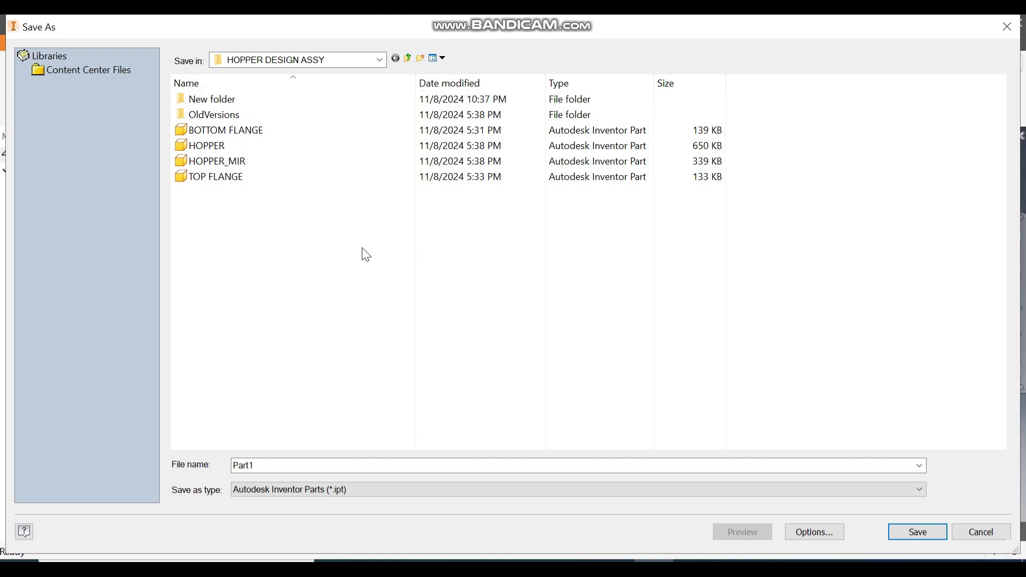
double_click(236, 102)
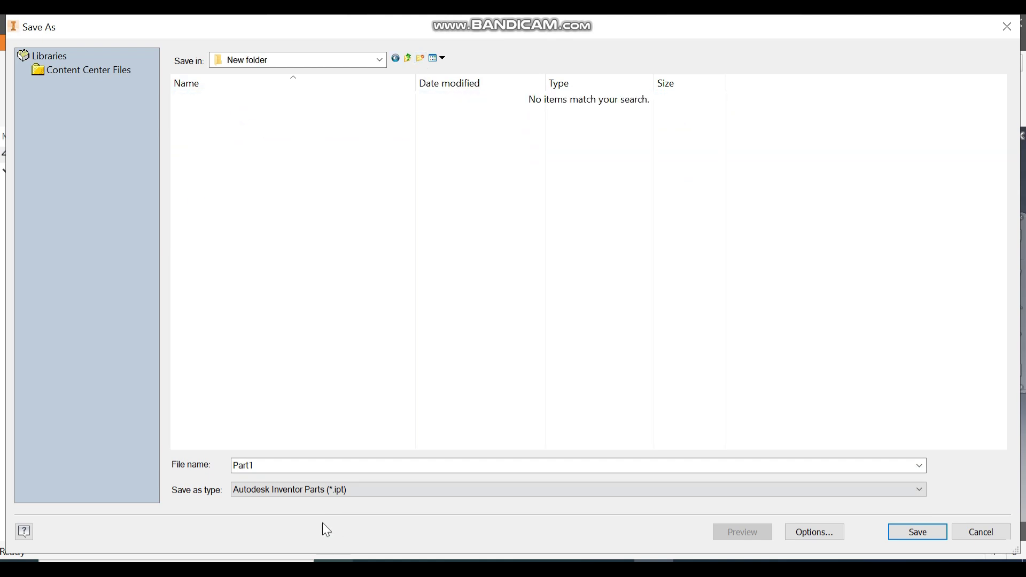
Name the part file Bottom Flange and save it in the new folder
double_click(278, 466)
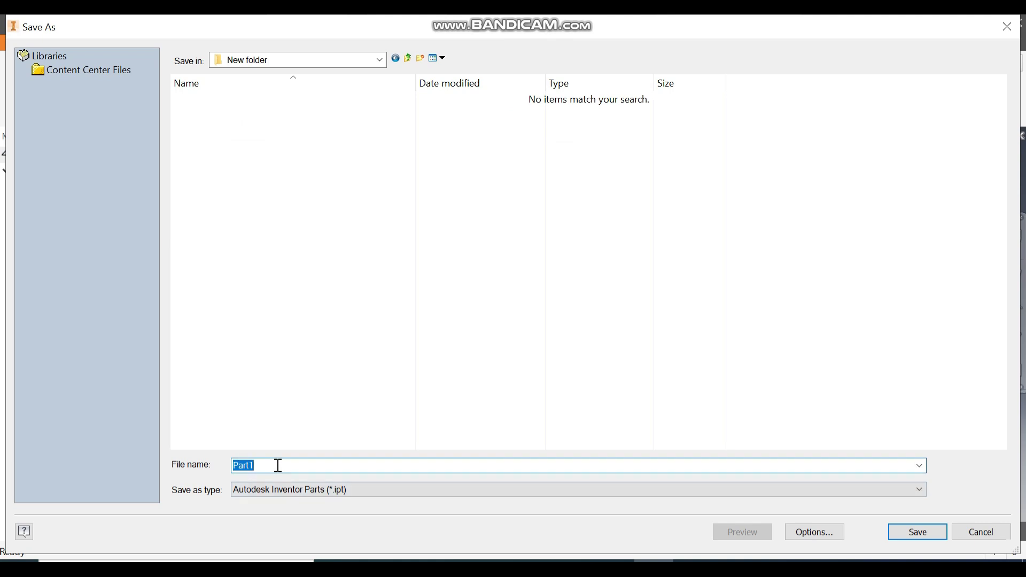
text(Bottom Flange)
click(916, 531)
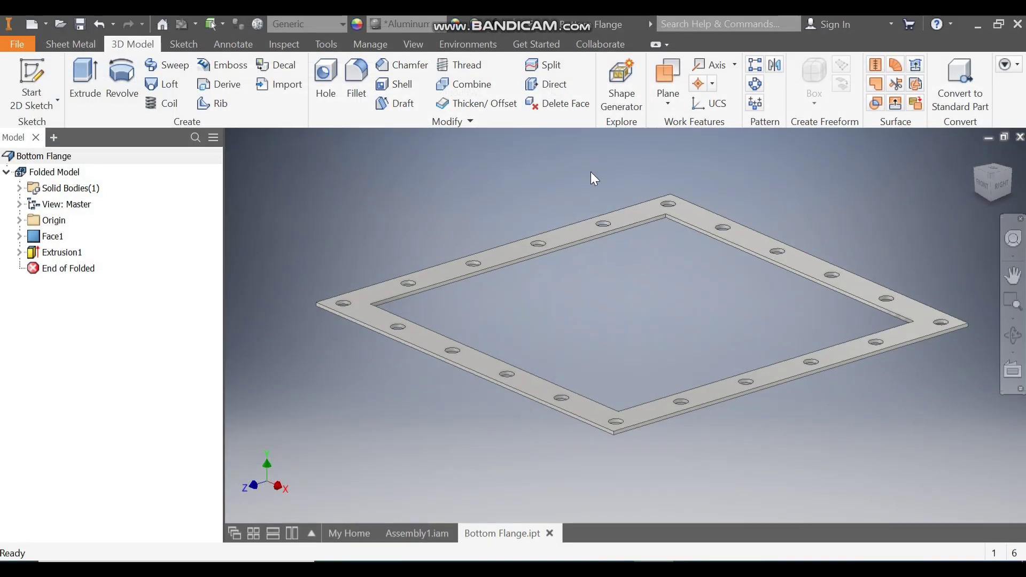
Return to Assembly1 and create a new part from the metric Sheet Metal (mm).ipt template
click(430, 535)
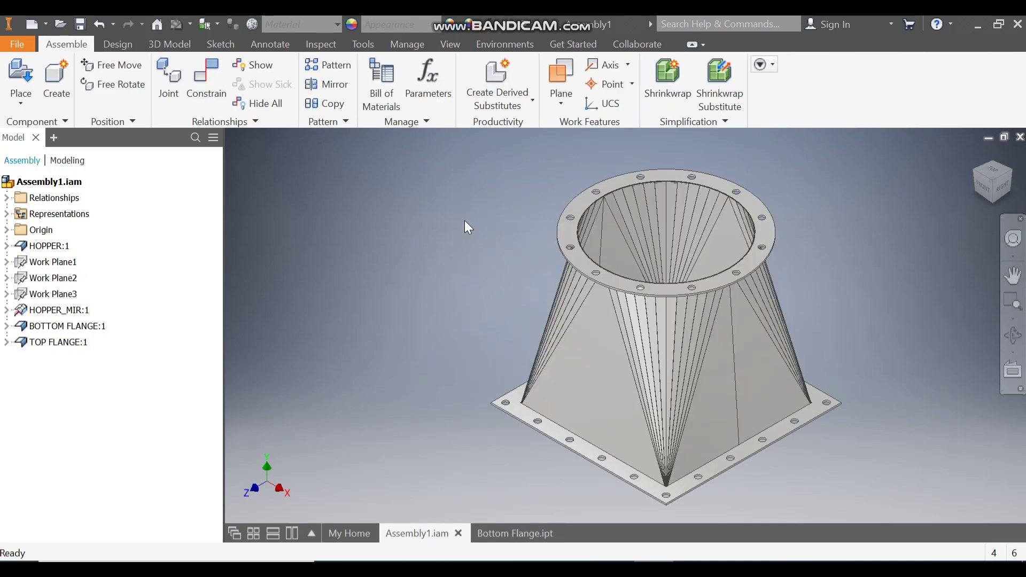
click(34, 21)
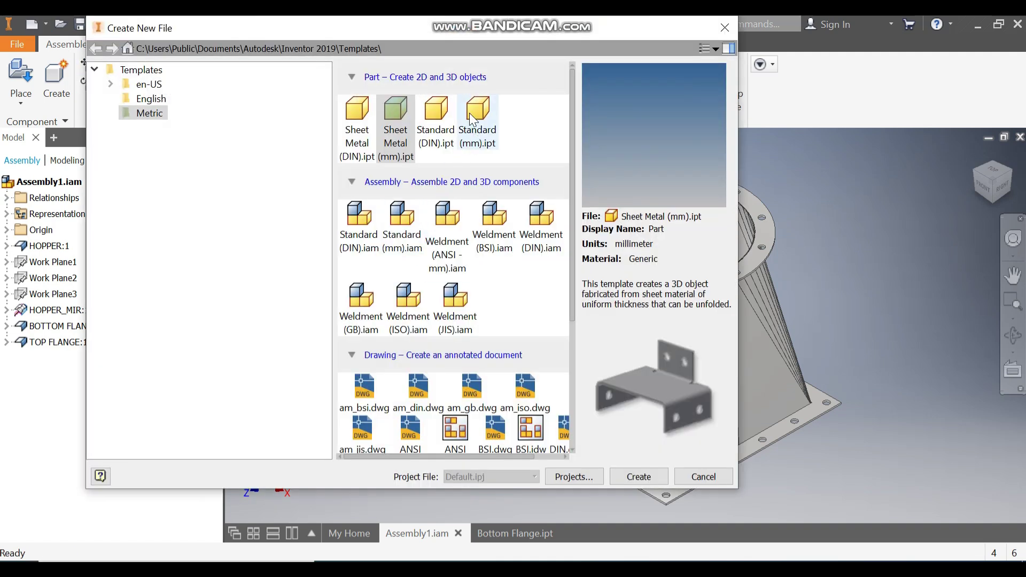
click(473, 120)
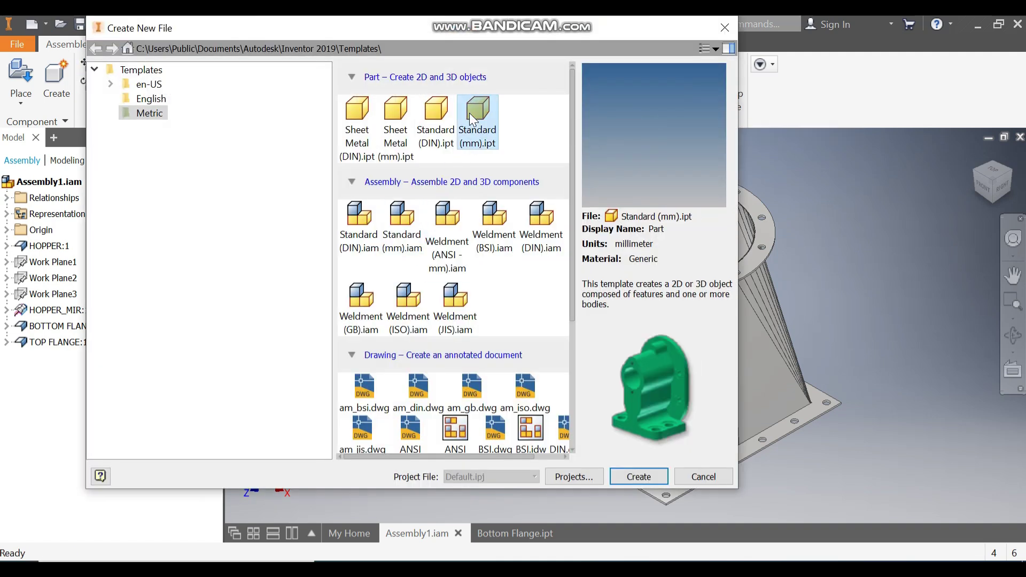
click(406, 116)
click(631, 483)
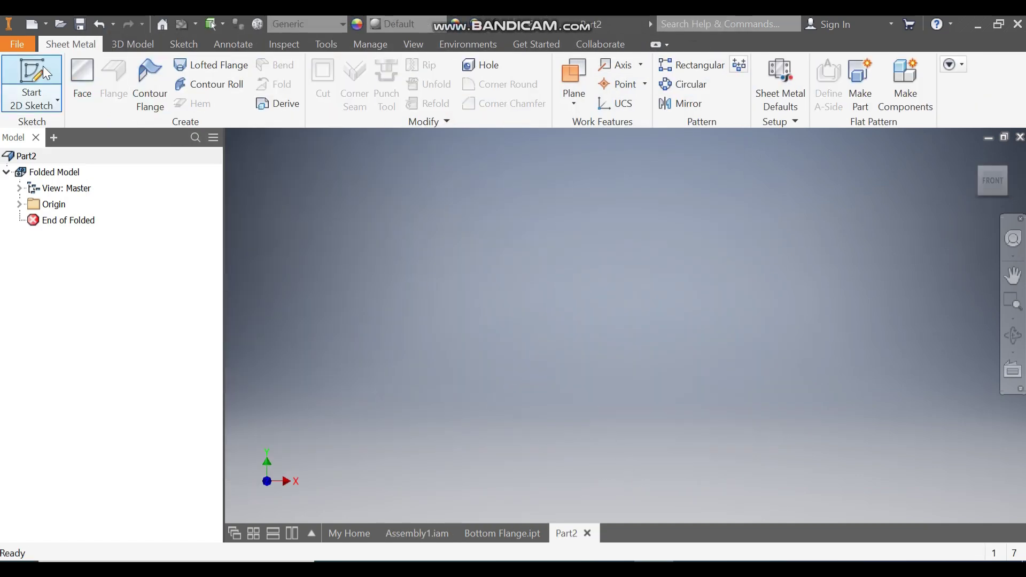
Start a sketch on the XZ plane and draw a 530 mm diameter circle centred on the origin
click(43, 66)
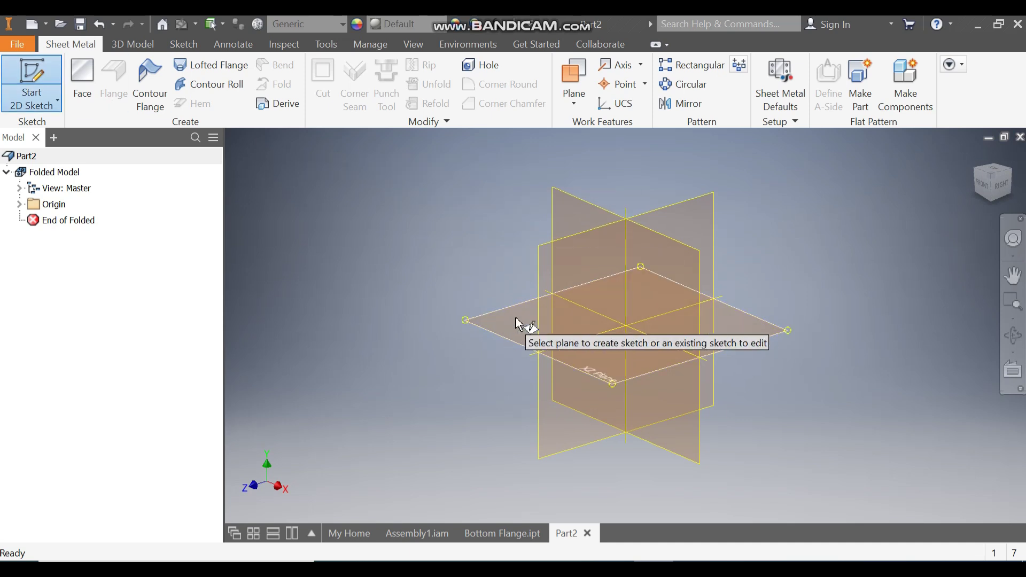
click(517, 323)
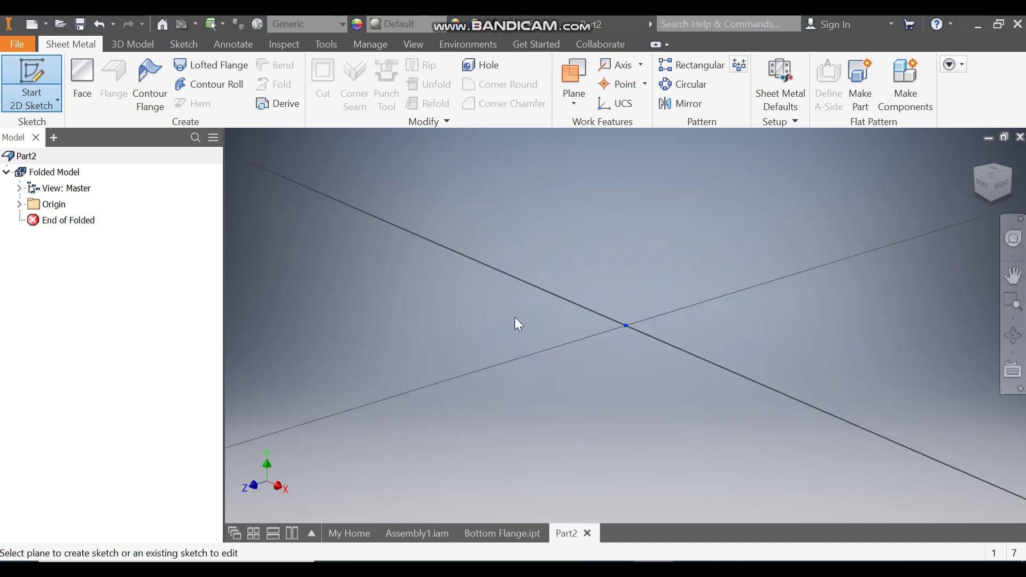
click(1010, 158)
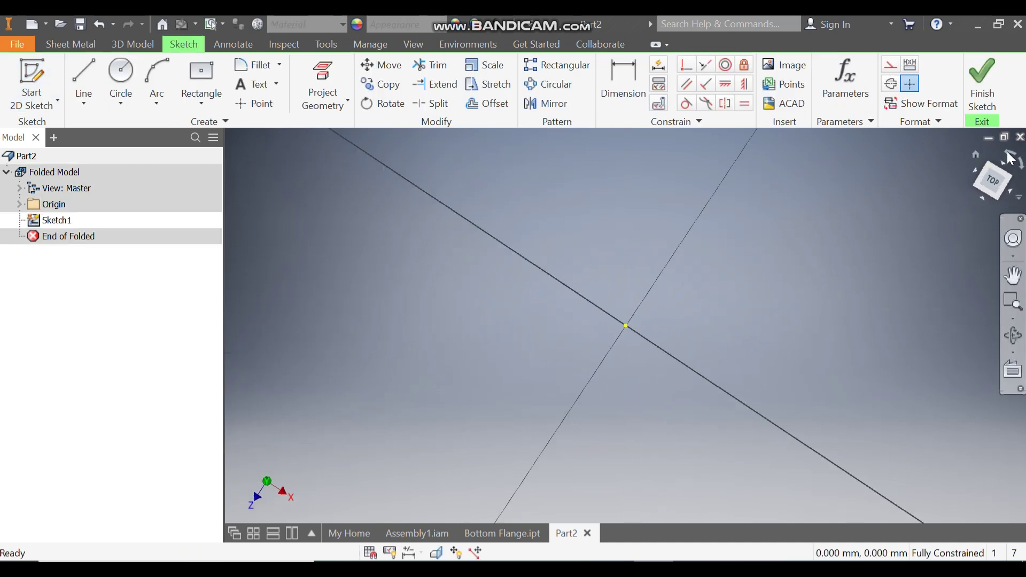
click(129, 72)
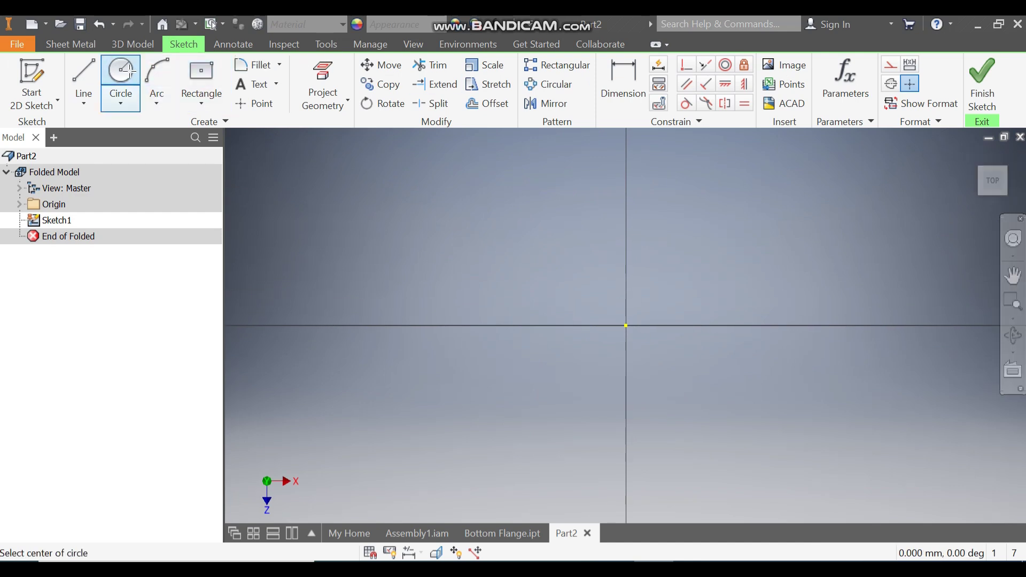
click(627, 325)
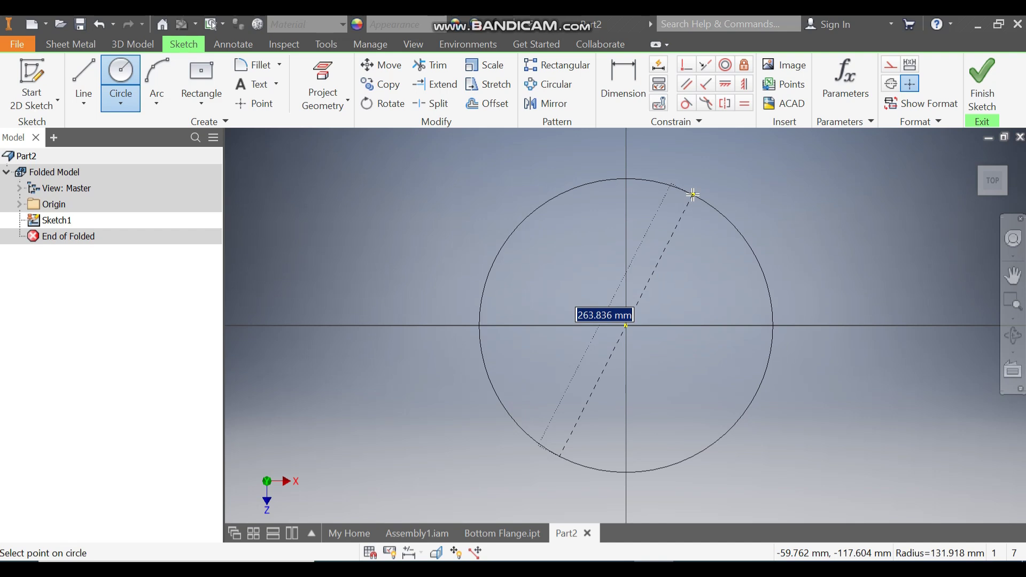
text(530)
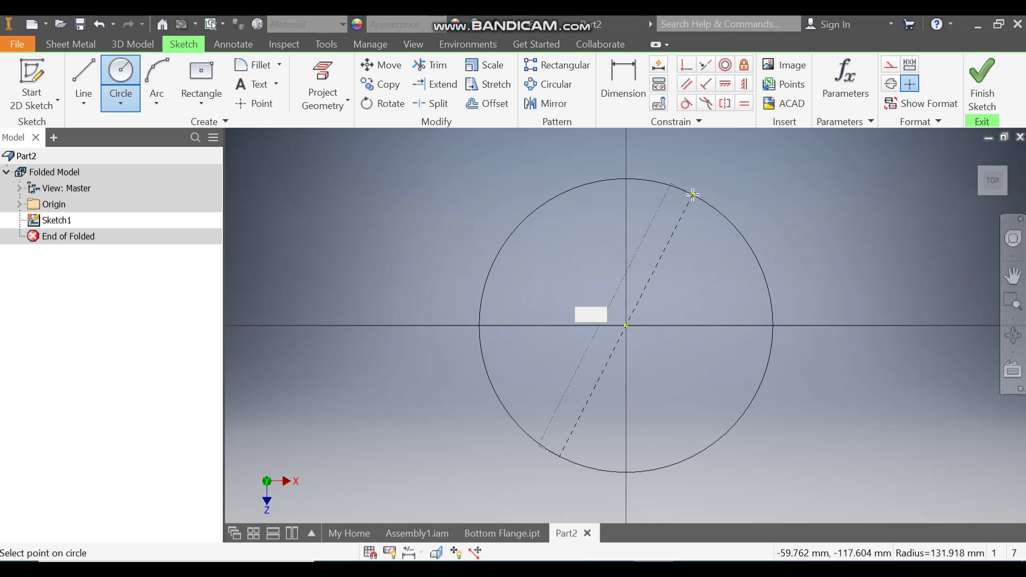
key(Return)
Draw a concentric 430 mm diameter circle inside the outer circle
scroll(590, 224, down, 5)
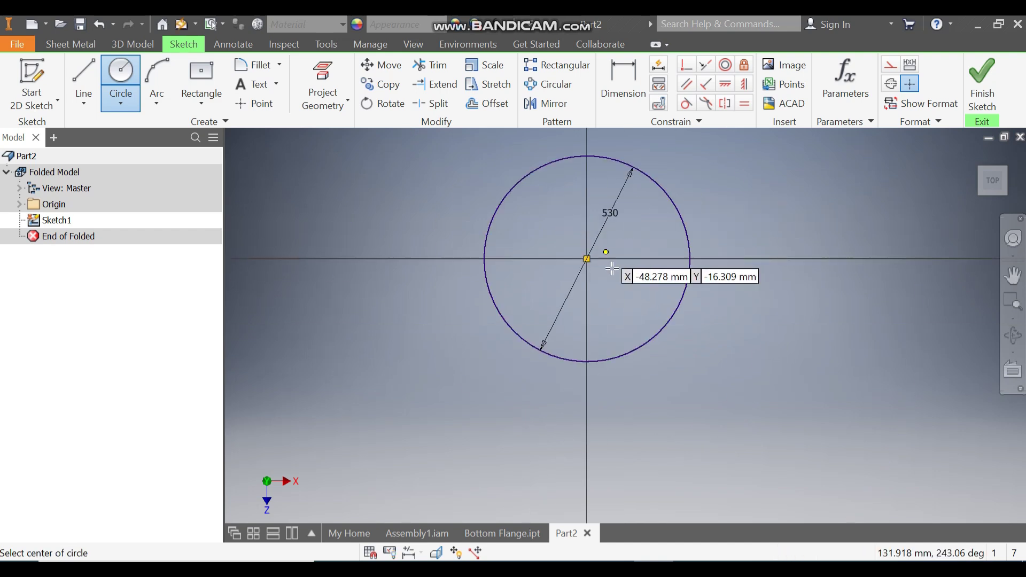
click(586, 258)
text(430)
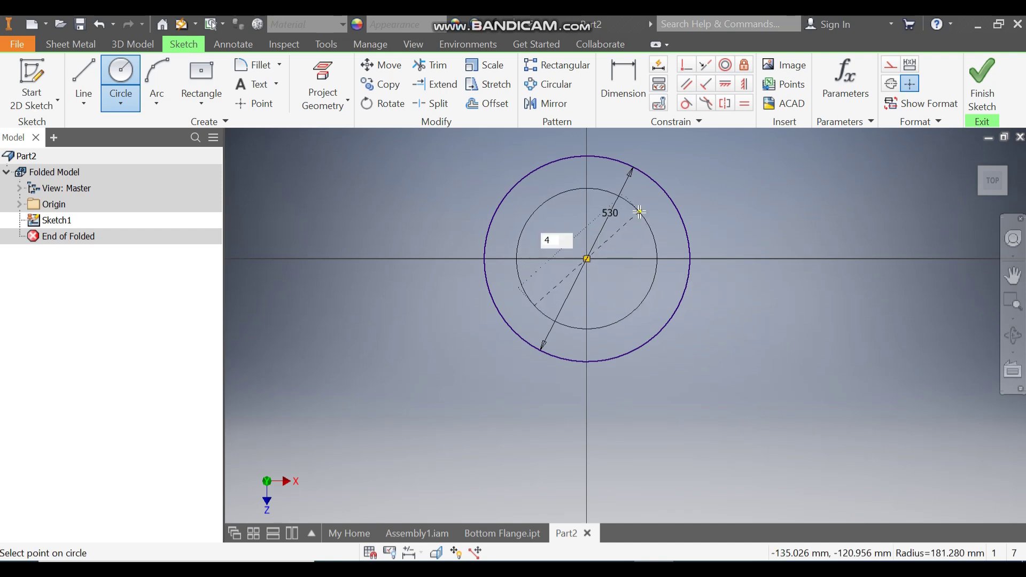
key(Tab)
click(640, 212)
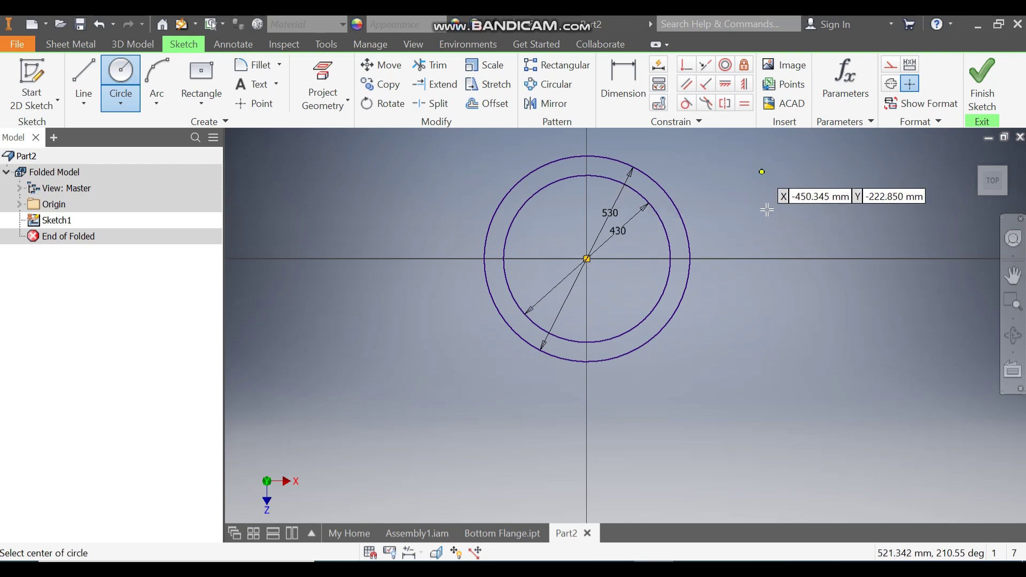
key(Escape)
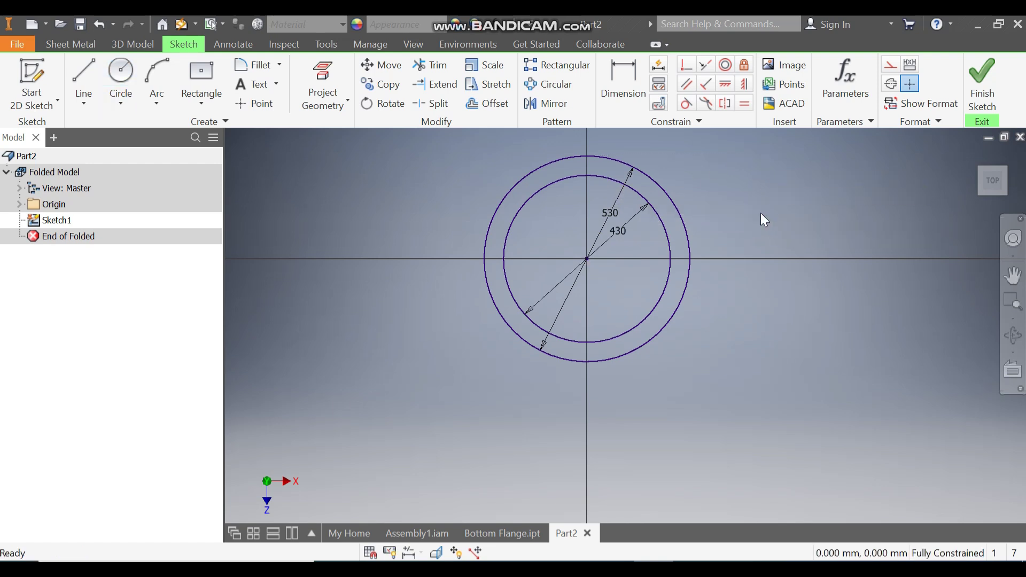
Set the inner circle's diameter dimension to 432 mm
double_click(620, 231)
text(432)
key(Return)
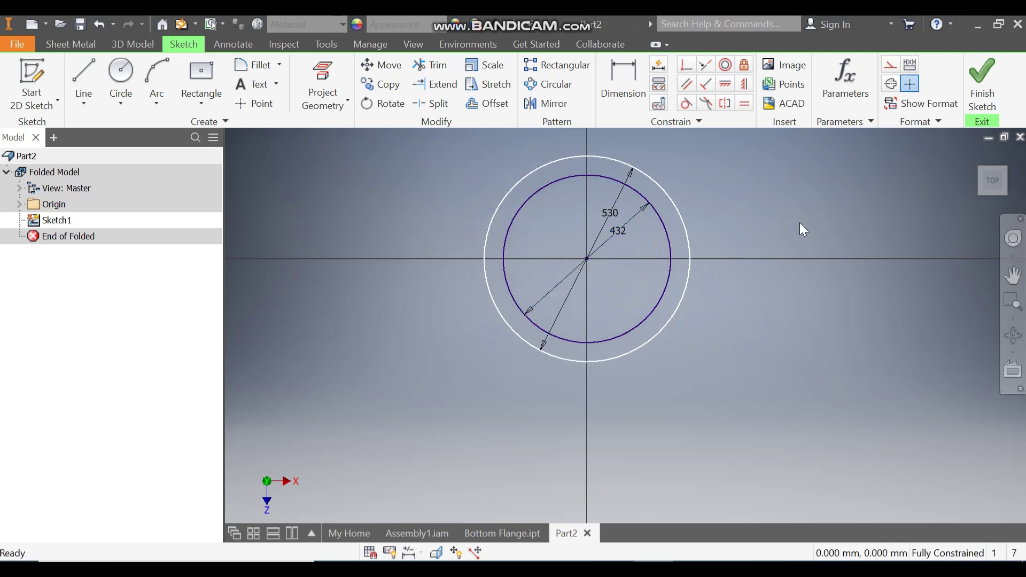
Finish the sketch and create a sheet metal face from the ring between the two circles
click(982, 88)
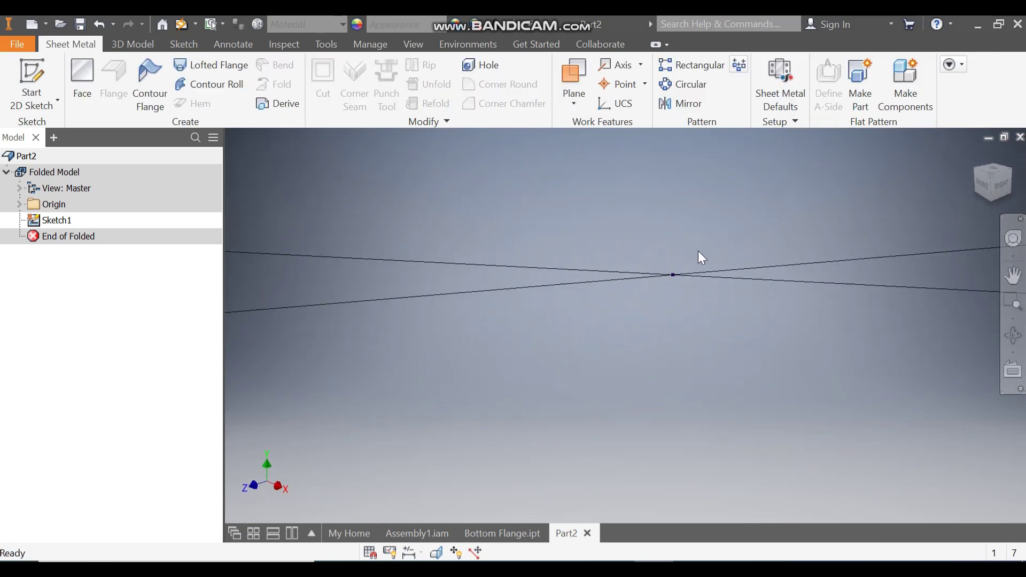
click(85, 80)
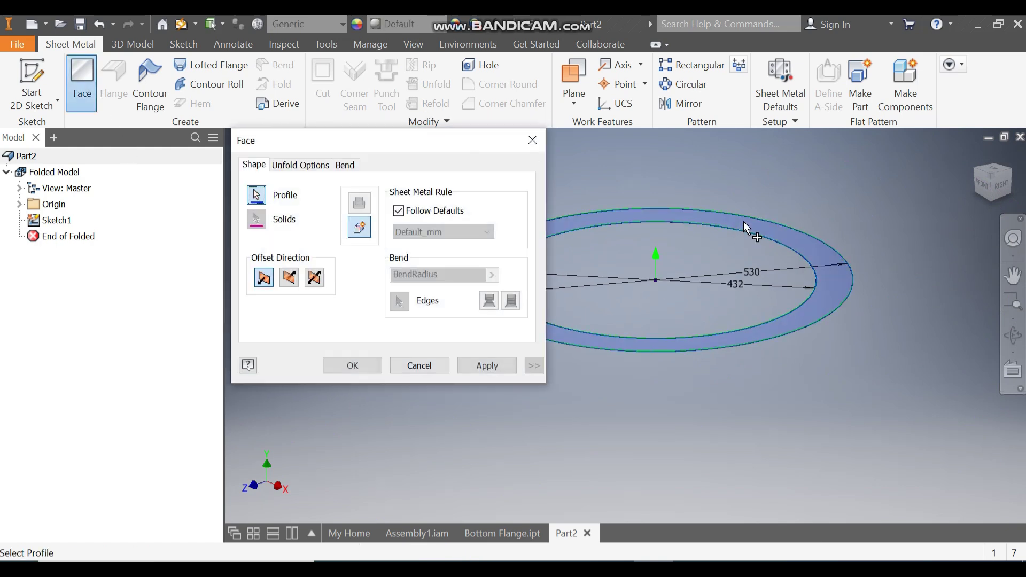
click(366, 367)
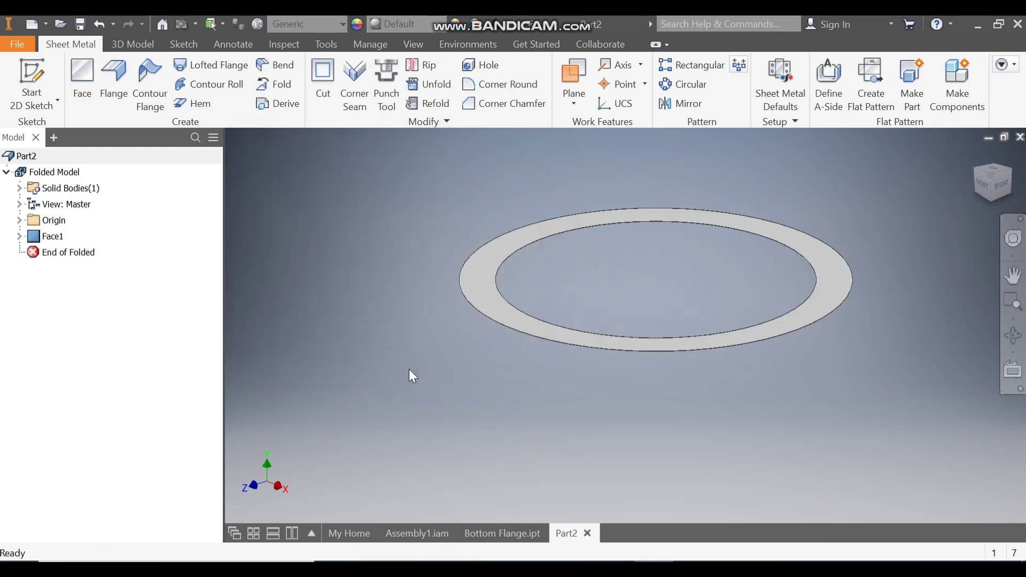
Override the rule thickness in the sheet metal defaults and set the thickness to 5 mm
click(777, 92)
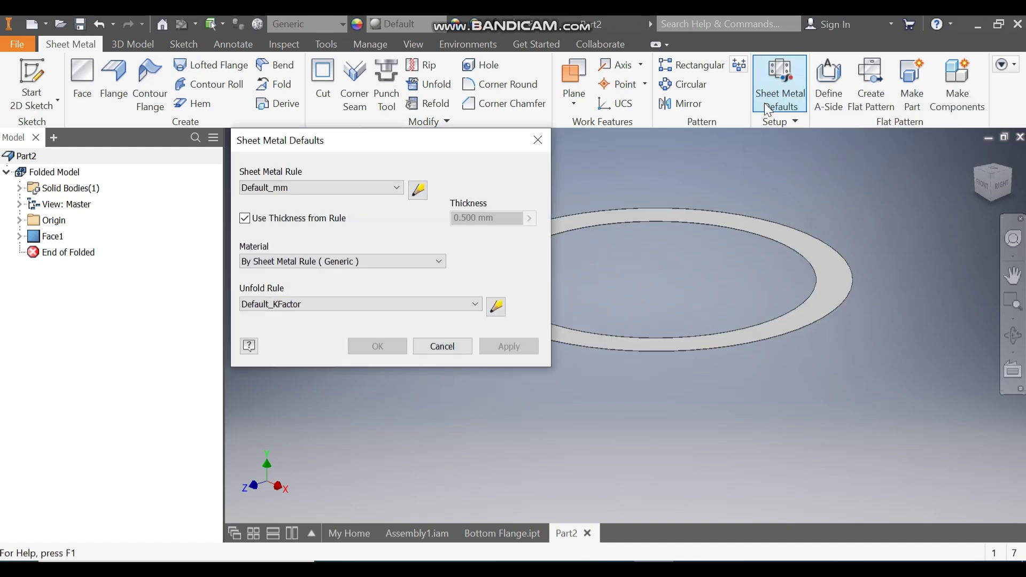
click(261, 220)
double_click(464, 218)
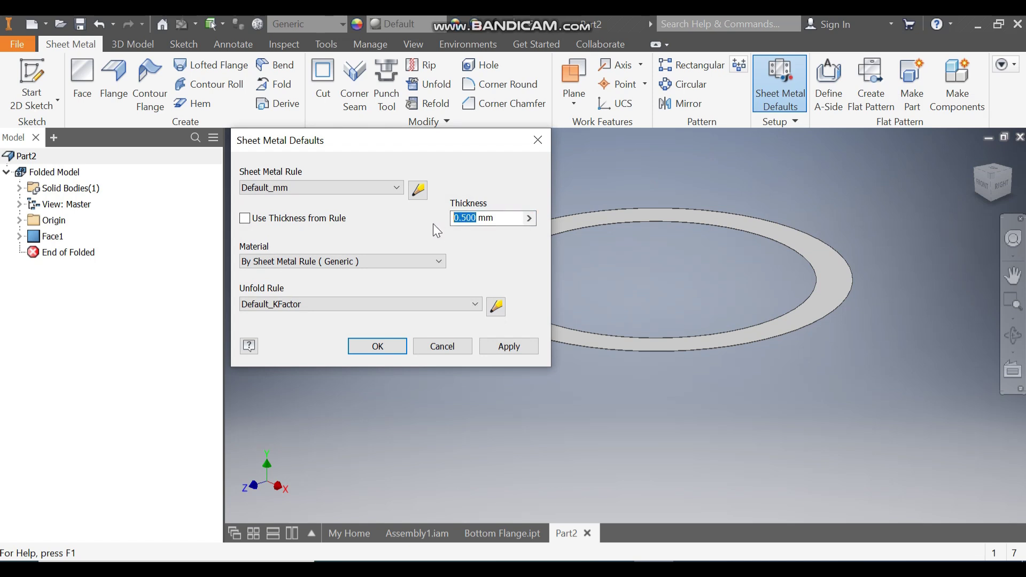
text(5)
click(384, 346)
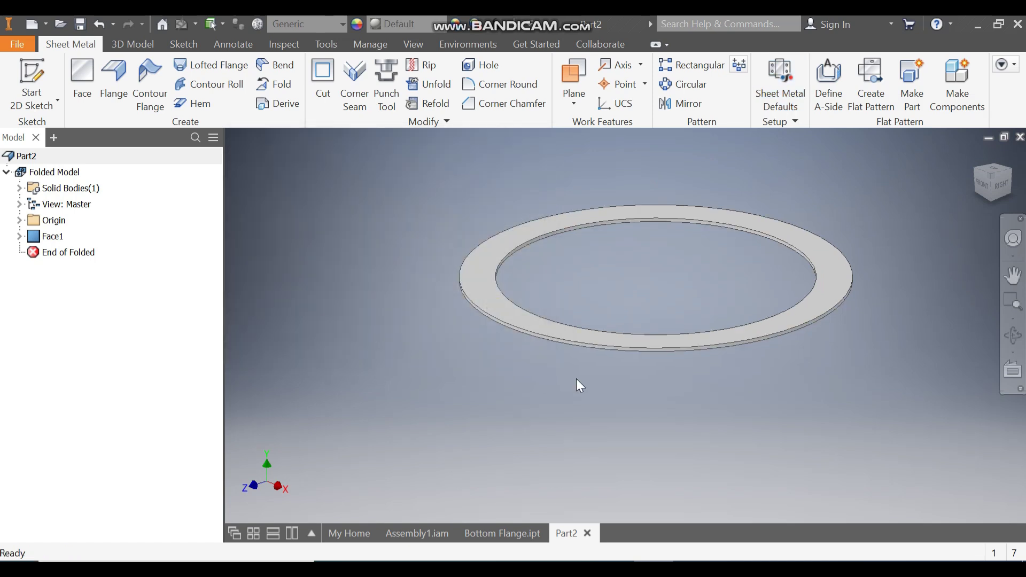
Start a sketch on the ring's top face and draw a 480 mm diameter bolt circle centred on the origin
click(754, 219)
click(866, 206)
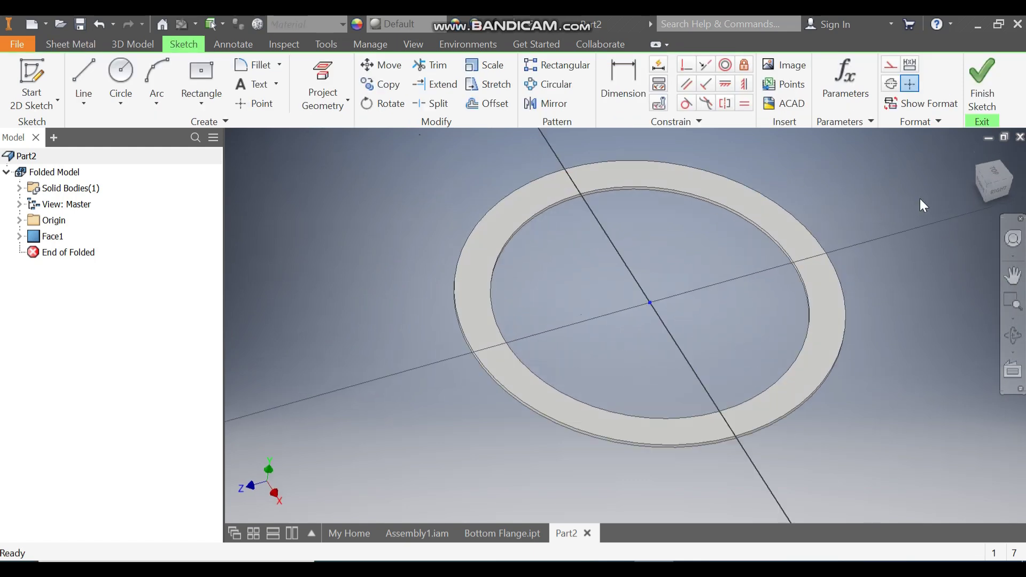
click(1010, 157)
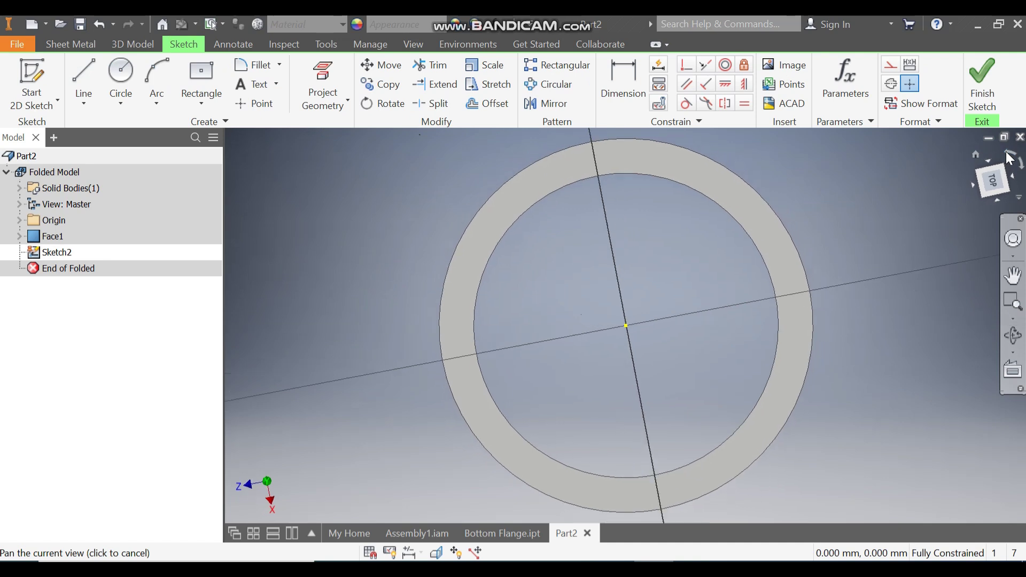
click(120, 75)
click(627, 326)
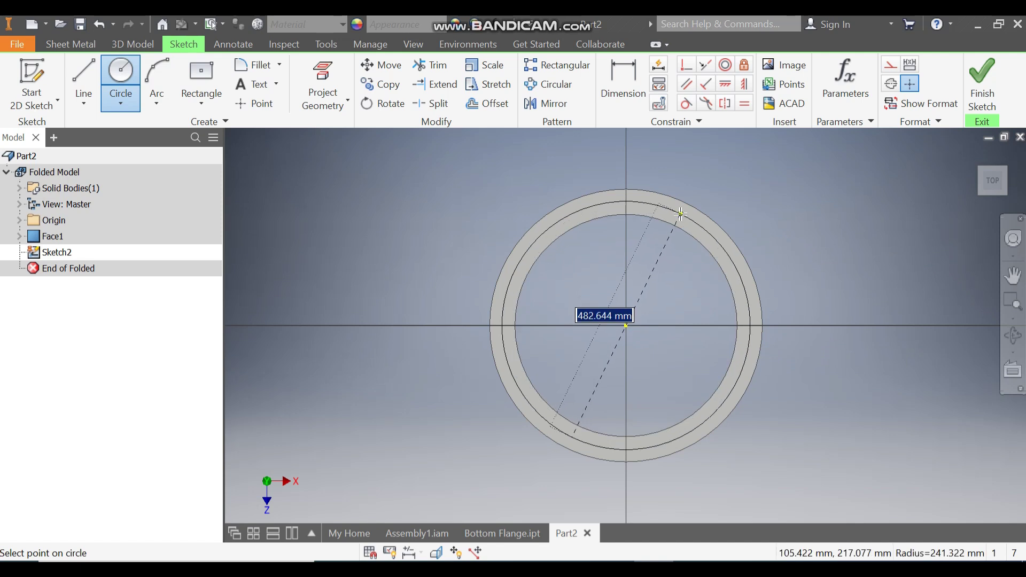
text(480)
key(Return)
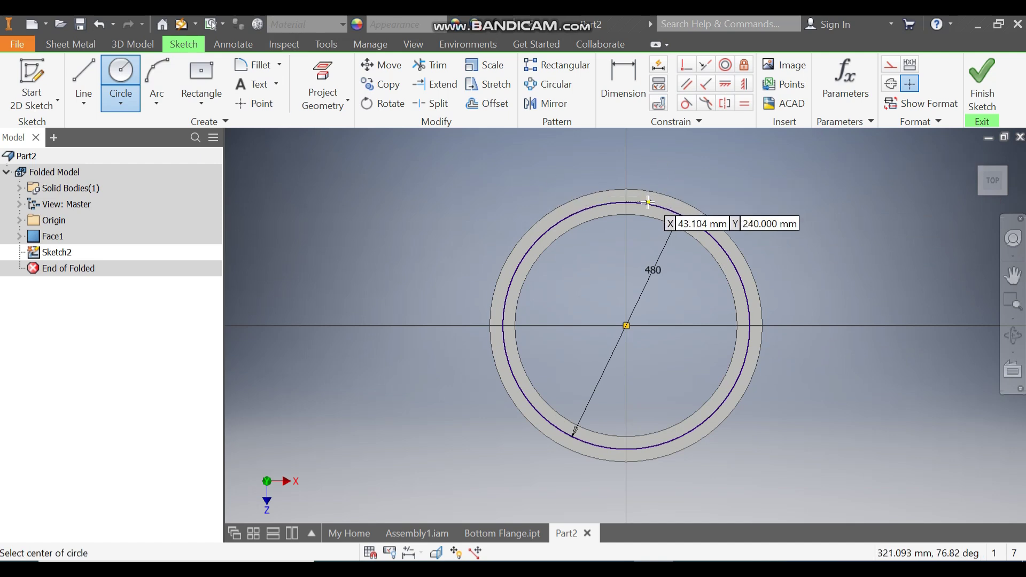
Draw a 20 mm diameter hole circle centred on the uppermost point of the 480 mm bolt circle
scroll(662, 219, down, 3)
click(609, 204)
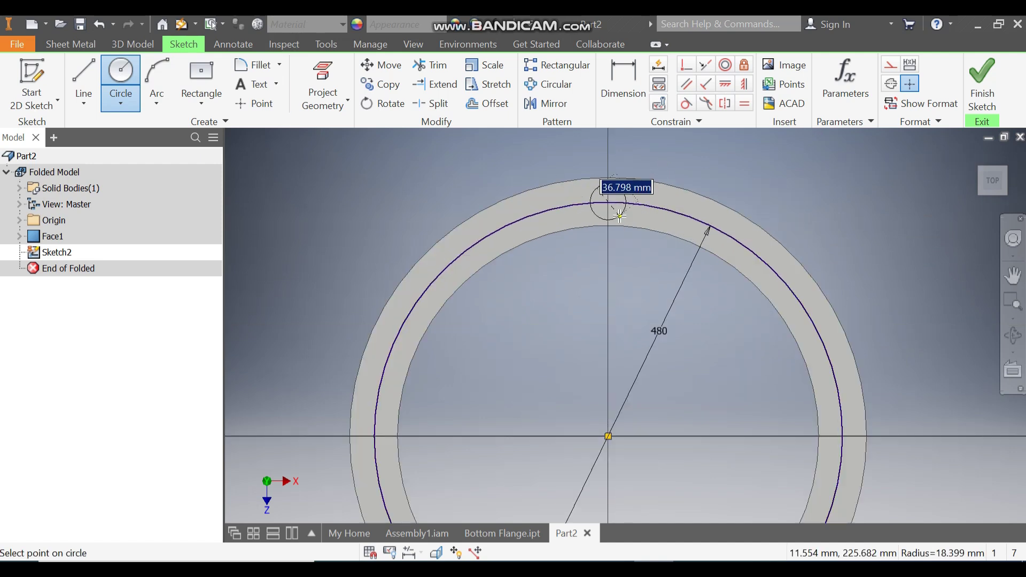
text(20)
key(Return)
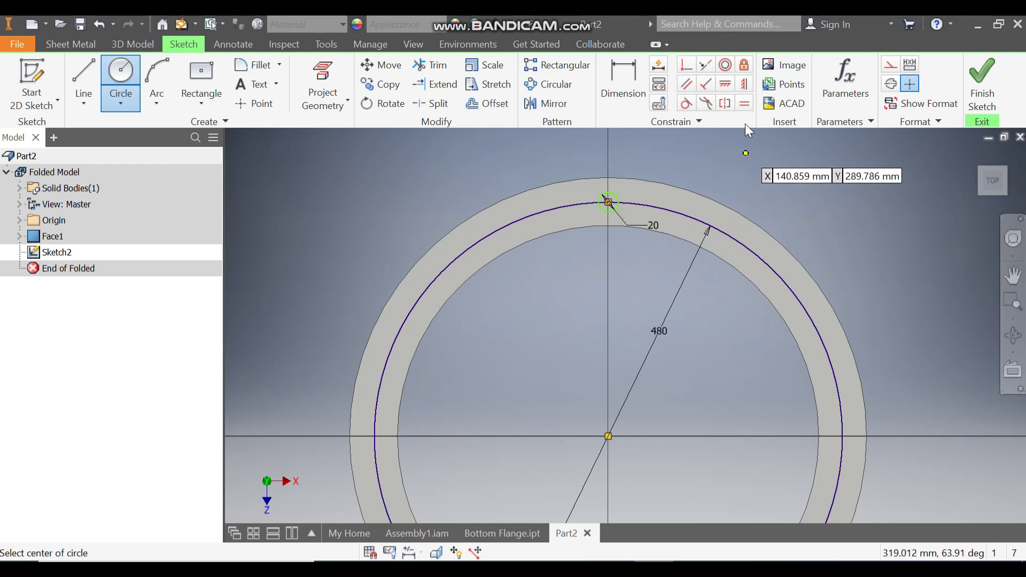
Apply a vertical constraint between the small hole circle's centre and the sketch origin
click(744, 88)
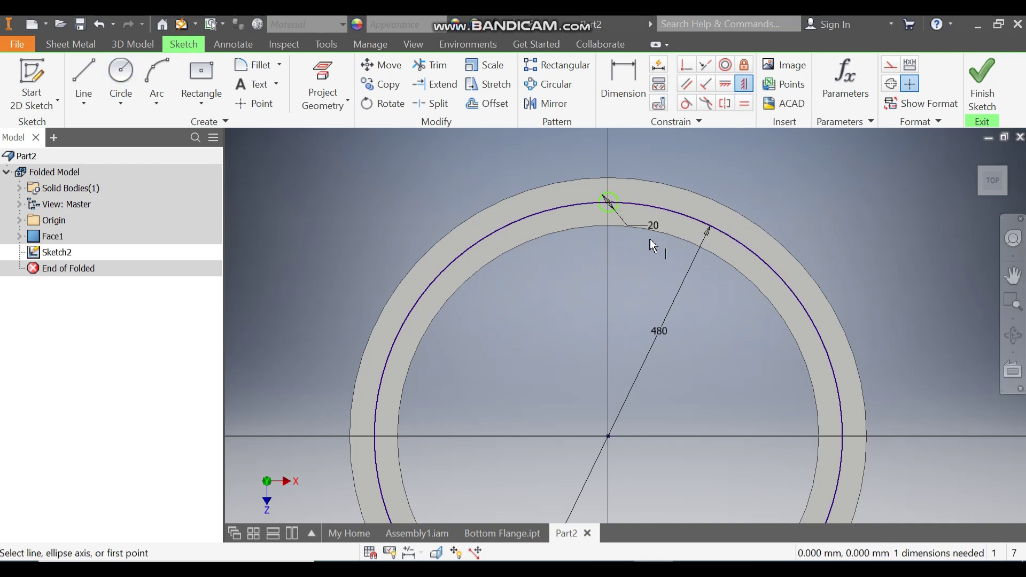
click(610, 205)
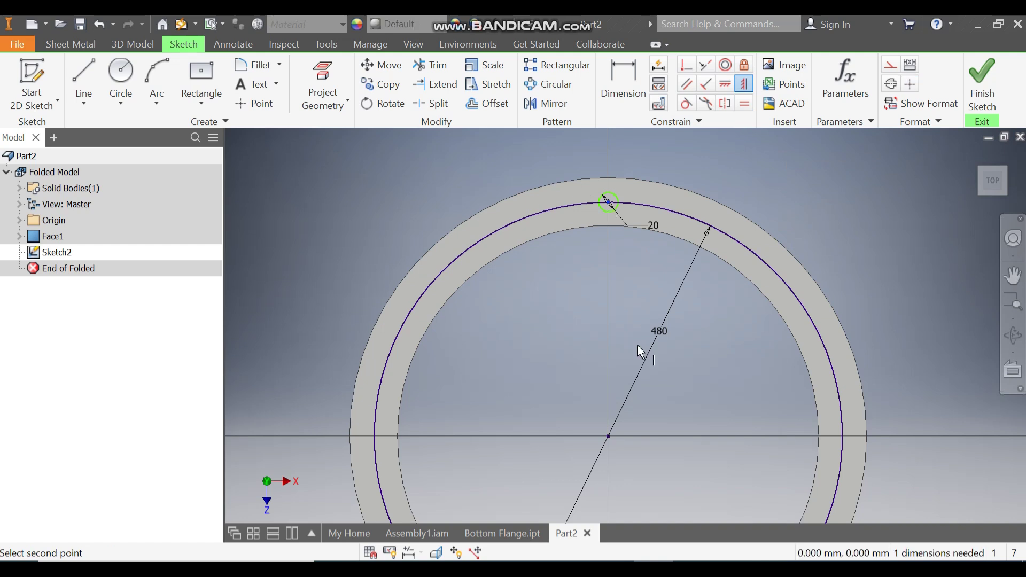
click(611, 435)
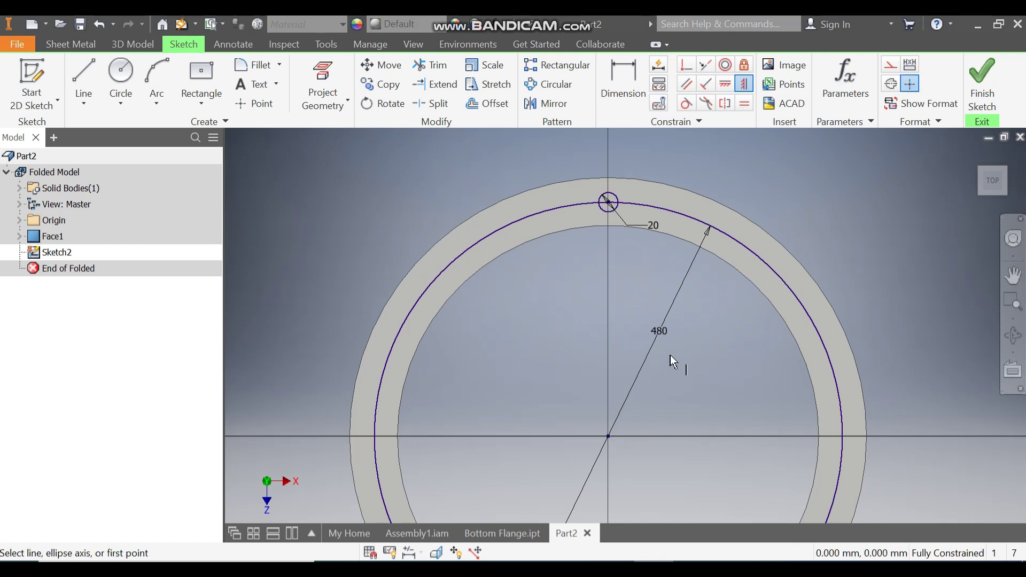
key(Escape)
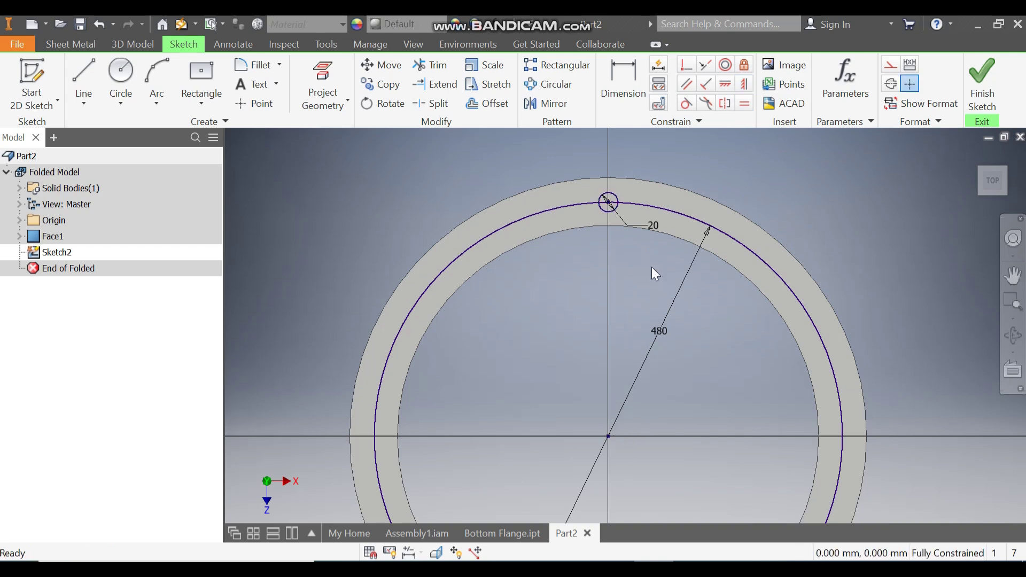
Convert the 480 mm bolt circle to construction geometry and finish the sketch
click(684, 217)
click(890, 65)
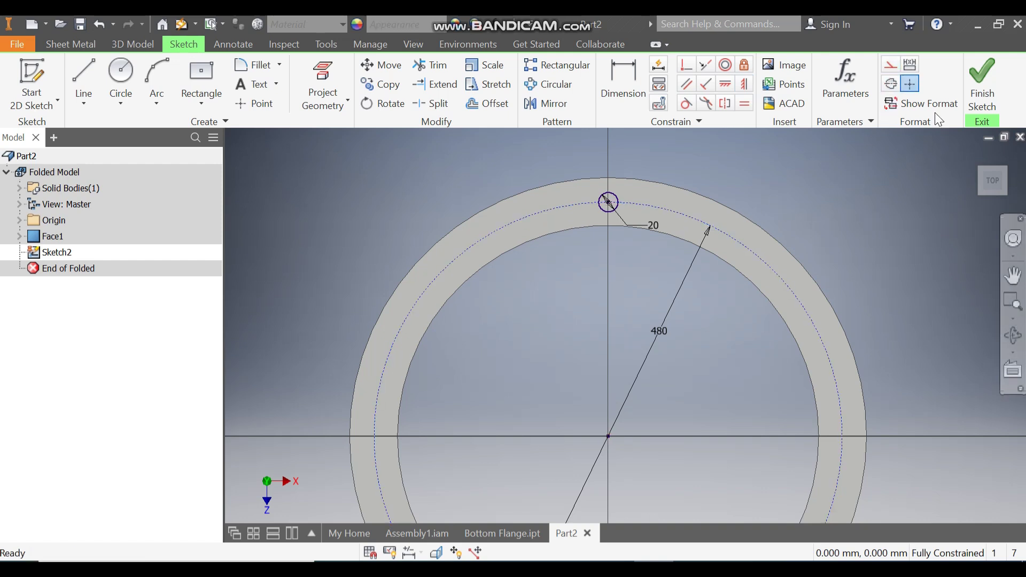
click(982, 80)
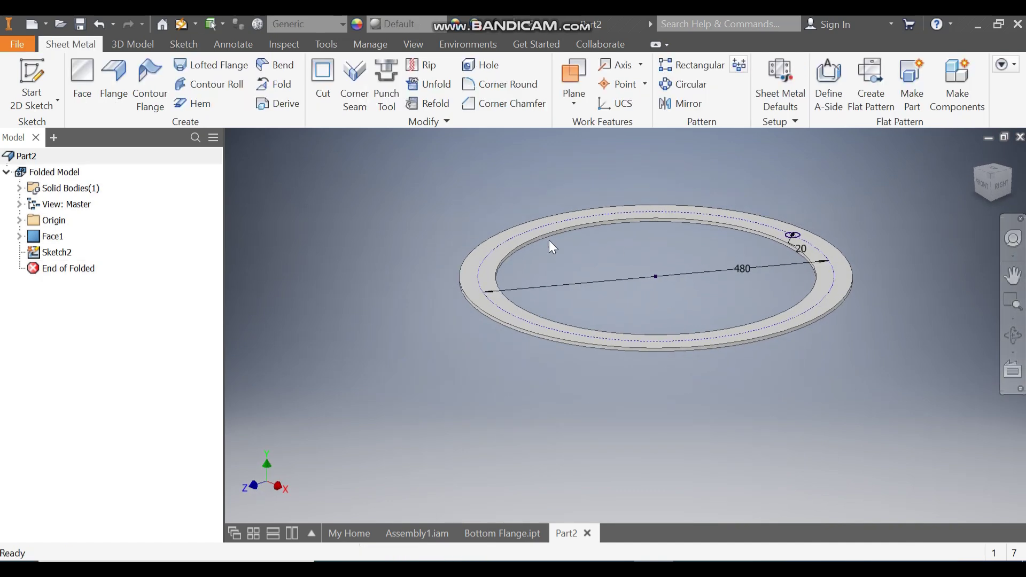
Cut the 20 mm hole circle through the ring at a depth equal to the sheet thickness
click(320, 82)
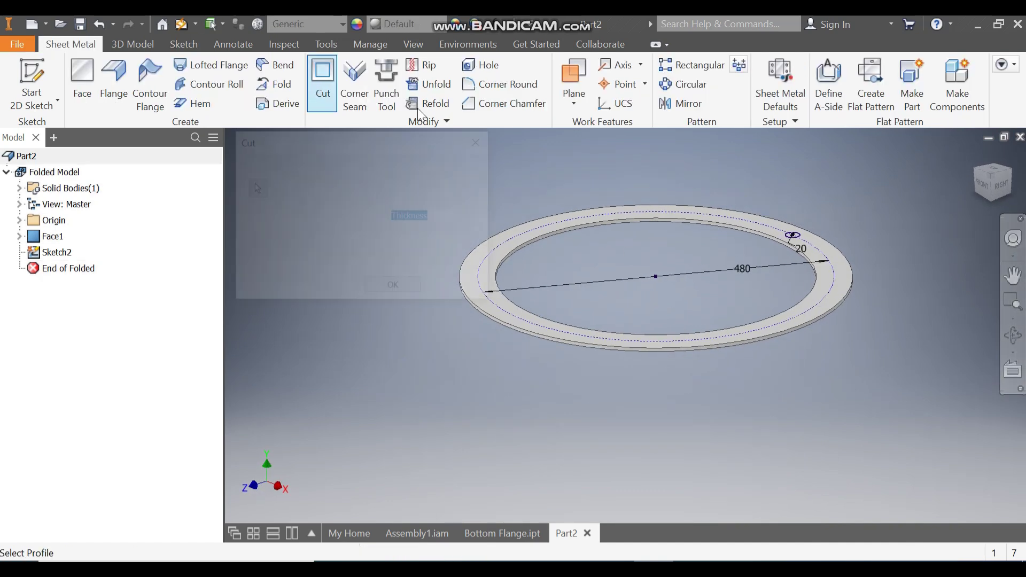
scroll(796, 237, down, 4)
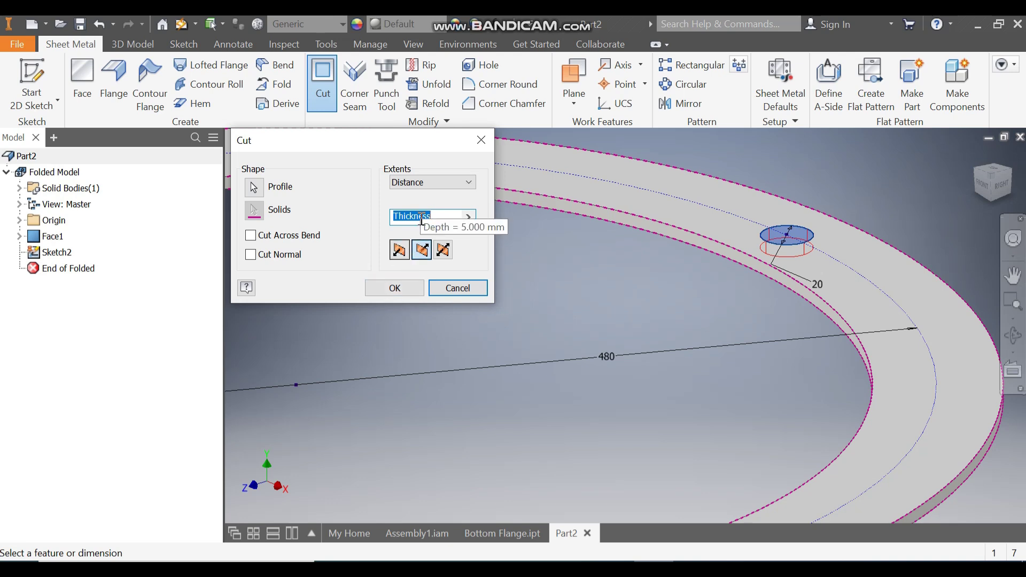
click(394, 288)
scroll(637, 262, up, 5)
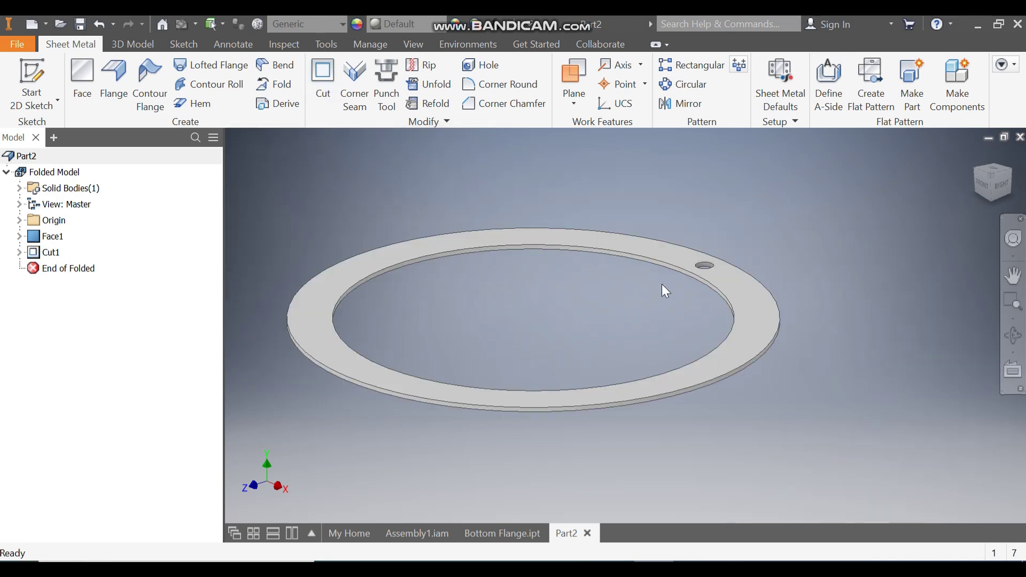
Pattern the hole cut circularly around the ring's central axis with 12 occurrences over 360 degrees
middle_drag(661, 284, 708, 305)
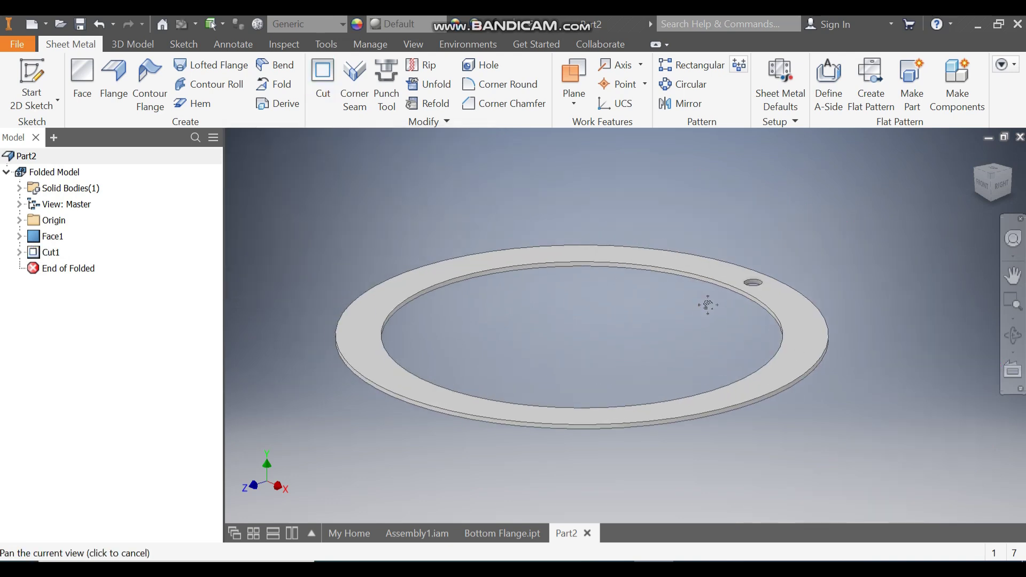
click(687, 92)
click(754, 283)
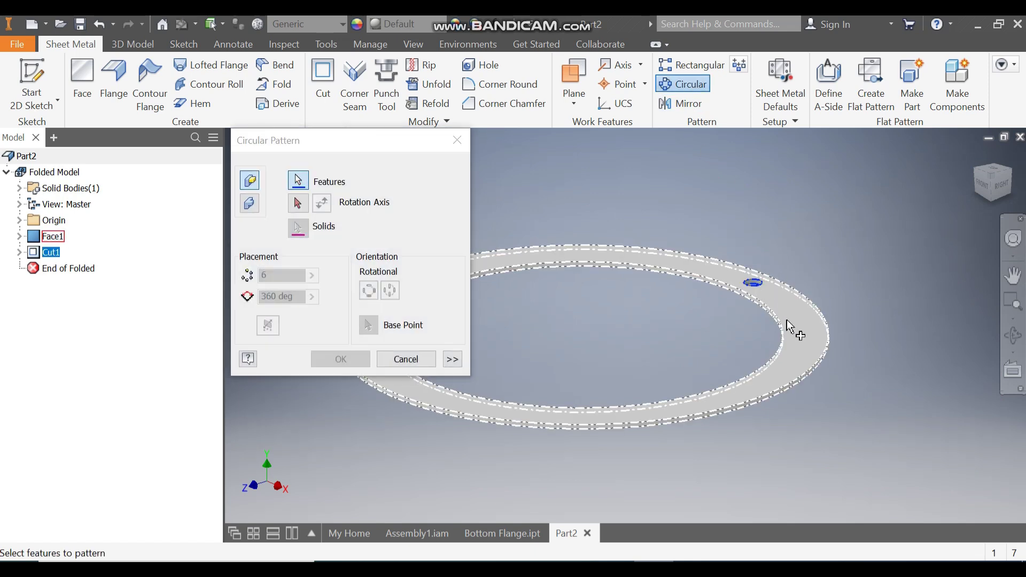
click(298, 203)
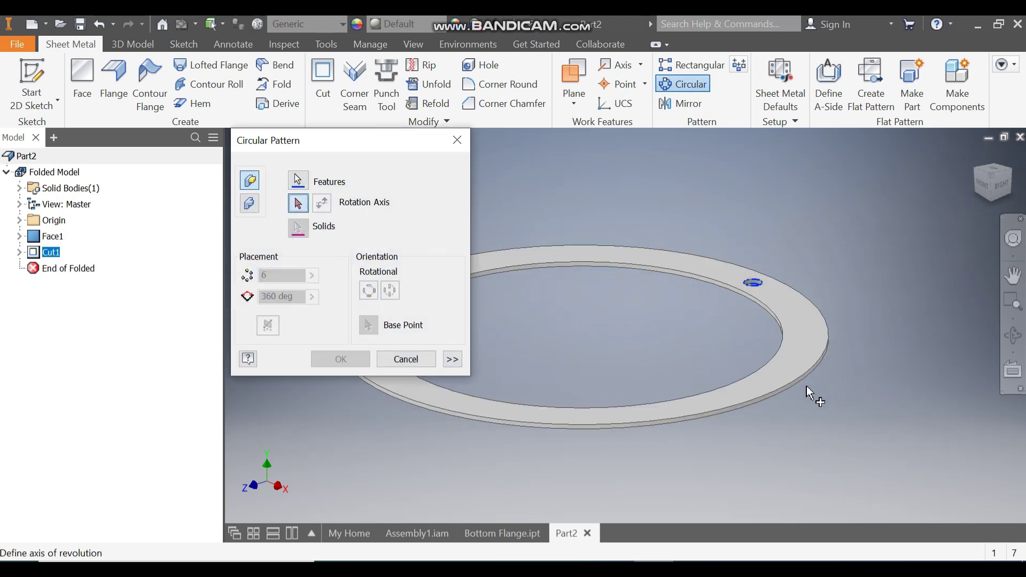
click(792, 383)
middle_drag(695, 252, 776, 249)
double_click(284, 275)
text(12)
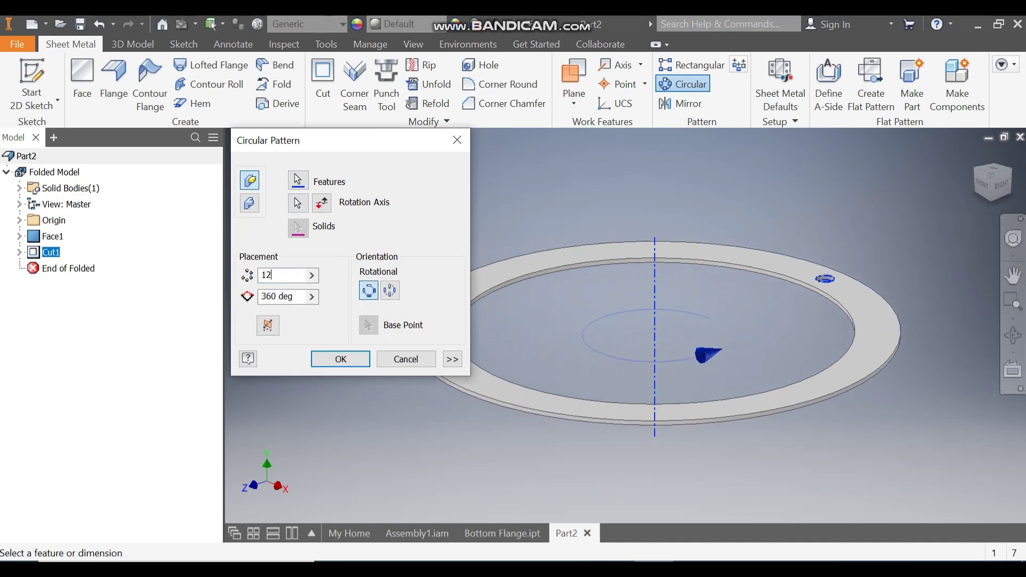
click(334, 360)
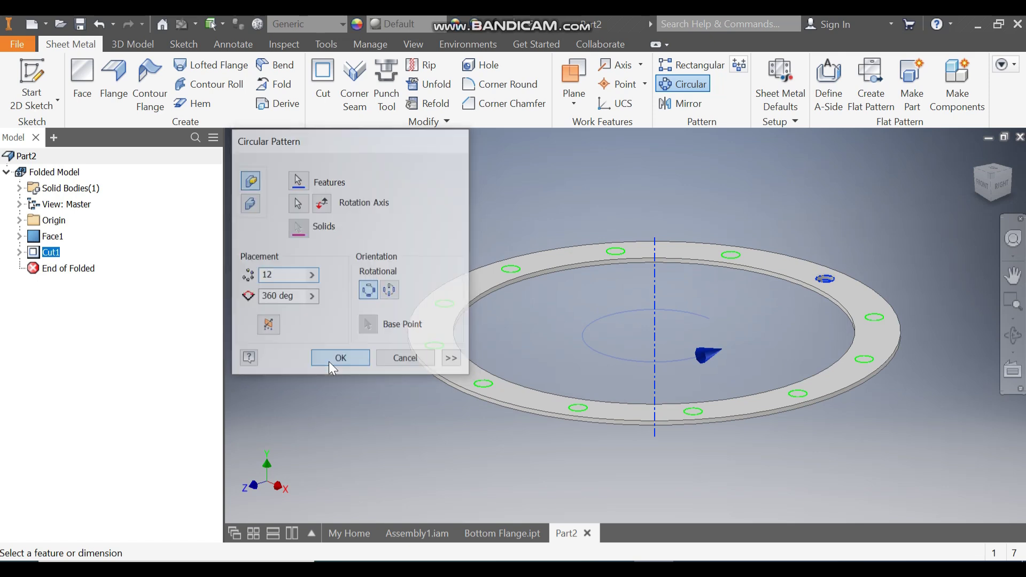
Apply the Aluminum - Polished appearance to the ring and save the part as top flange
click(386, 25)
scroll(436, 213, up, 20)
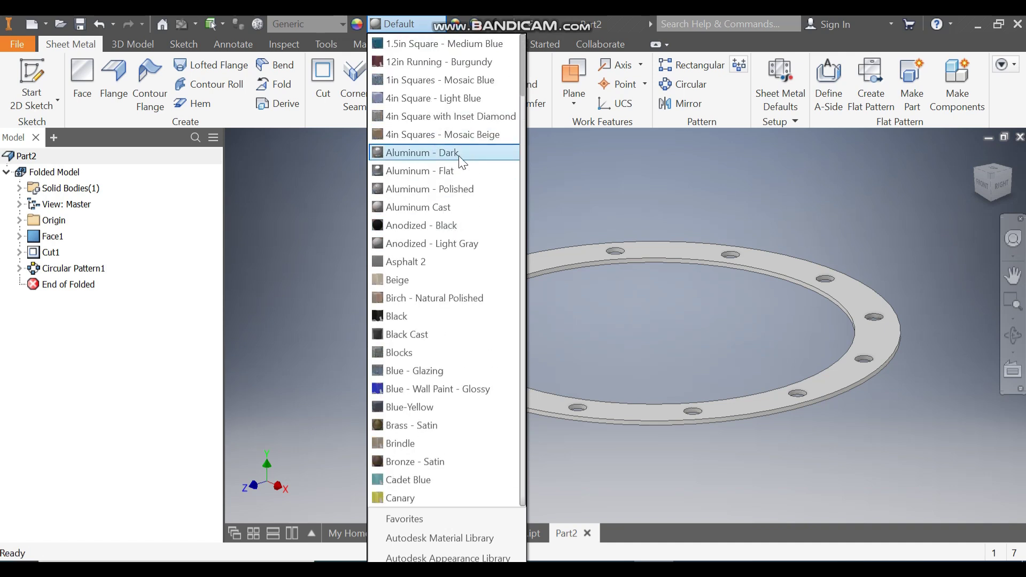
click(435, 190)
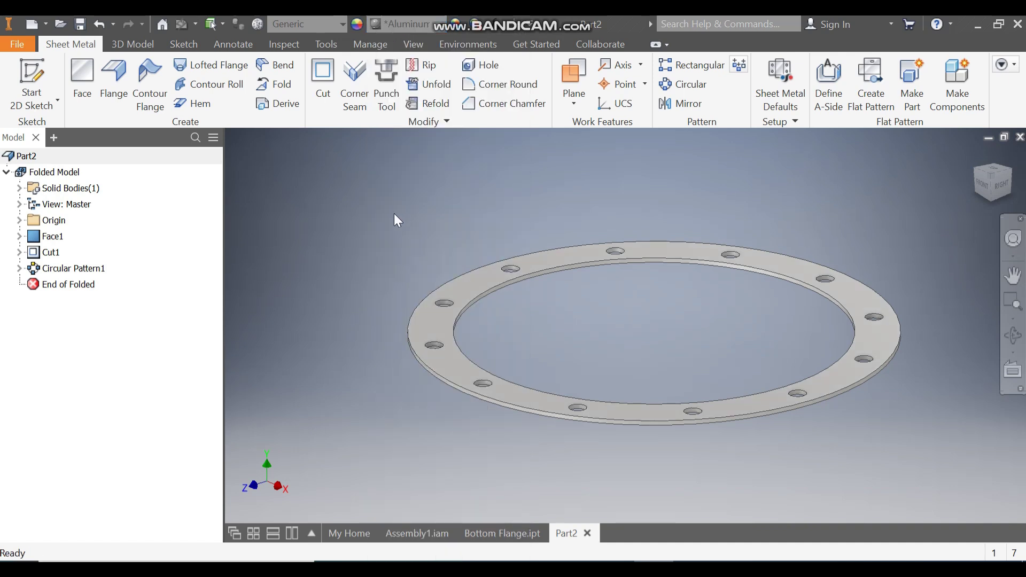
click(81, 24)
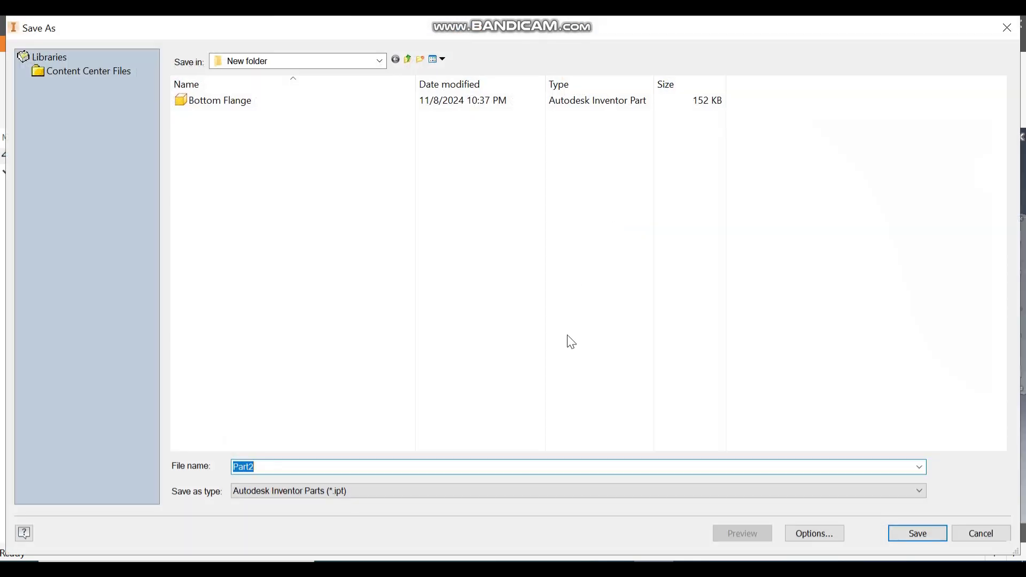
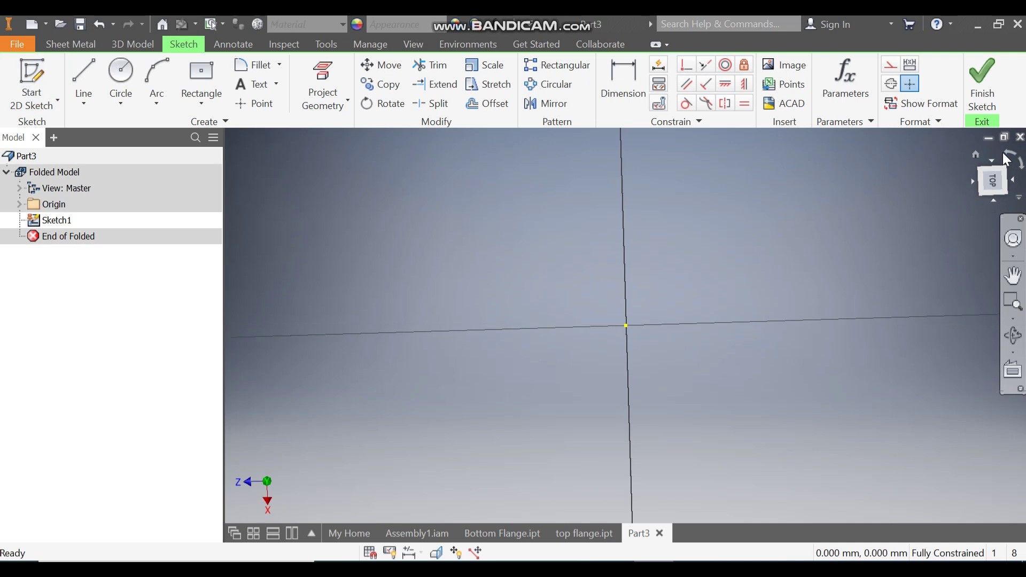
Draw a two-point center rectangle about 312 mm wide, centred on the sketch origin
click(122, 74)
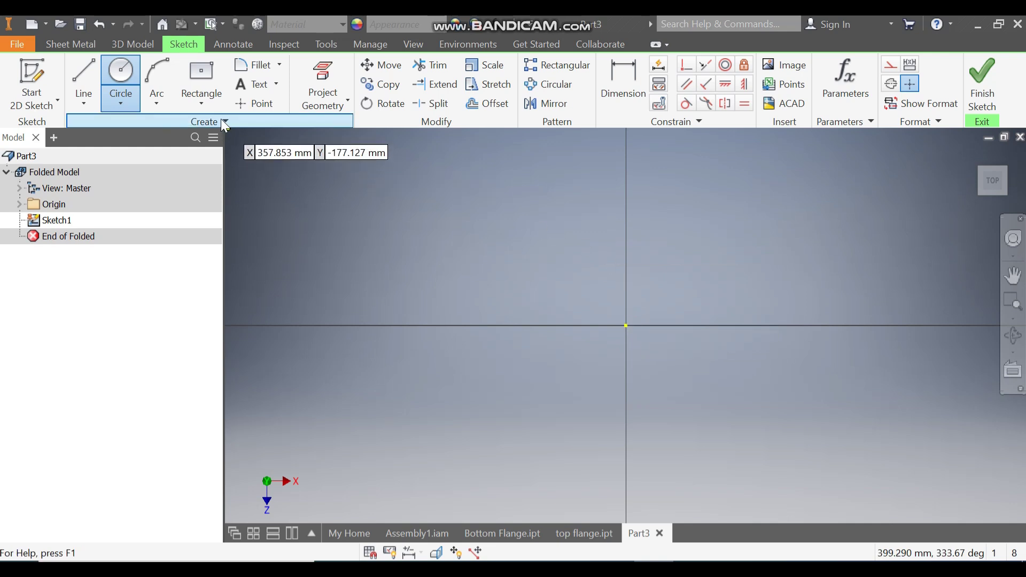
click(206, 107)
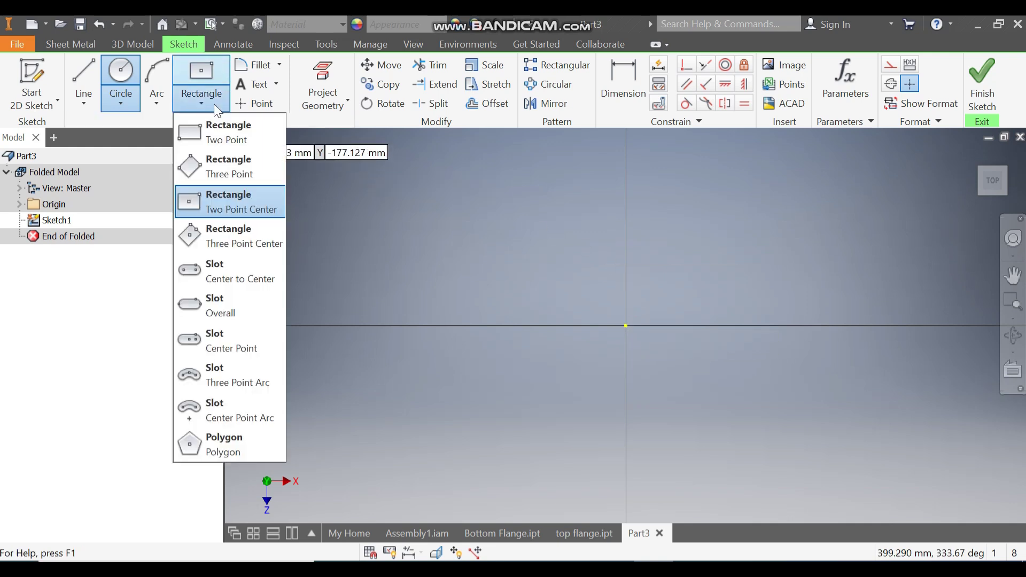
click(240, 206)
click(627, 326)
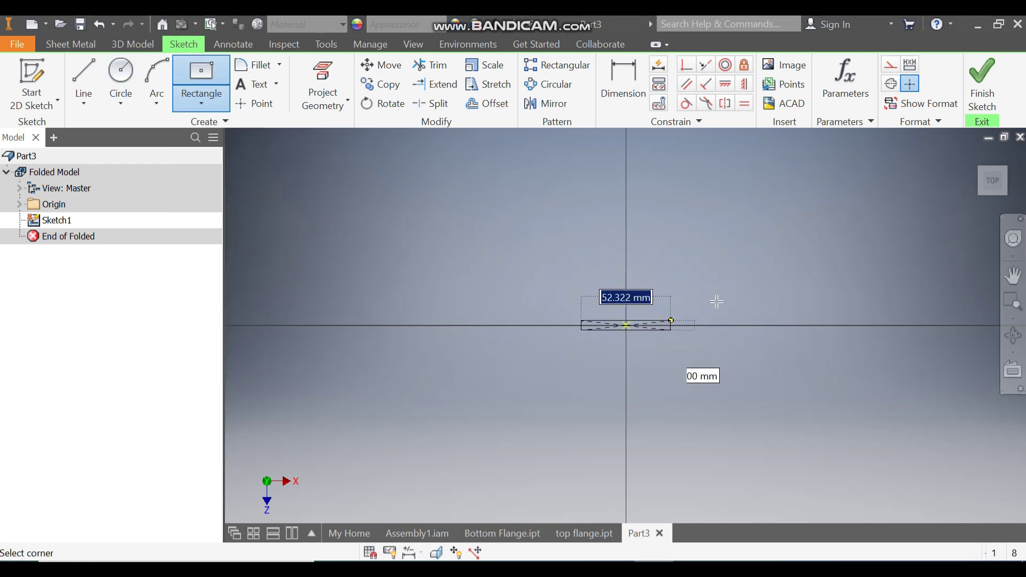
click(799, 191)
Dimension the rectangle to 500 mm wide and 500 mm high and finish the sketch
click(615, 85)
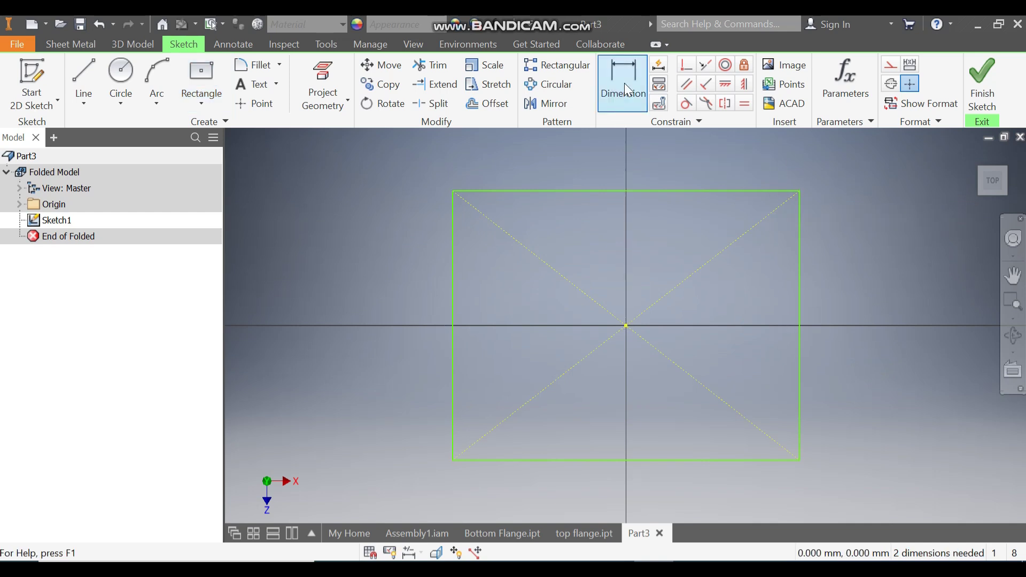
click(674, 190)
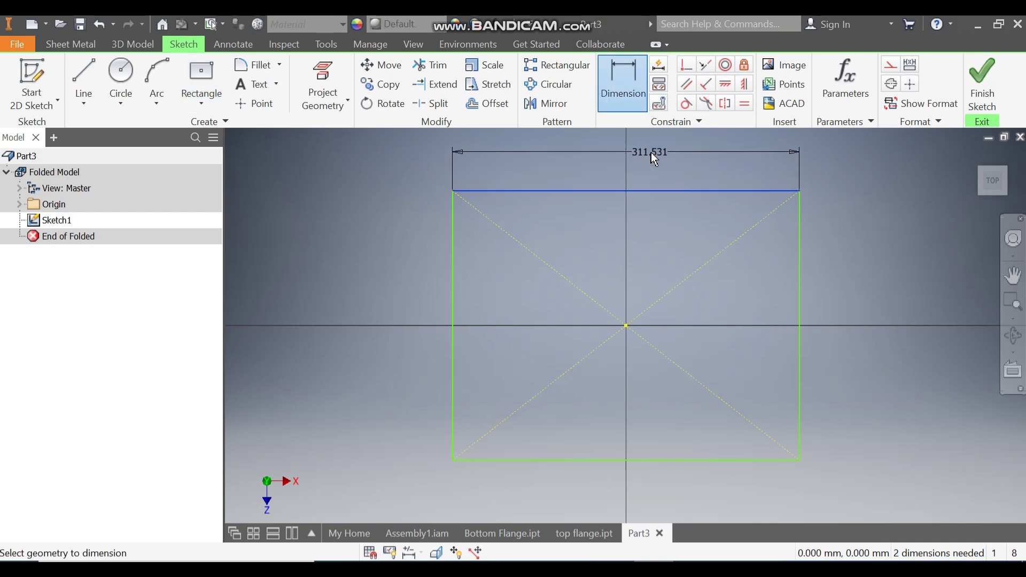
click(650, 153)
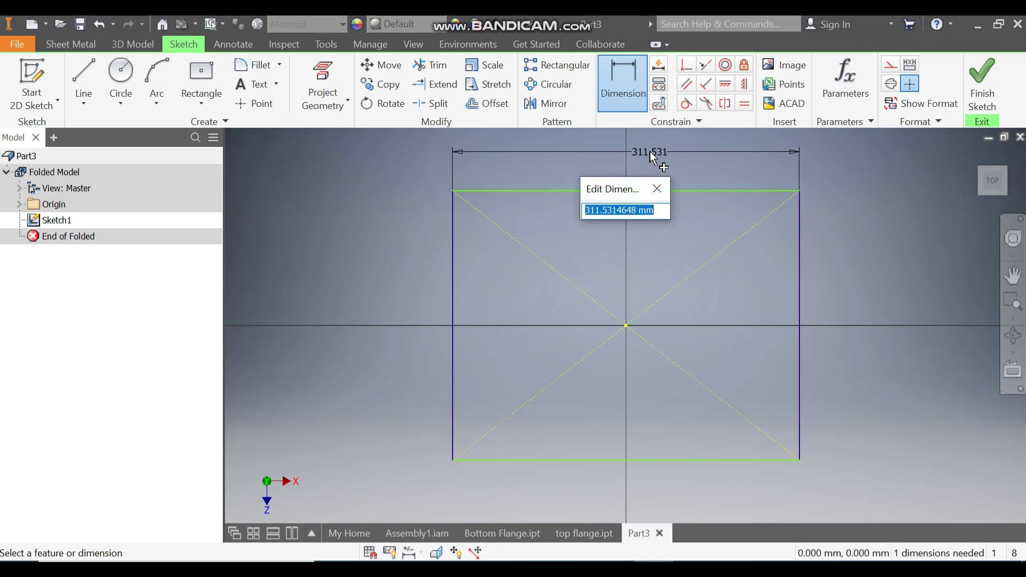
text(500)
key(Return)
scroll(650, 230, down, 7)
click(587, 231)
click(559, 238)
text(500)
key(Return)
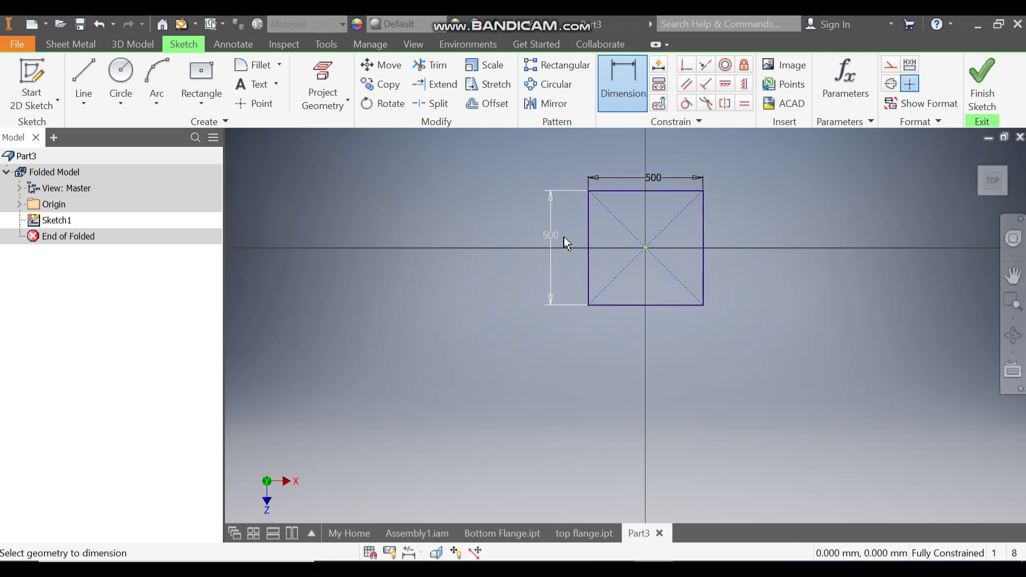
click(975, 90)
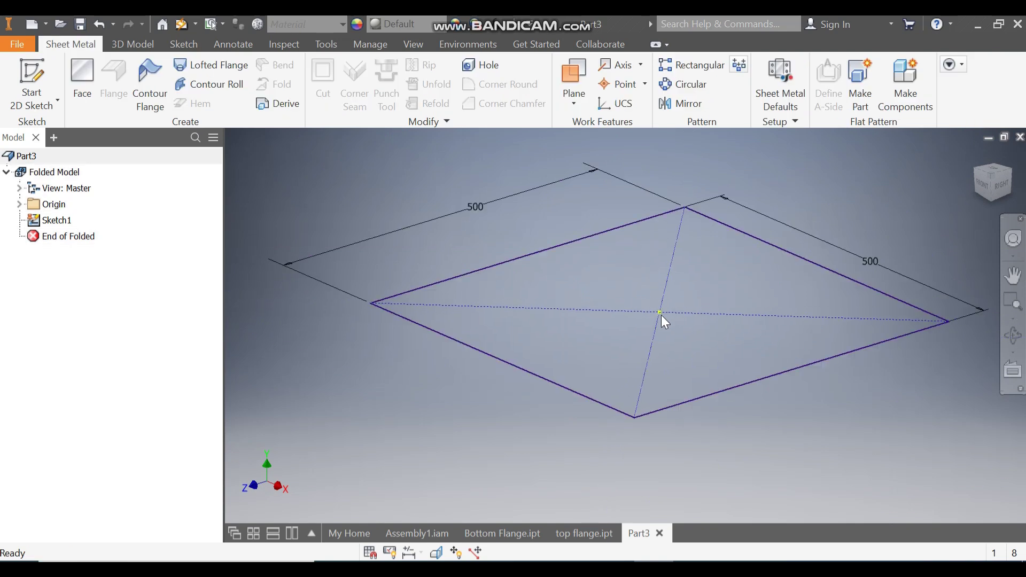
Create a work plane offset 510 mm upward from the origin's XZ Plane
middle_drag(650, 331, 650, 337)
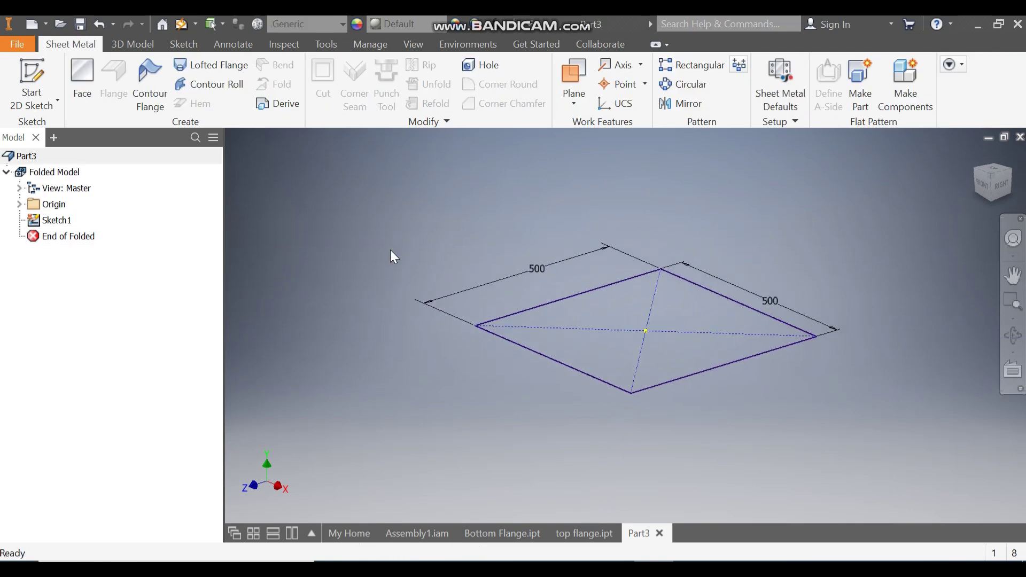
click(579, 108)
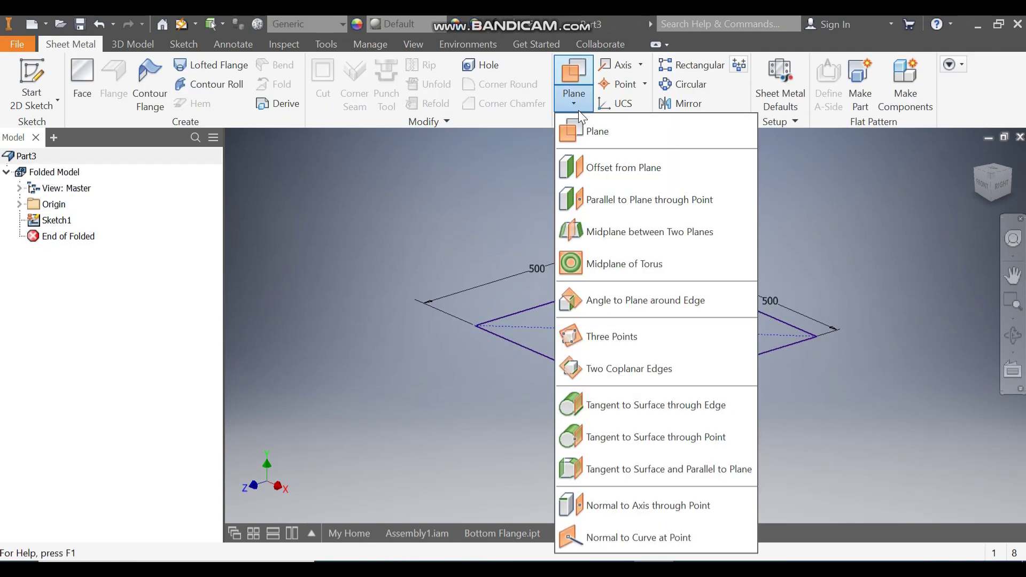
click(623, 167)
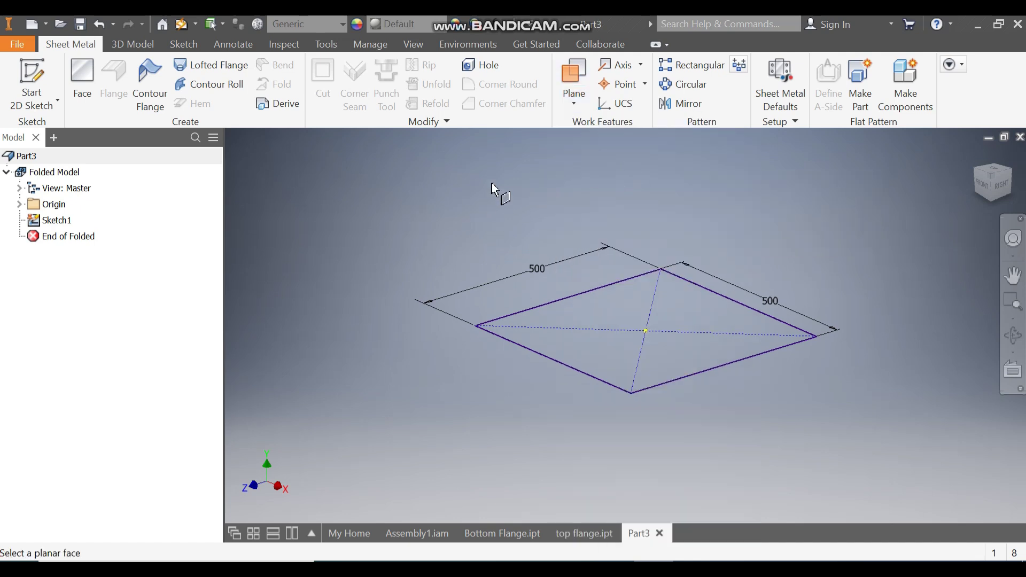
click(19, 205)
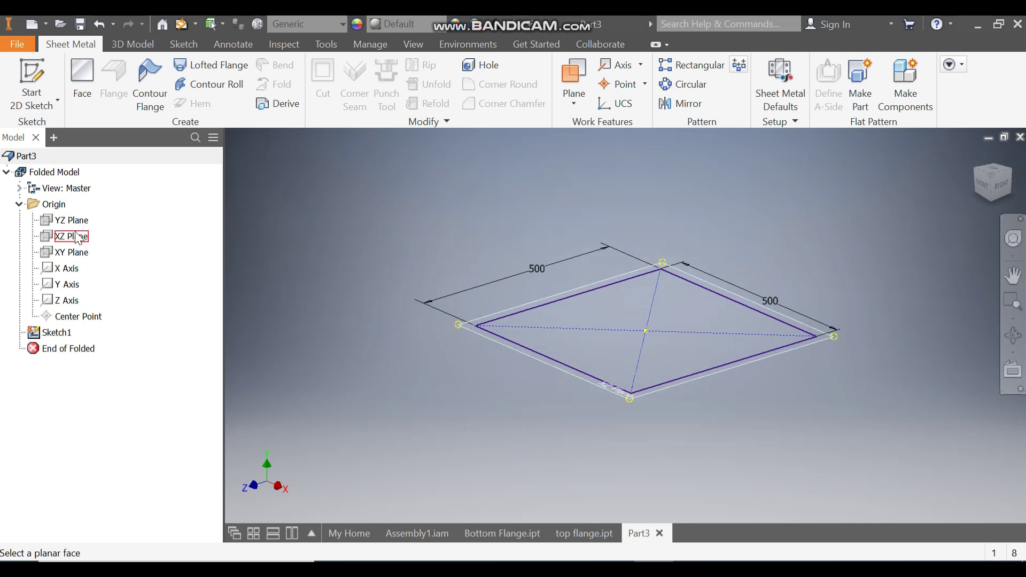
click(76, 238)
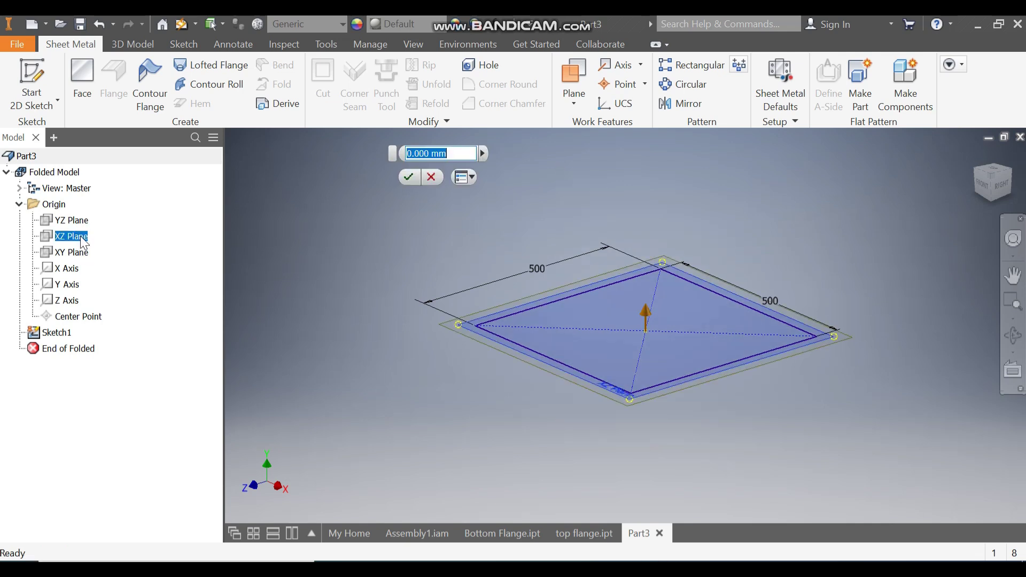
text(510)
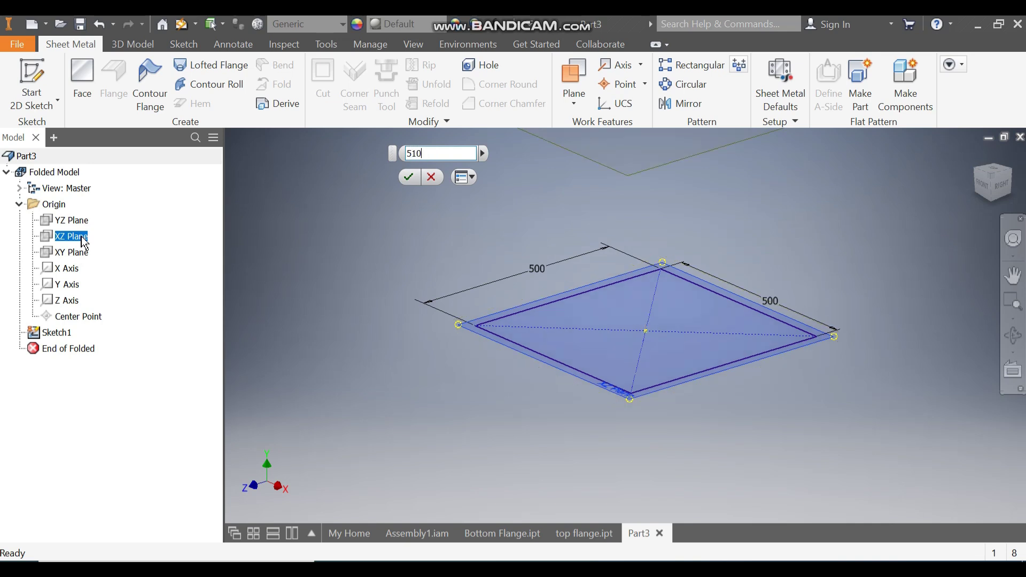
scroll(837, 491, down, 3)
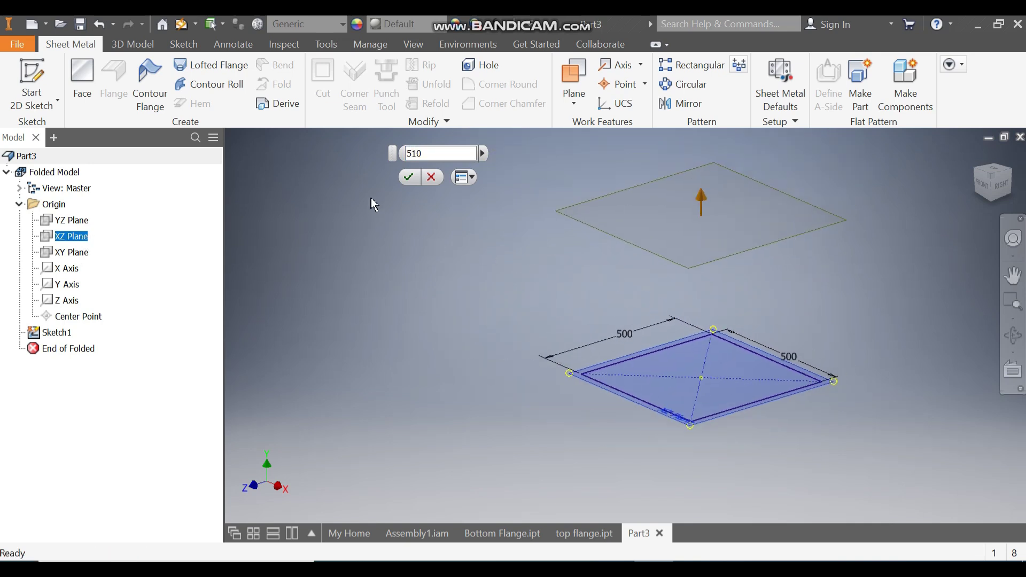
click(409, 177)
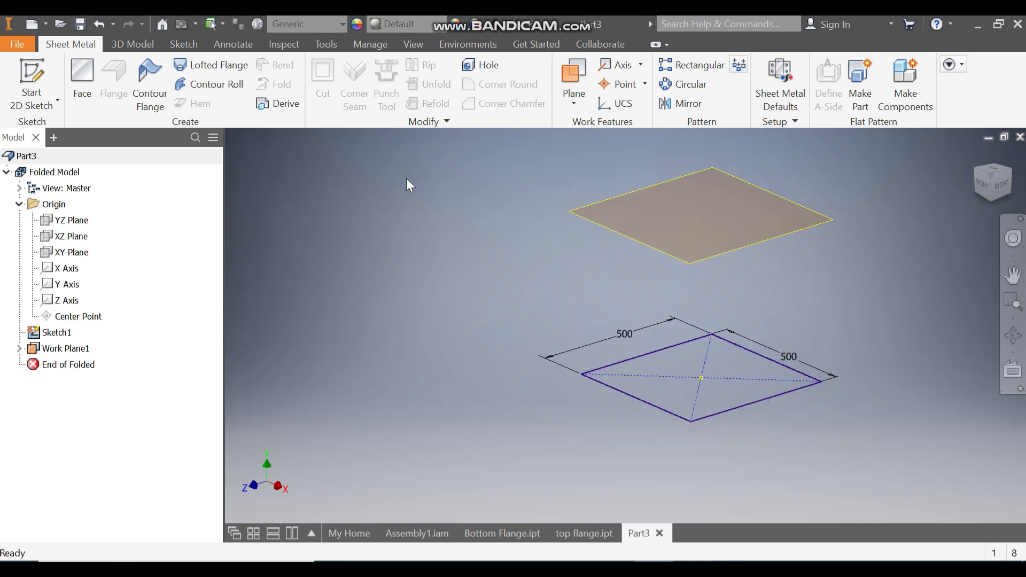
Start a sketch on the offset work plane, draw a 430 mm diameter circle centred on the origin, and finish the sketch
click(633, 236)
click(672, 226)
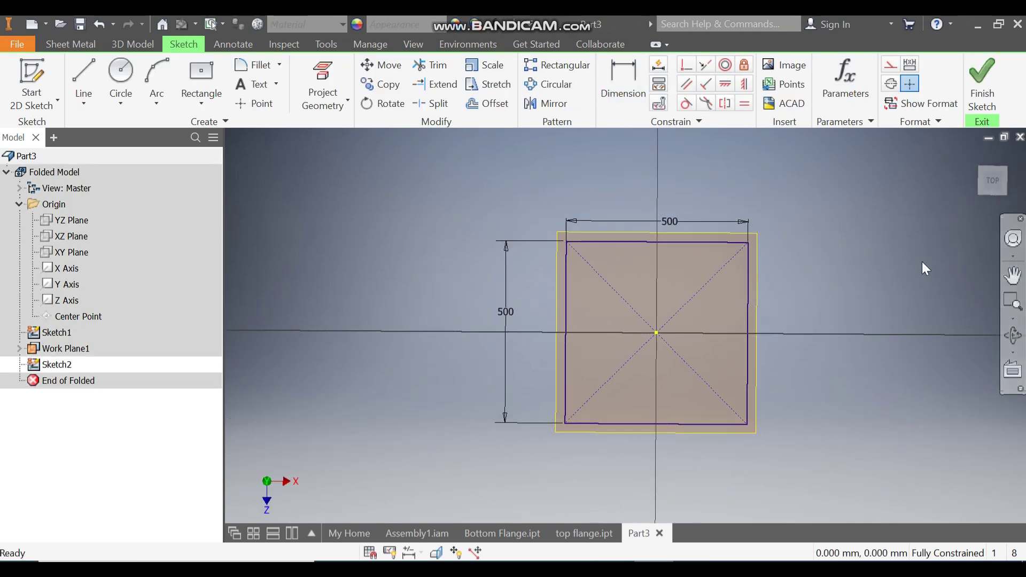
click(123, 76)
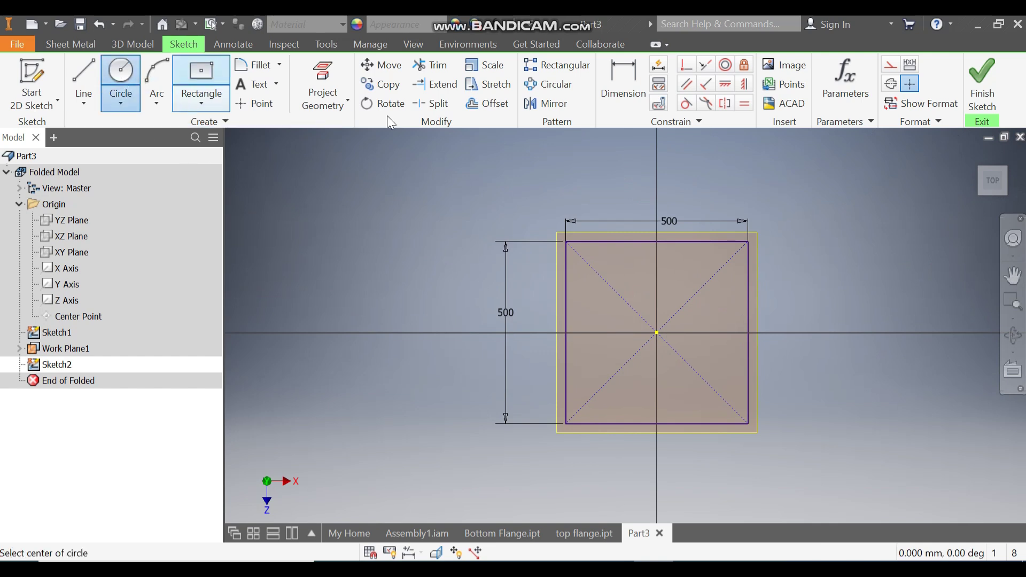
click(658, 332)
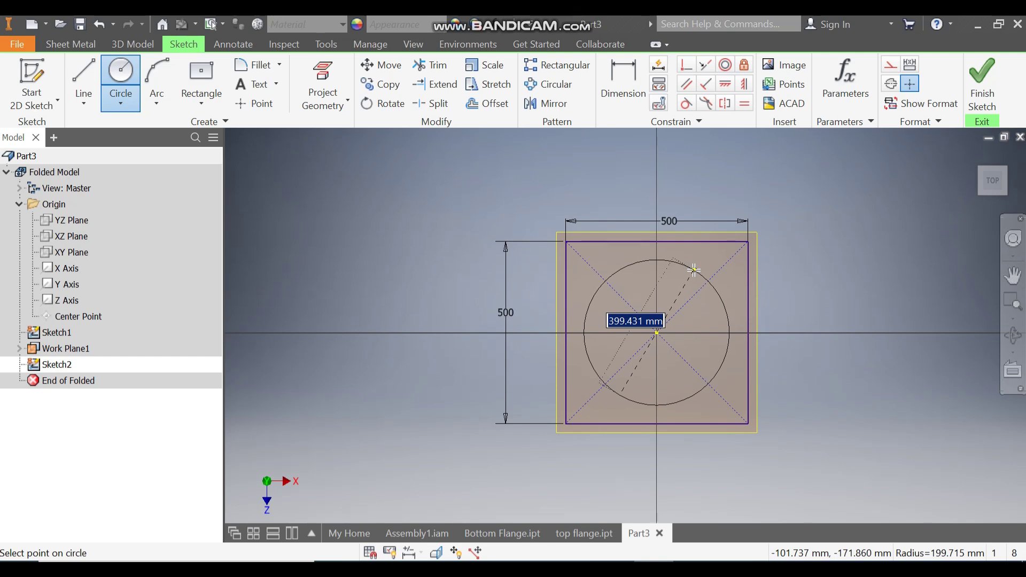
text(430)
key(Return)
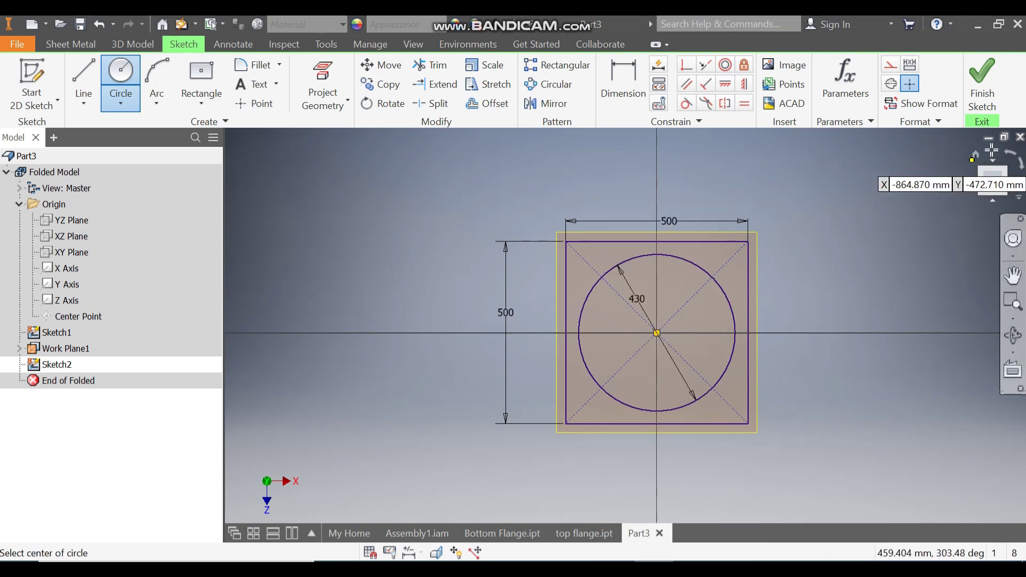
click(981, 90)
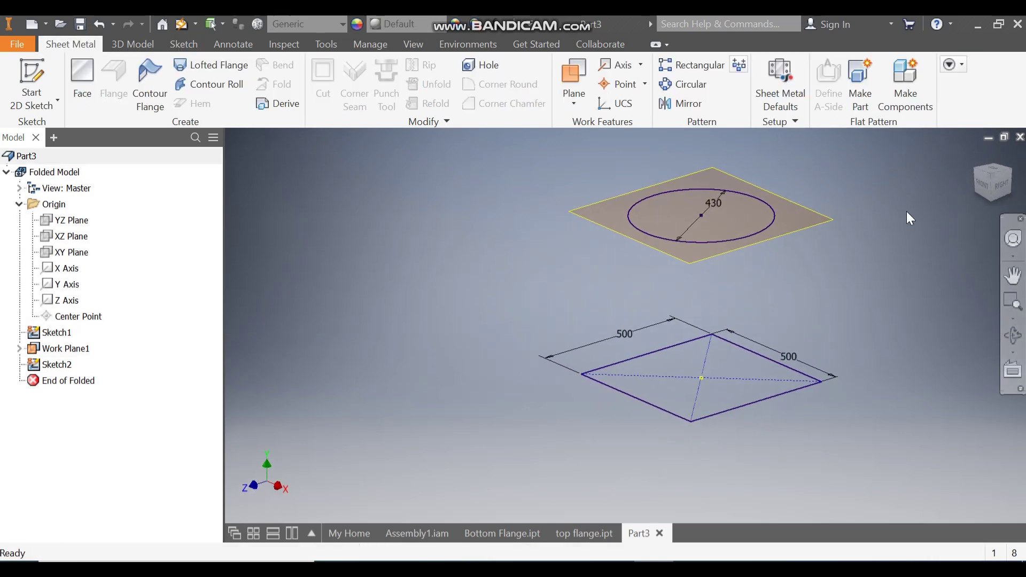
Hide the offset work plane around the 430 mm circle
click(791, 203)
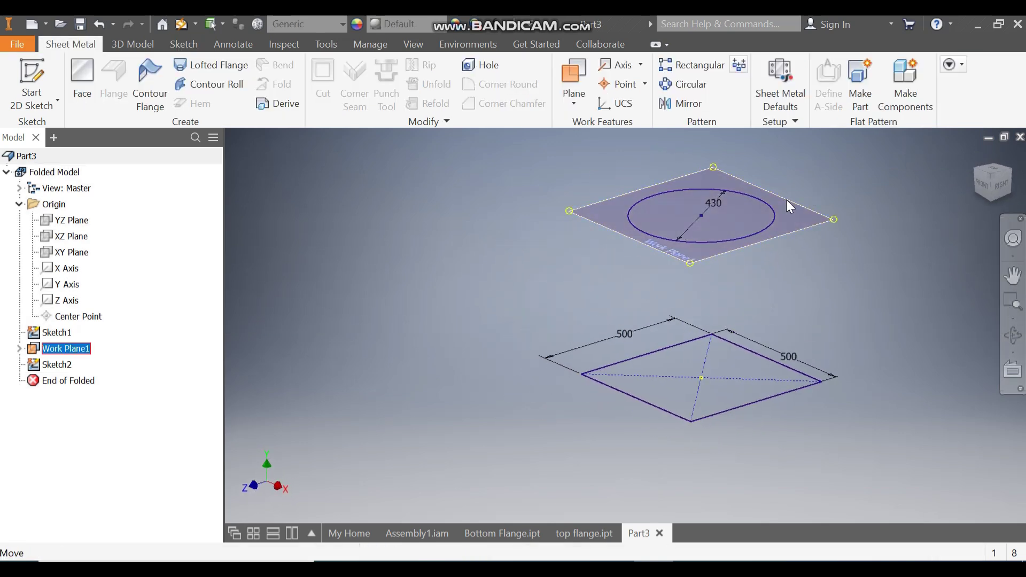
right_click(787, 200)
key(Escape)
click(885, 223)
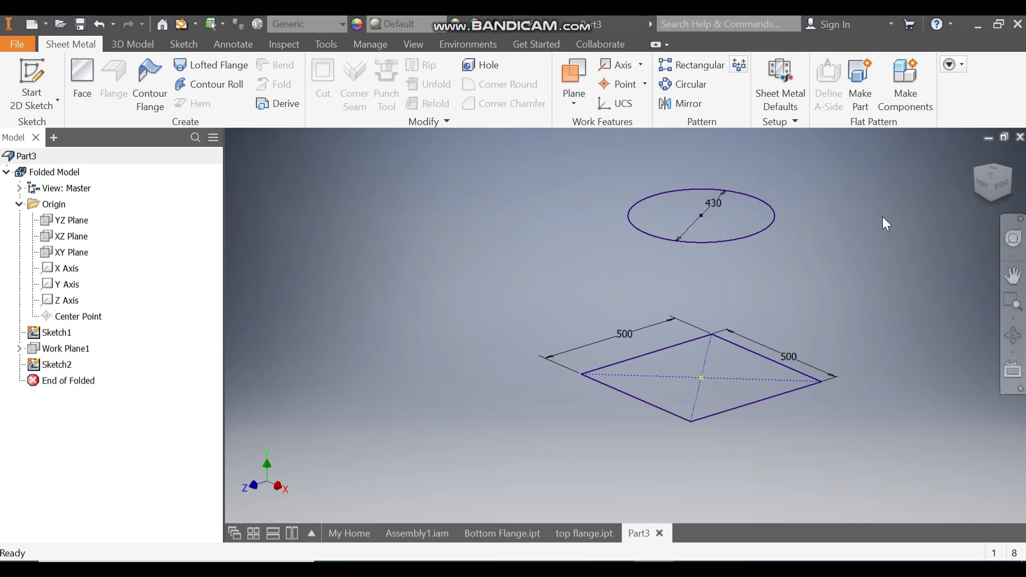
Create a lofted flange between the 430 mm circle and the 500 mm square, with die-formed output off and 0.5 mm chord tolerance
click(211, 66)
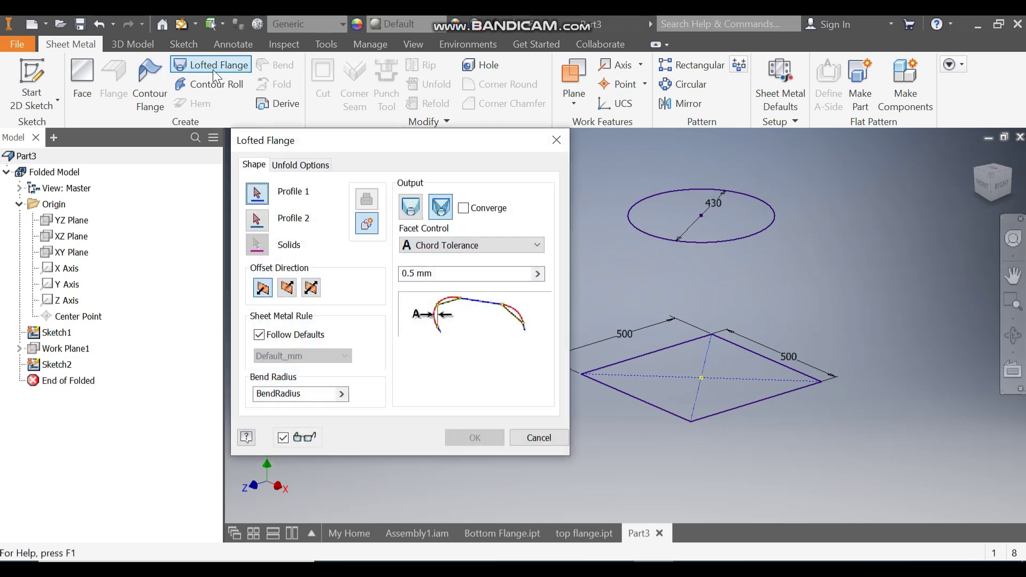
click(645, 233)
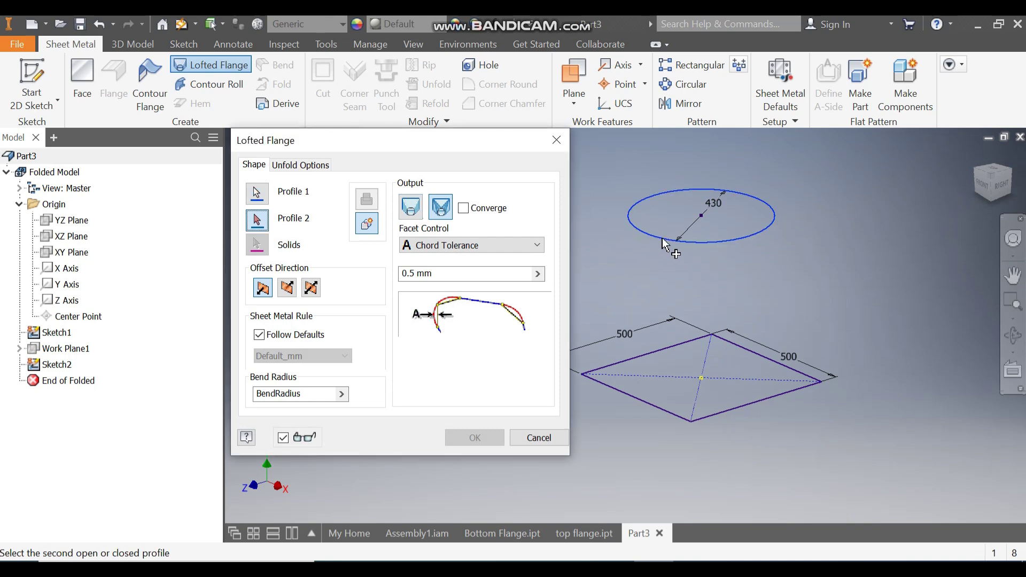
click(758, 347)
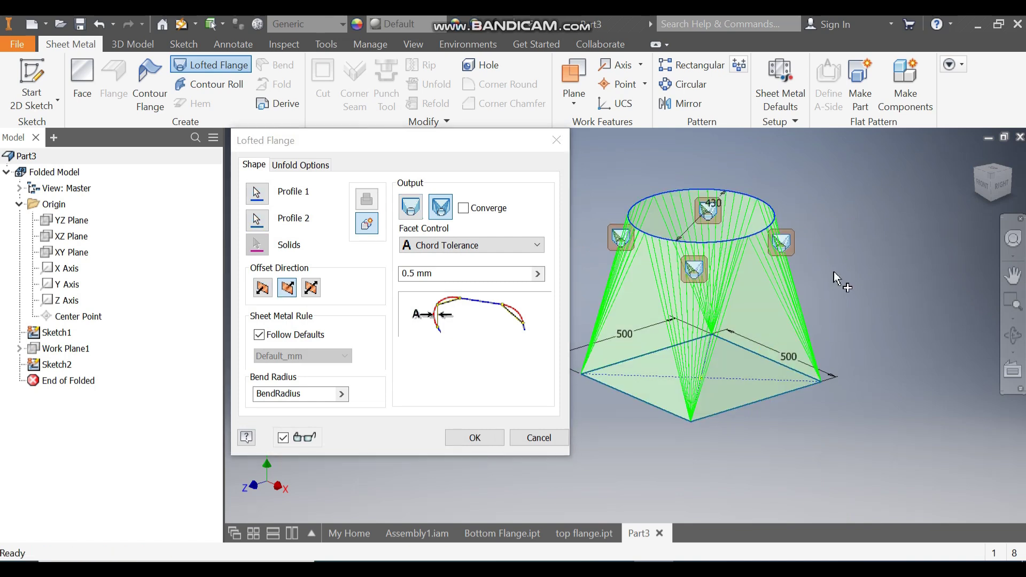
middle_drag(727, 260, 807, 234)
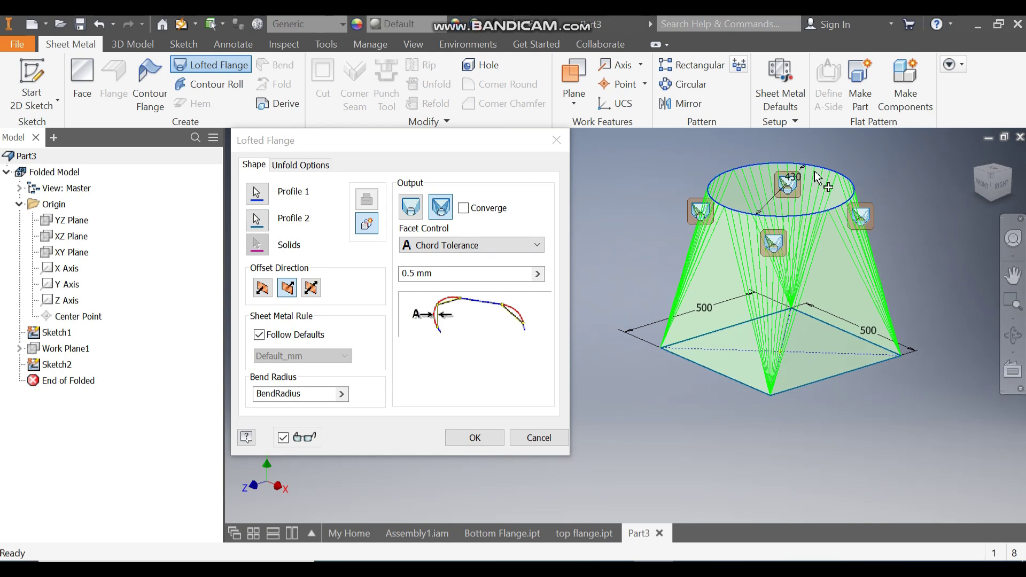
click(474, 437)
middle_drag(932, 282, 861, 279)
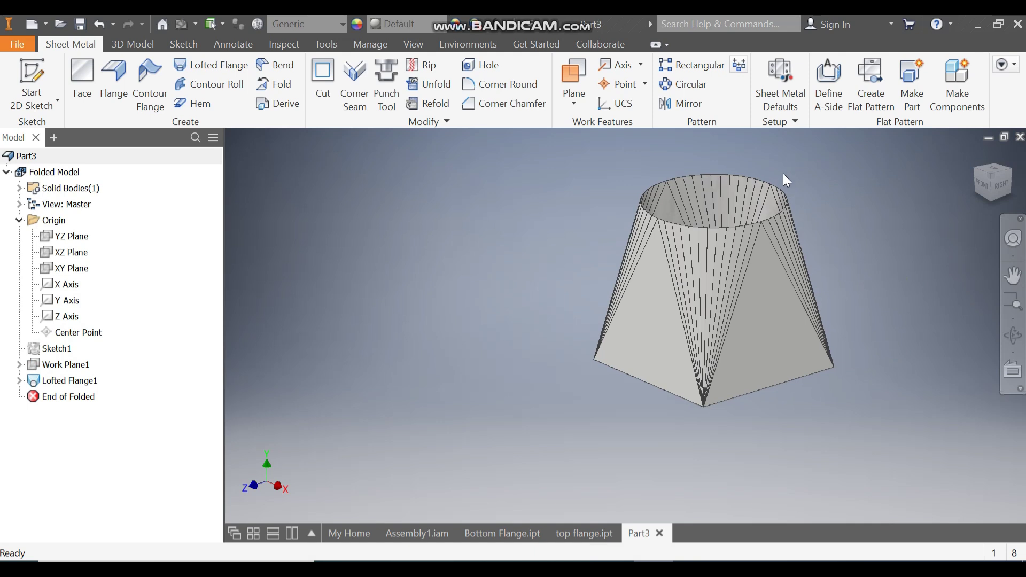
Edit the lofted flange and switch its offset direction so the sheet thickness lies inside the sketched profiles
click(76, 382)
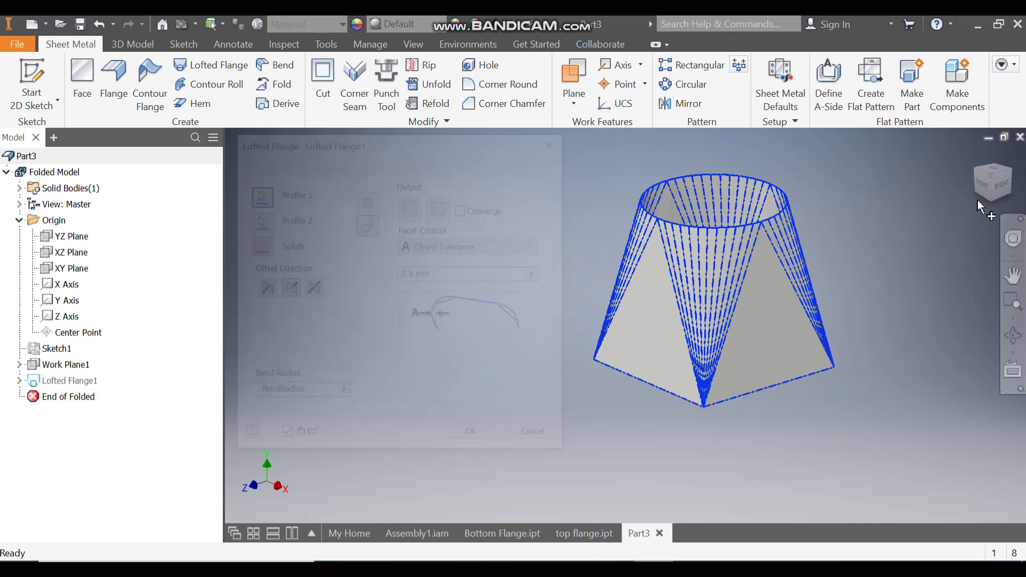
click(982, 184)
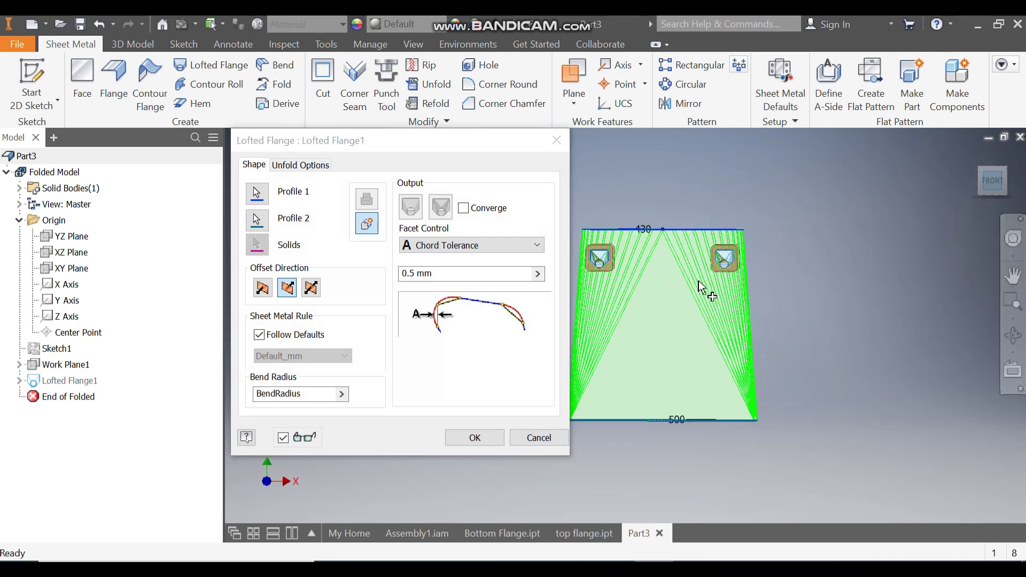
scroll(744, 226, up, 6)
scroll(732, 170, up, 2)
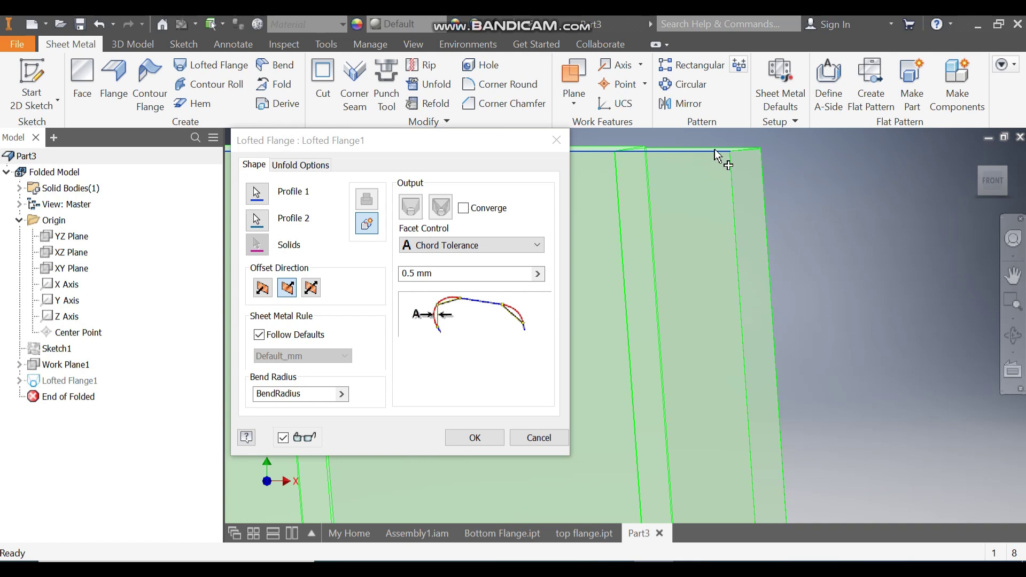
click(262, 289)
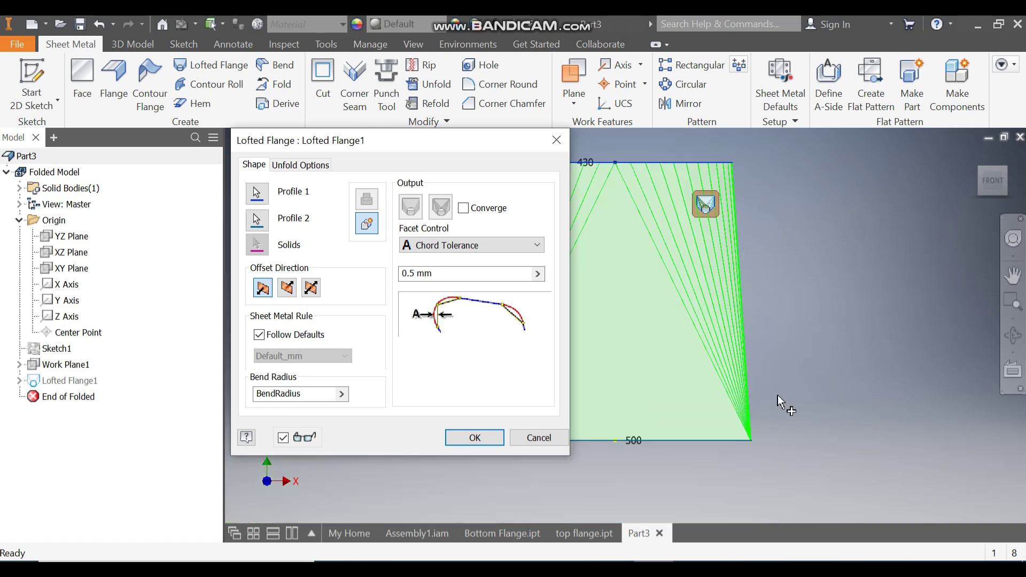
scroll(722, 484, down, 5)
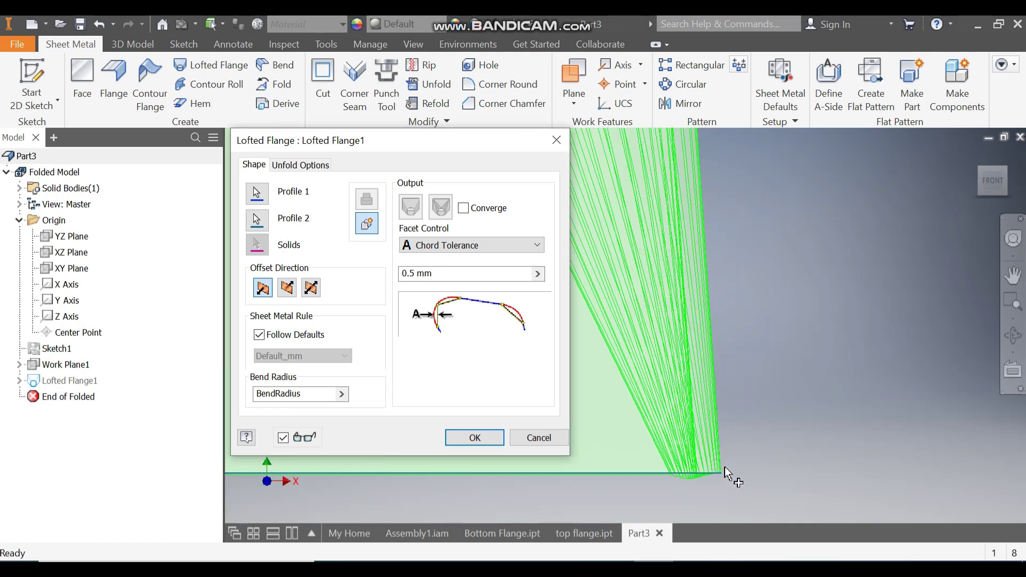
click(474, 437)
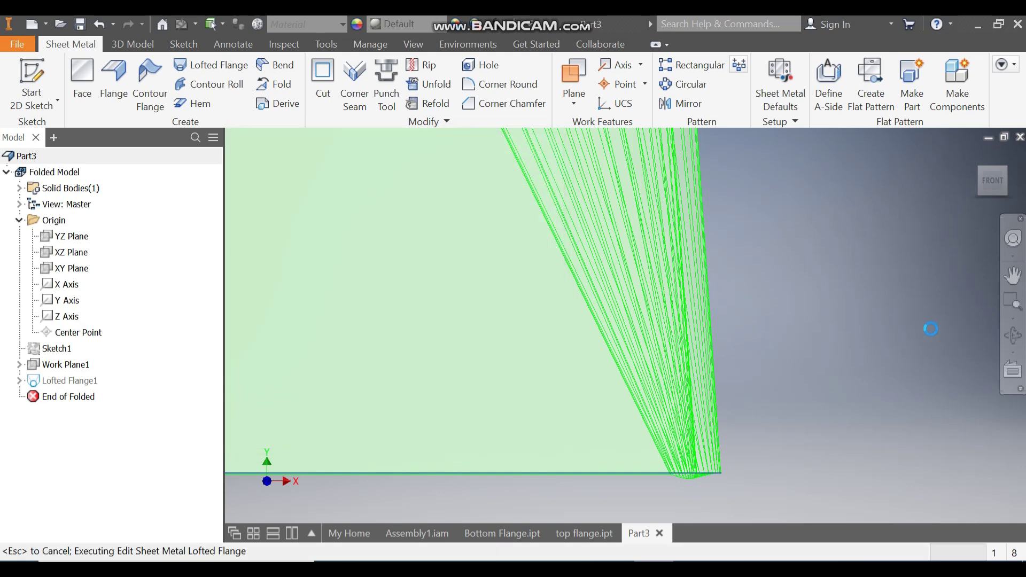
scroll(801, 379, up, 2)
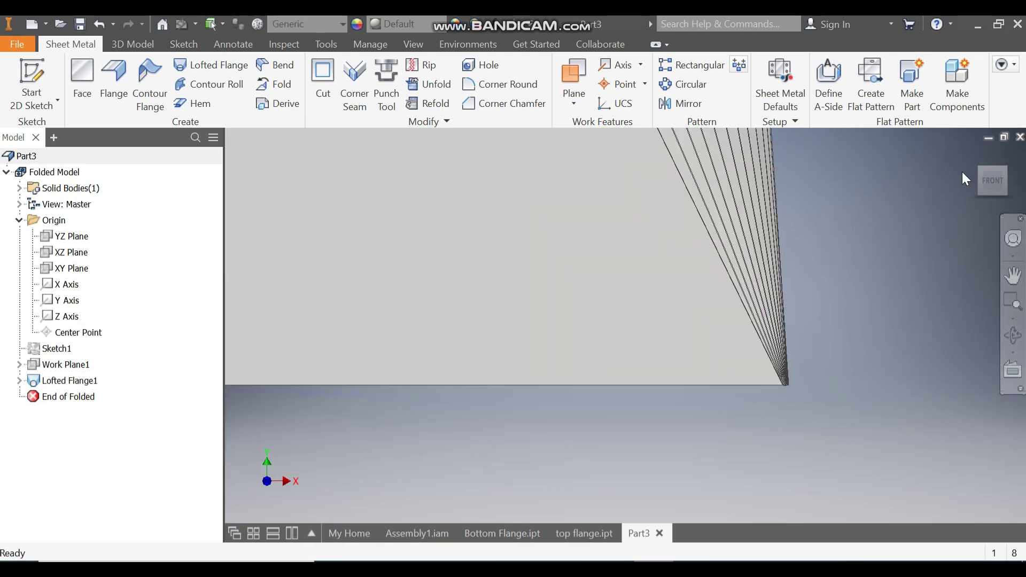
click(976, 156)
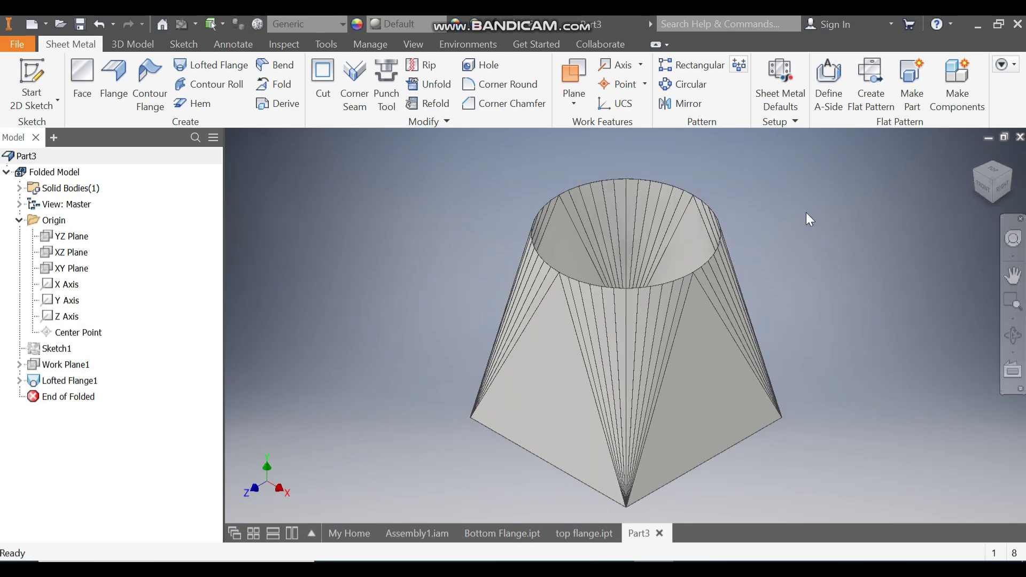
Override the sheet metal rule's thickness in the sheet metal defaults with 1.5 mm
click(785, 77)
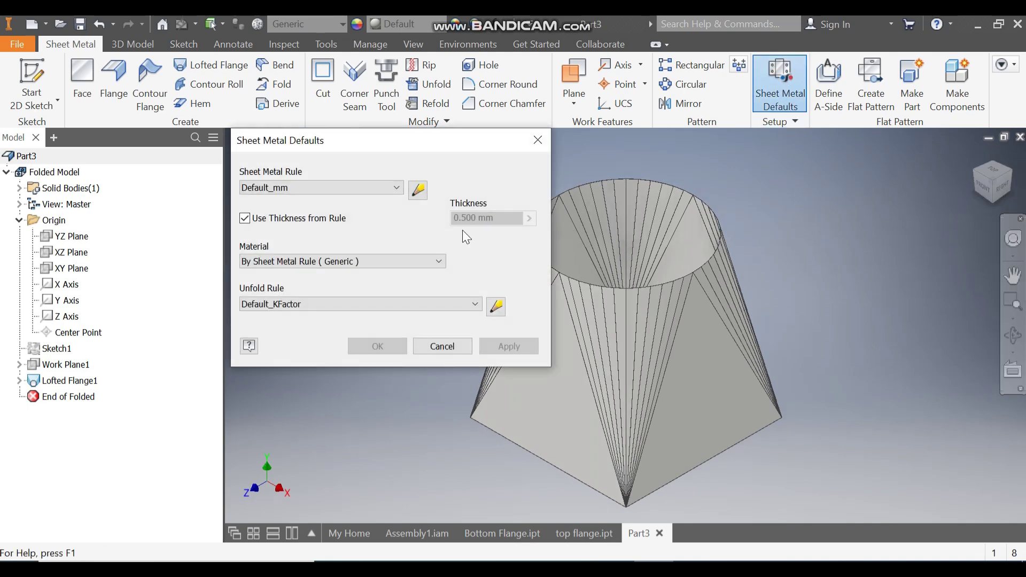
click(331, 220)
drag(460, 218, 451, 226)
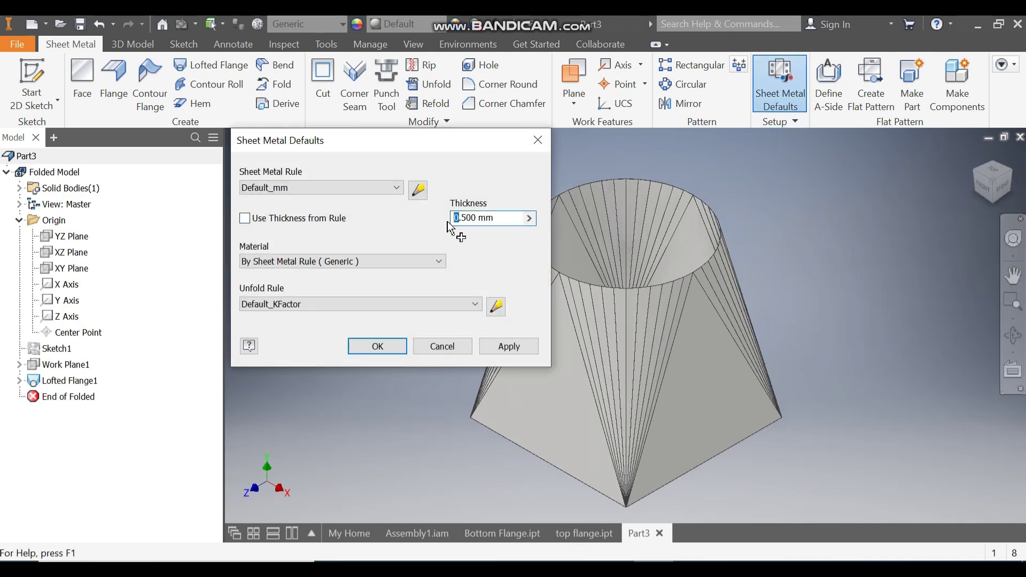
text(1)
click(379, 346)
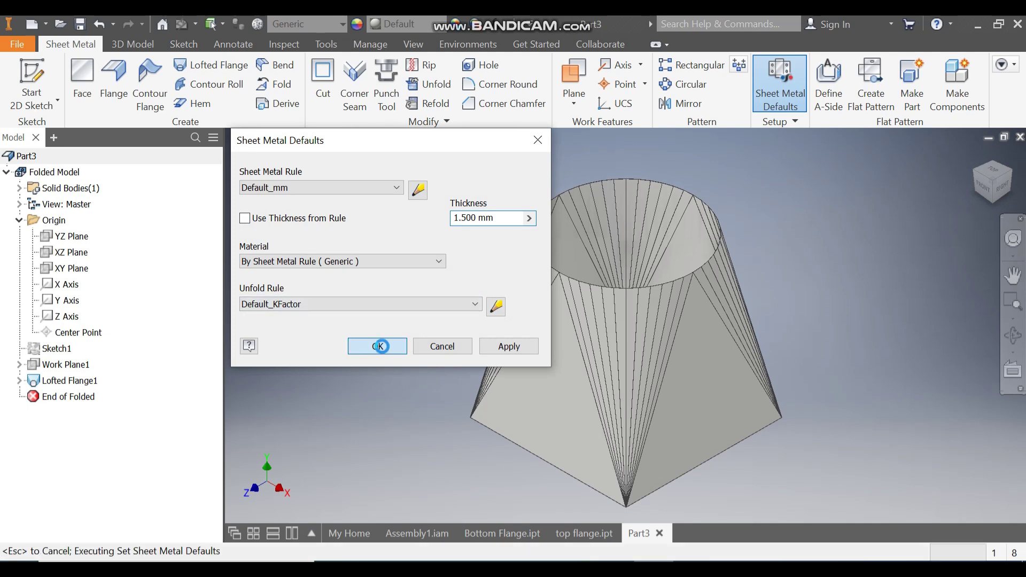
scroll(694, 246, up, 5)
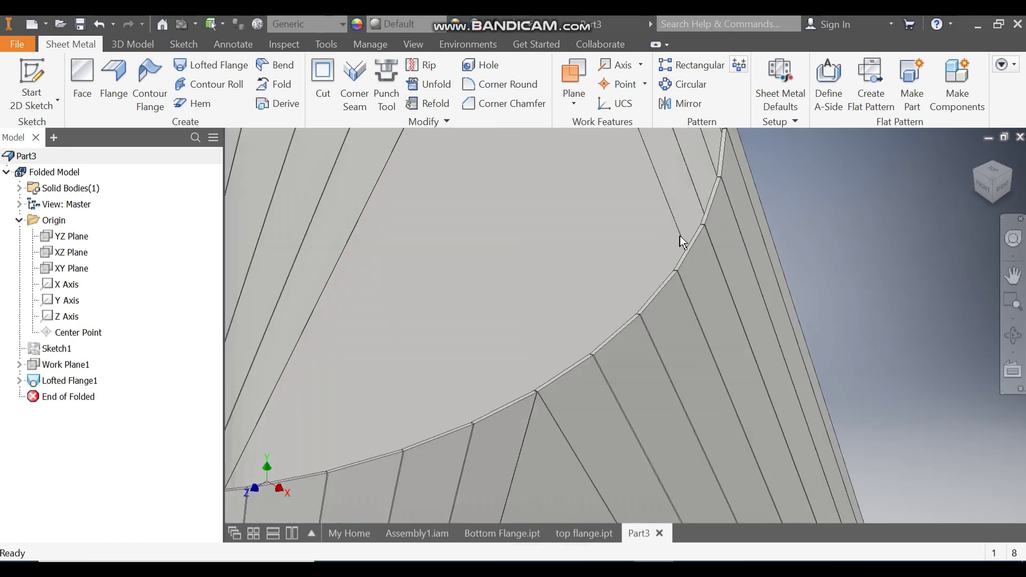
scroll(778, 223, down, 5)
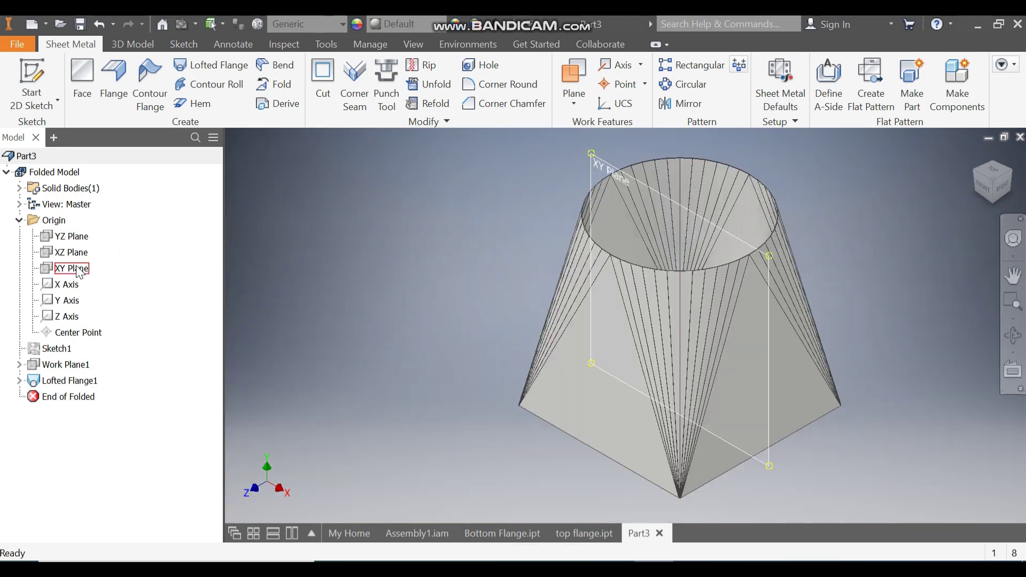
Start a sketch on the XY Plane and draw a two-point center rectangle about 588 mm wide enclosing the hopper body
click(700, 299)
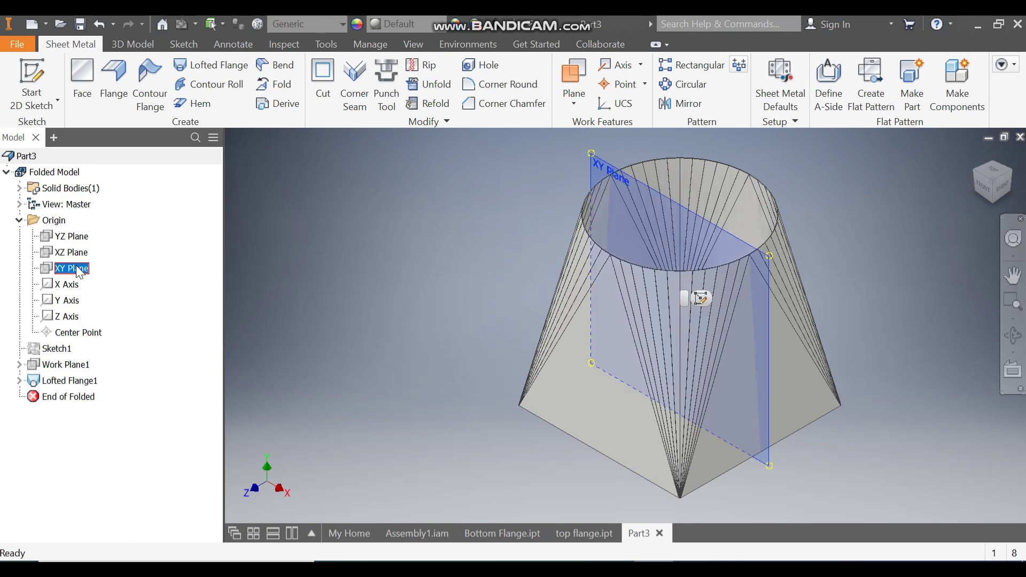
click(702, 298)
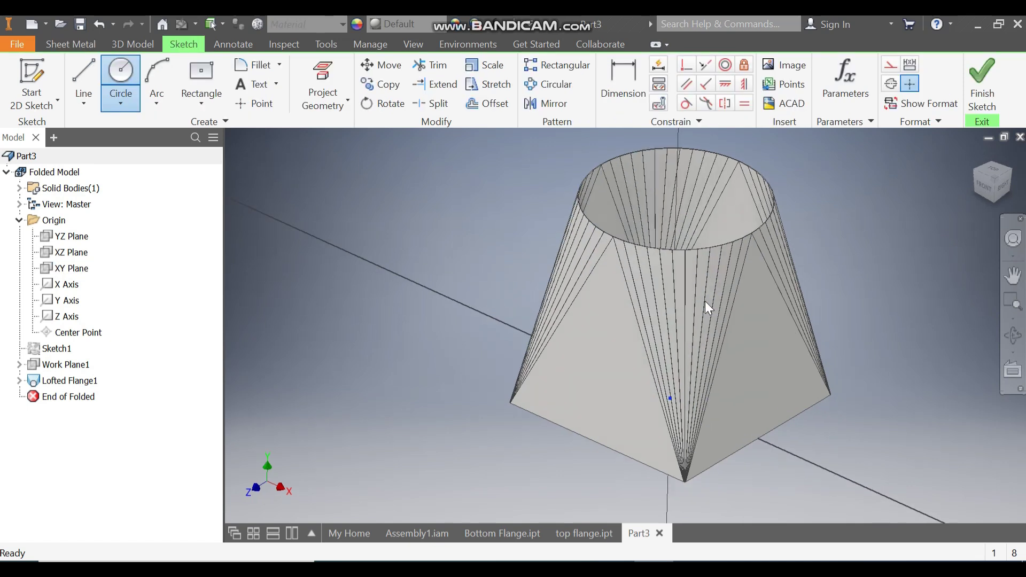
scroll(790, 288, up, 4)
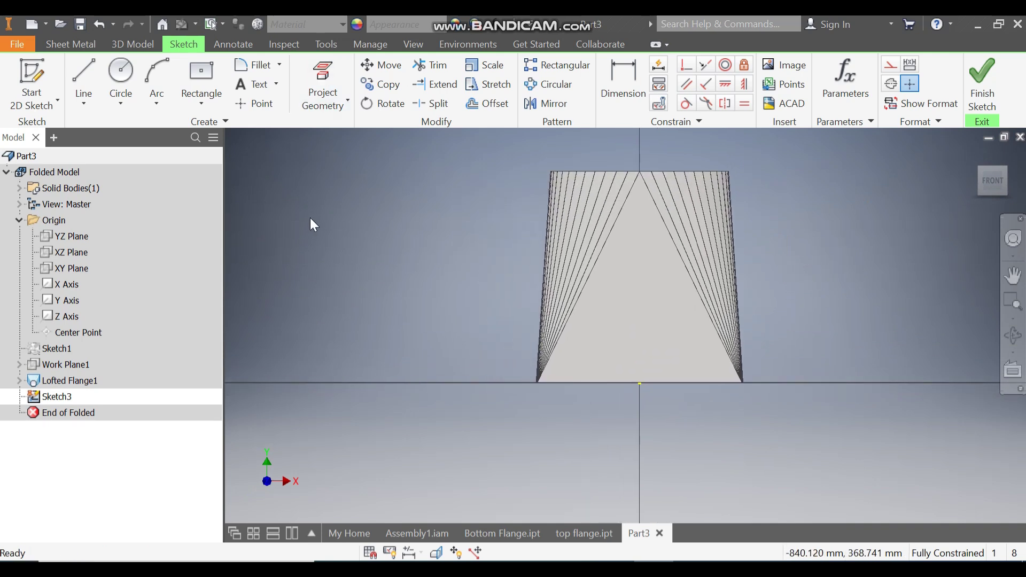
click(198, 96)
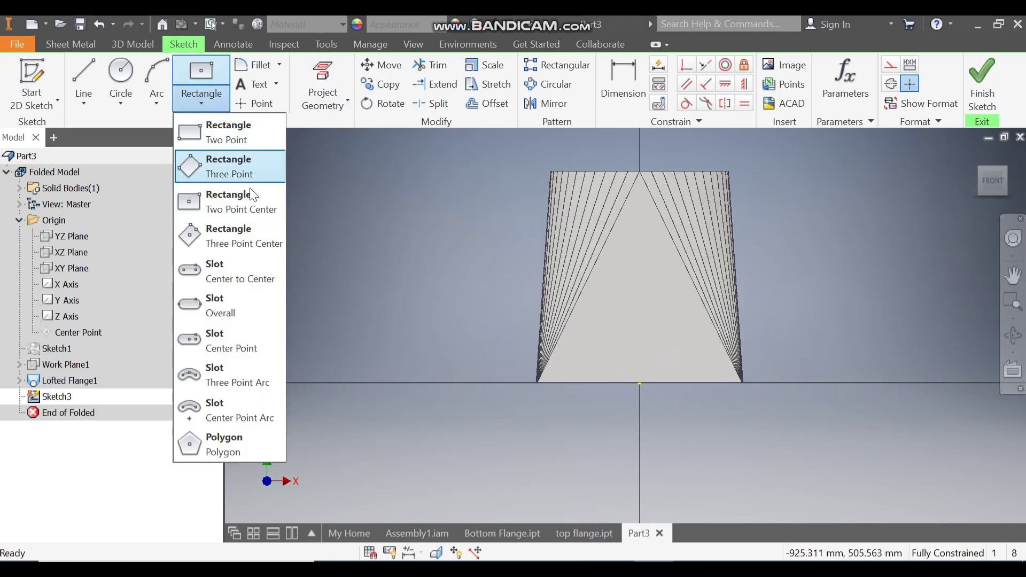
click(236, 200)
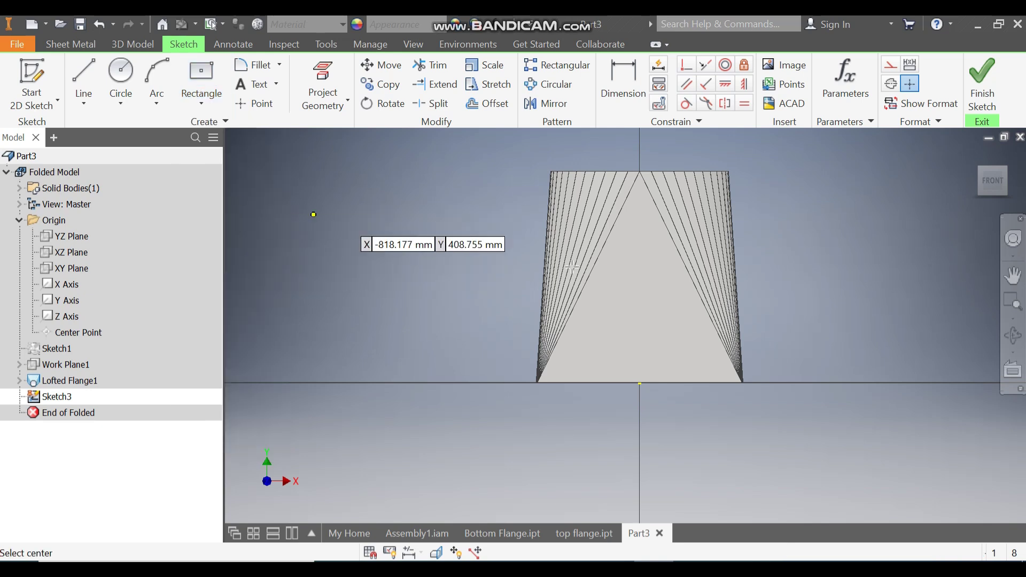
click(639, 276)
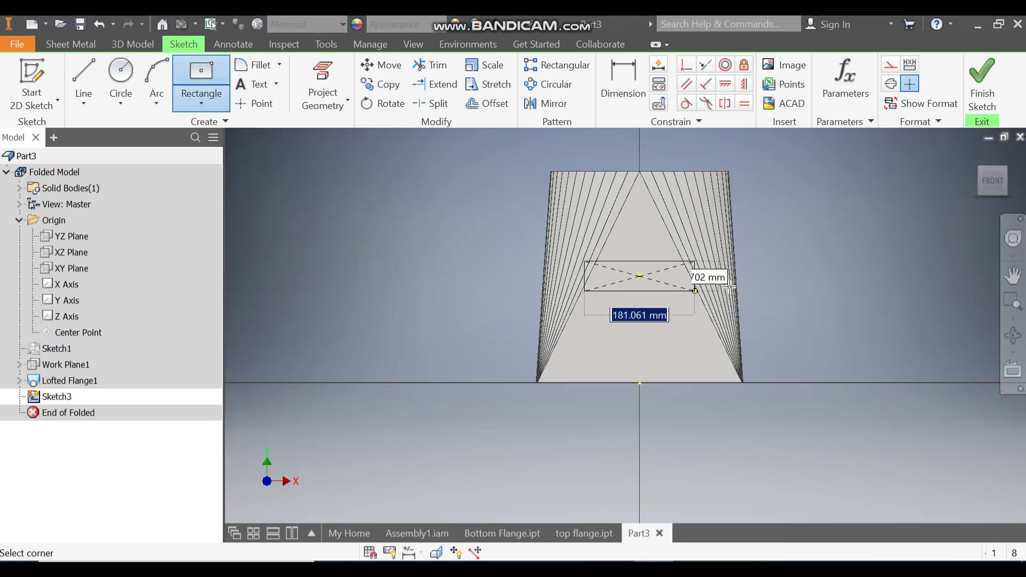
click(762, 151)
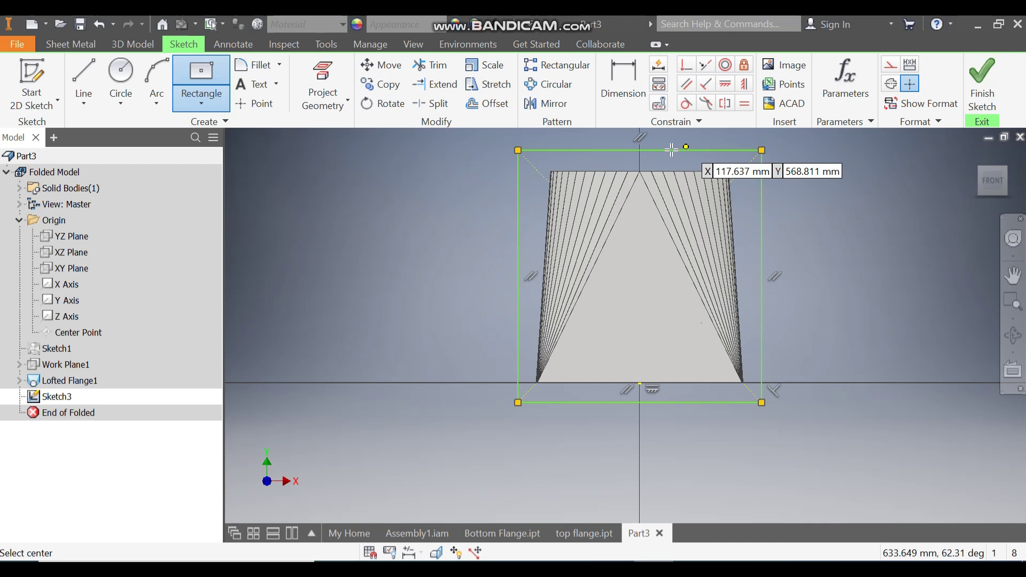
Dimension the rectangle's top edge 50 mm above the hopper body's top edge and set the rectangle's width to 600 mm
click(632, 82)
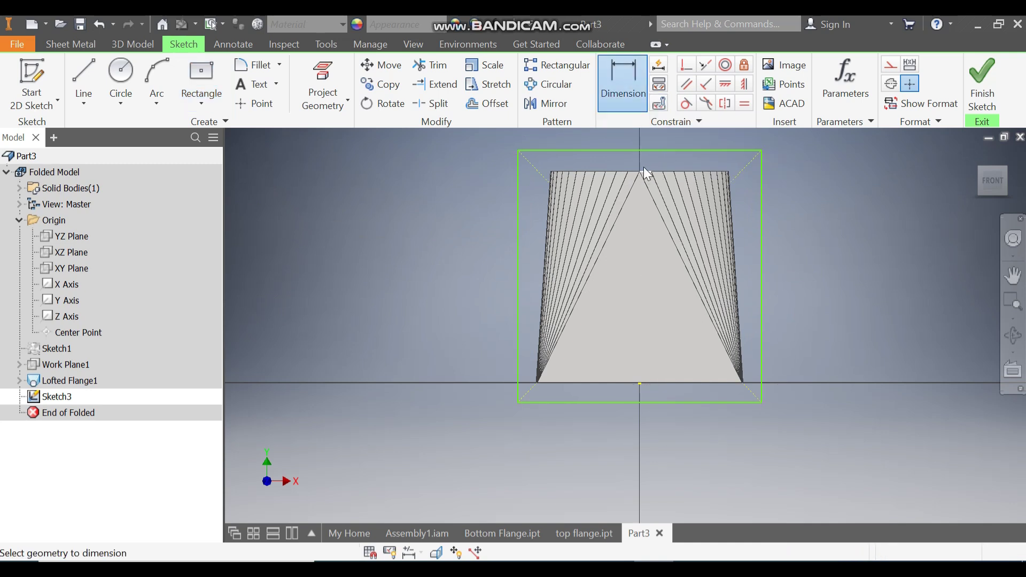
click(650, 150)
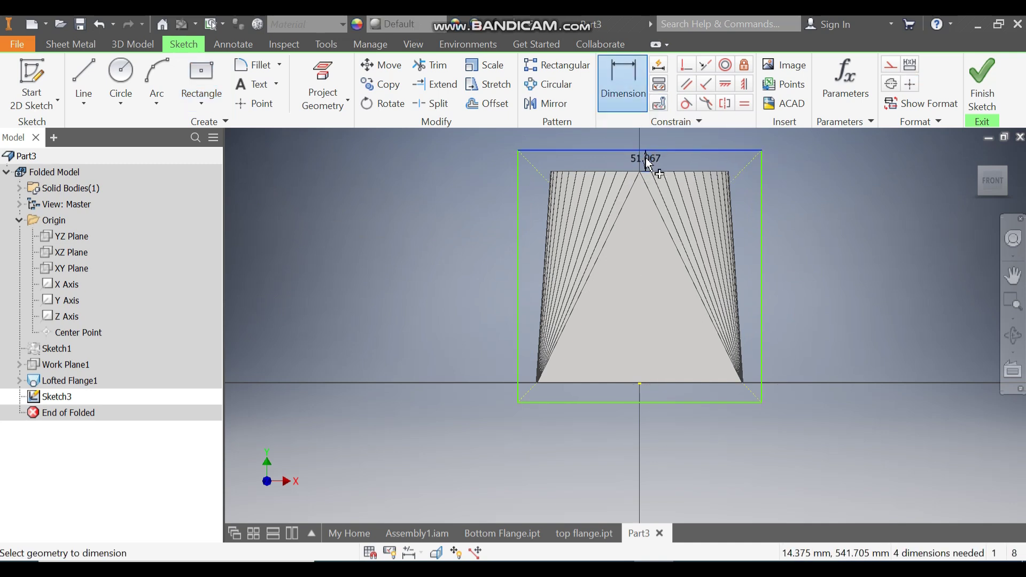
click(646, 159)
text(50)
key(Return)
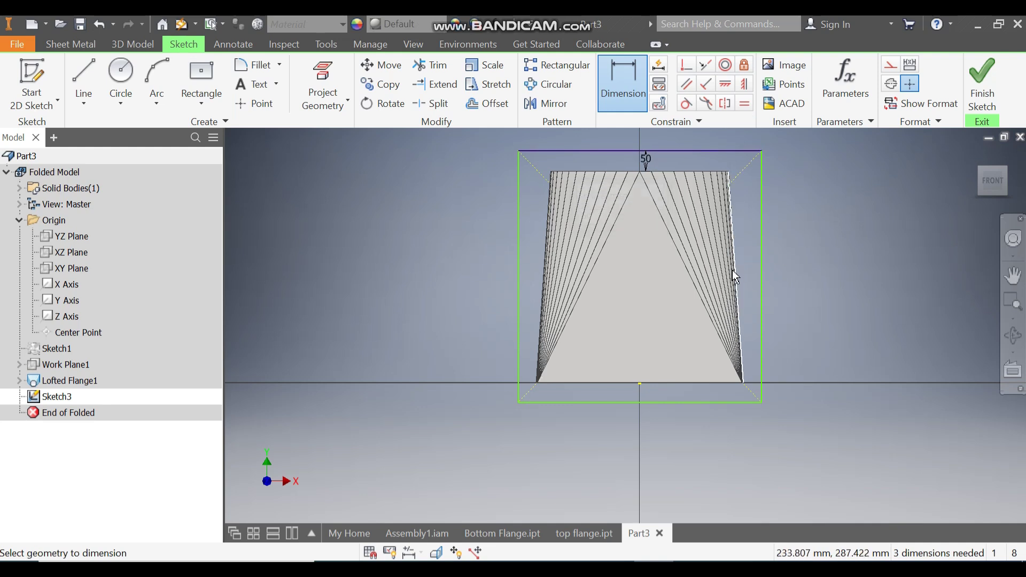
click(601, 150)
click(624, 141)
text(600)
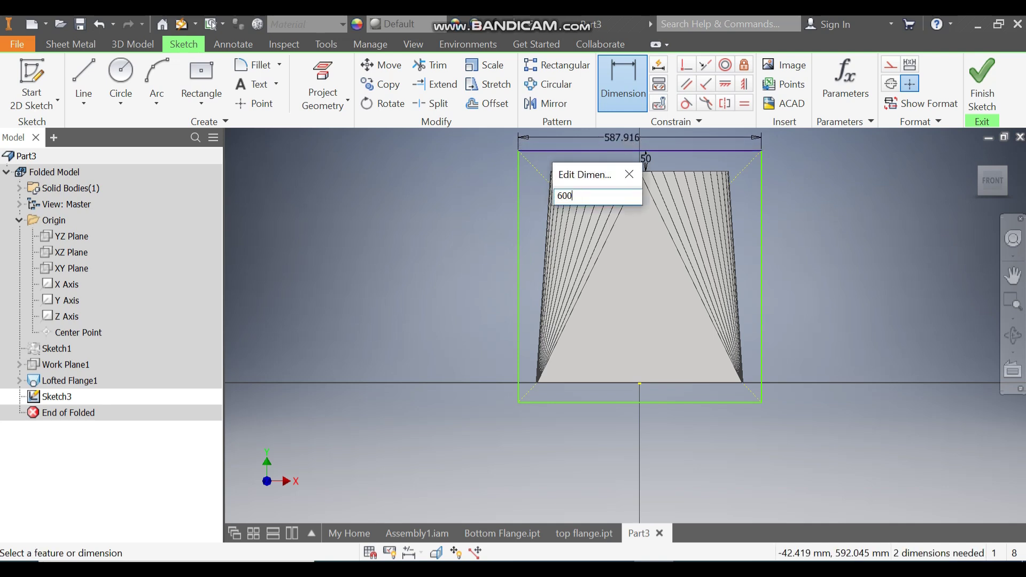
key(Return)
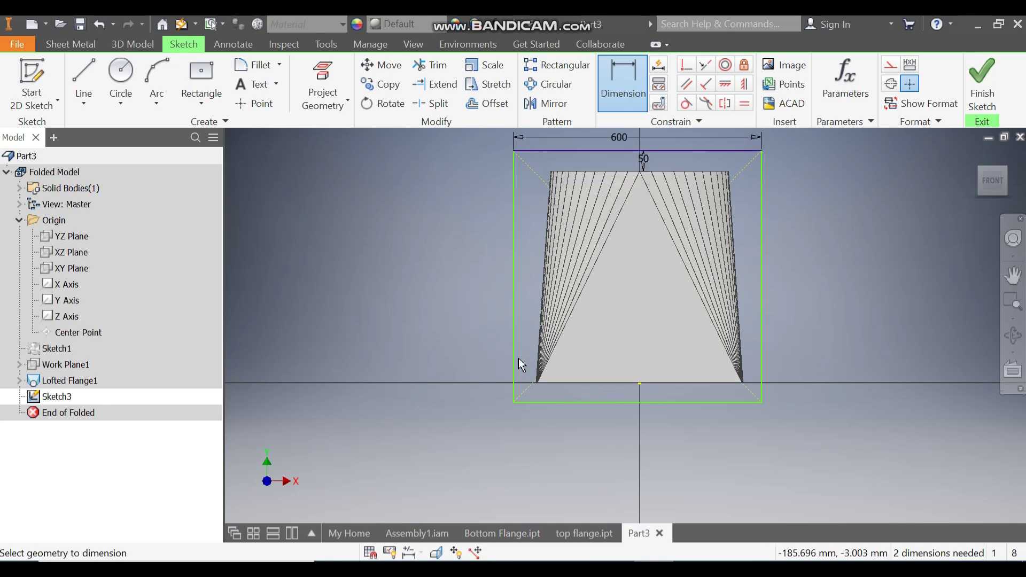
Apply a vertical constraint between the midpoint of the rectangle's bottom edge and the sketch origin
click(744, 84)
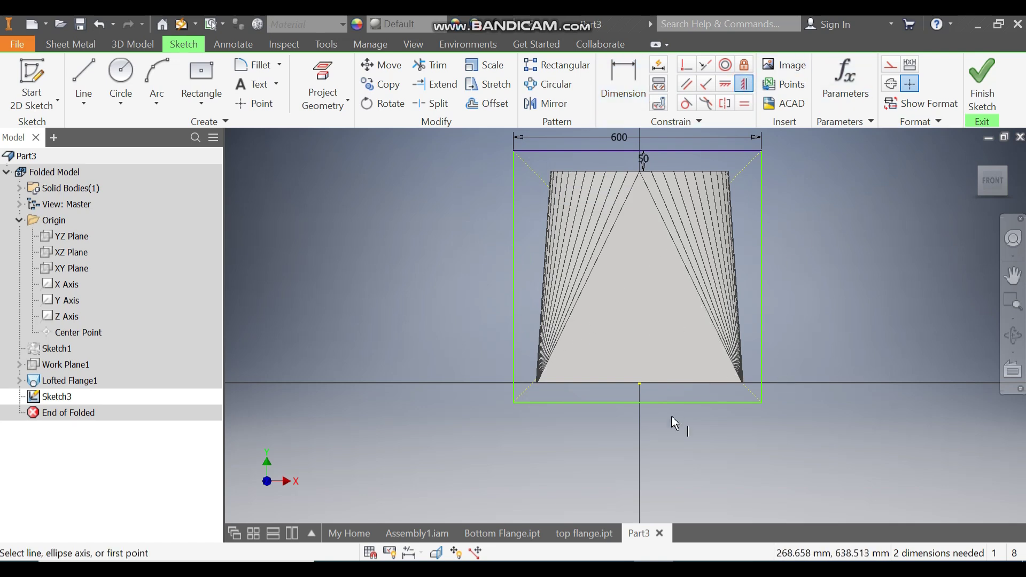
click(639, 402)
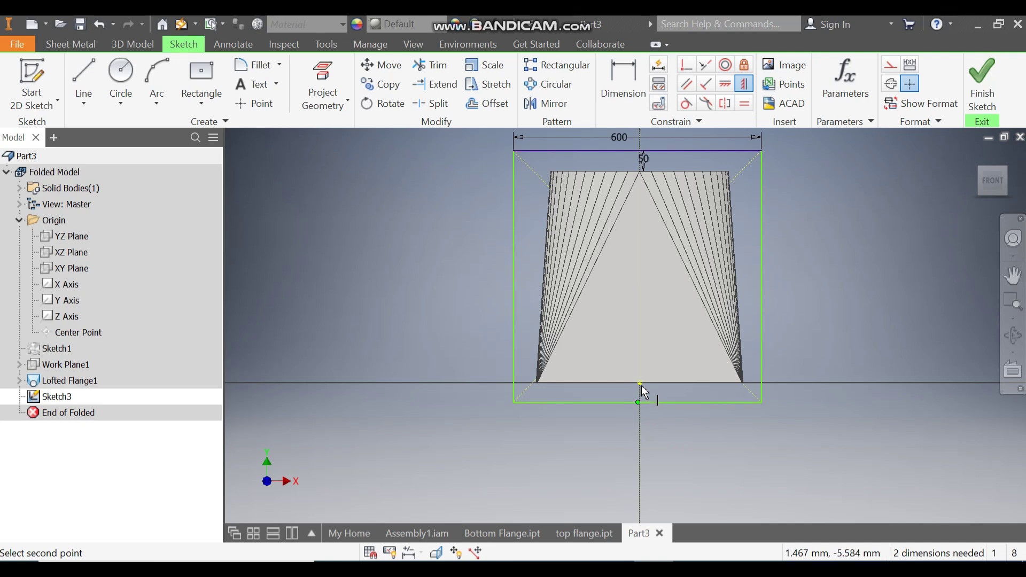
click(641, 384)
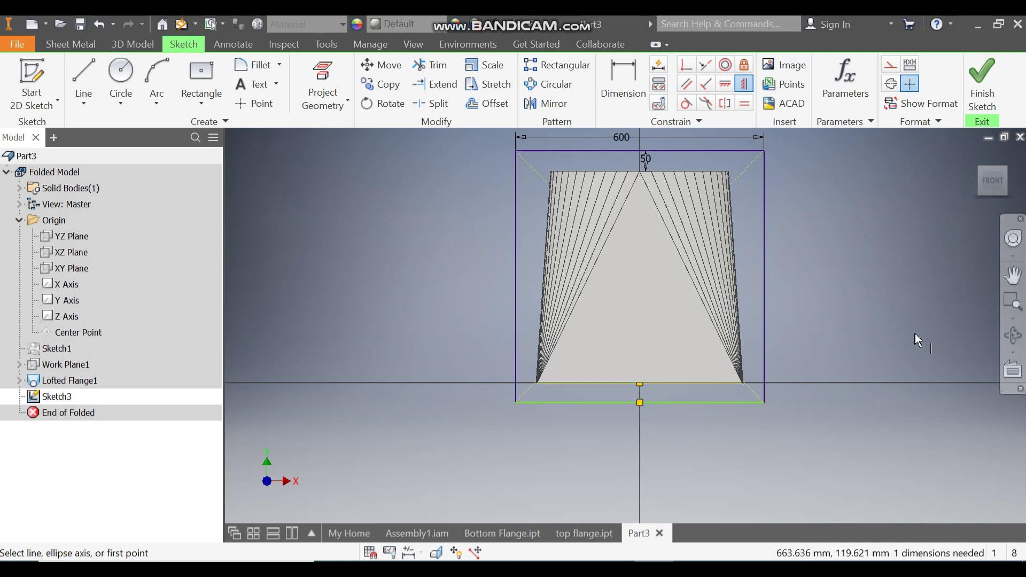
Dimension the rectangle's bottom edge 50 mm below the hopper body's bottom edge and finish the sketch
click(629, 79)
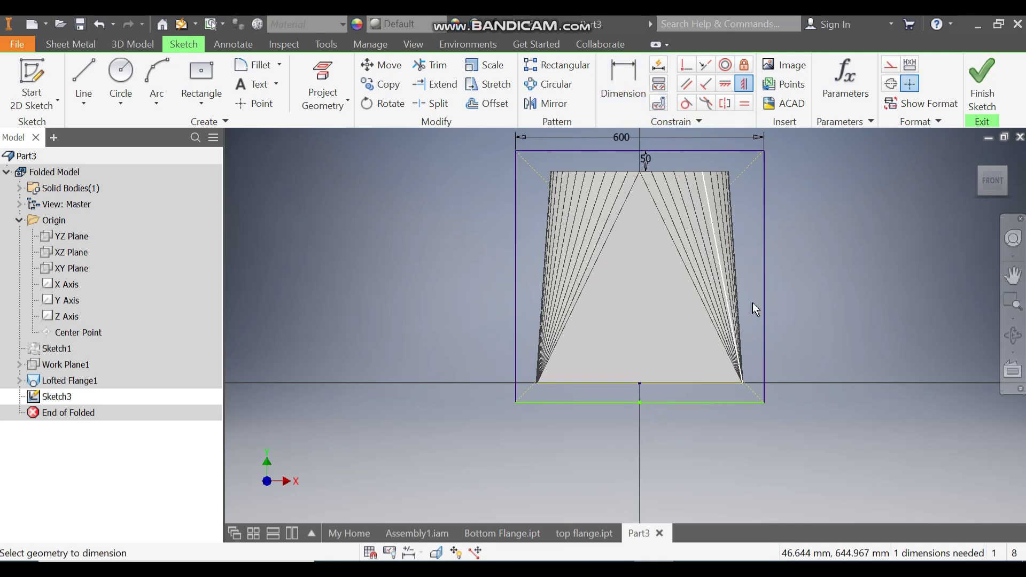
click(682, 384)
click(680, 402)
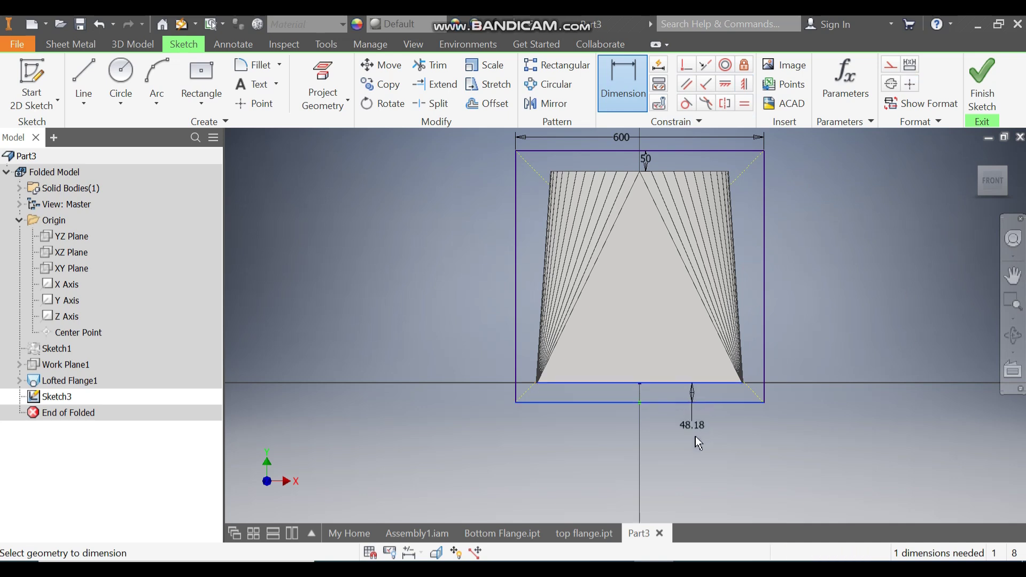
click(698, 439)
text(50)
key(Return)
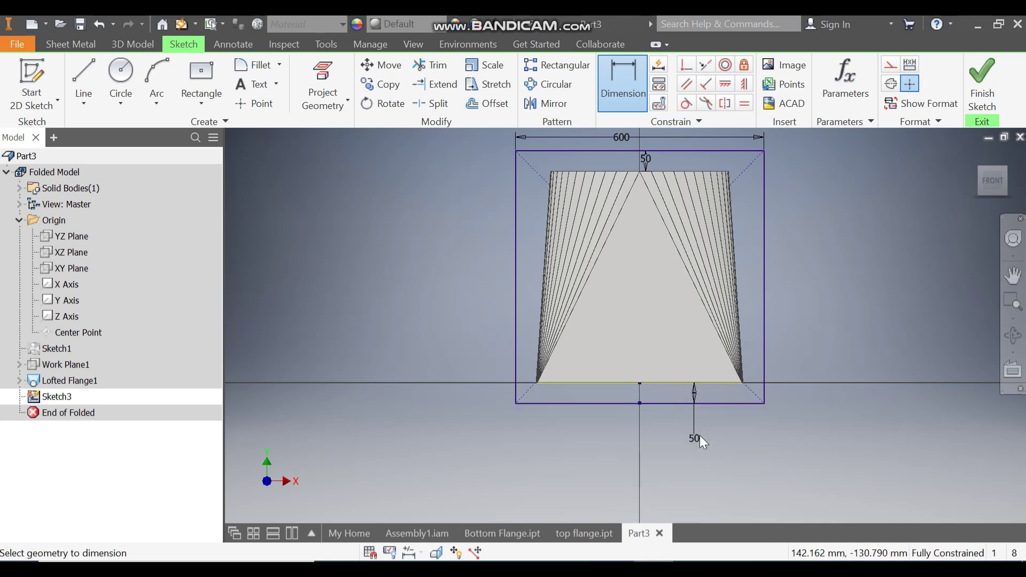
click(981, 86)
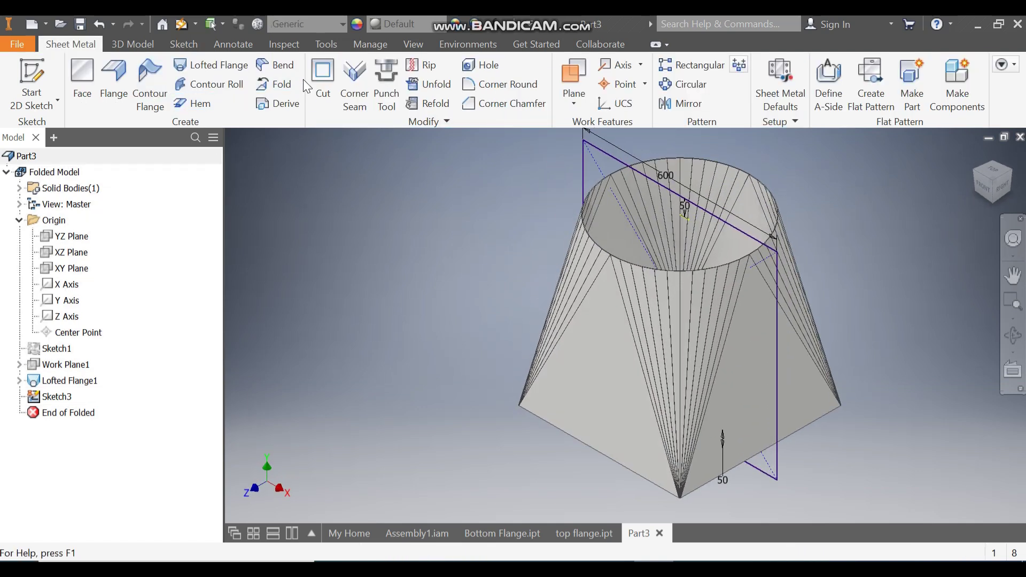
Cut away the front half of the hopper body using the rectangle profile with the extents set to All
click(323, 80)
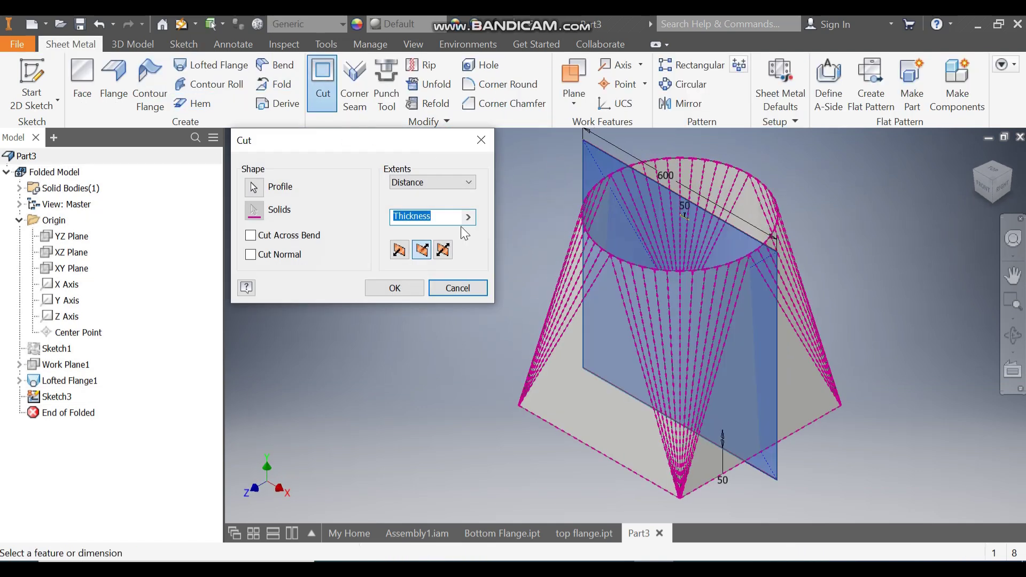
click(427, 182)
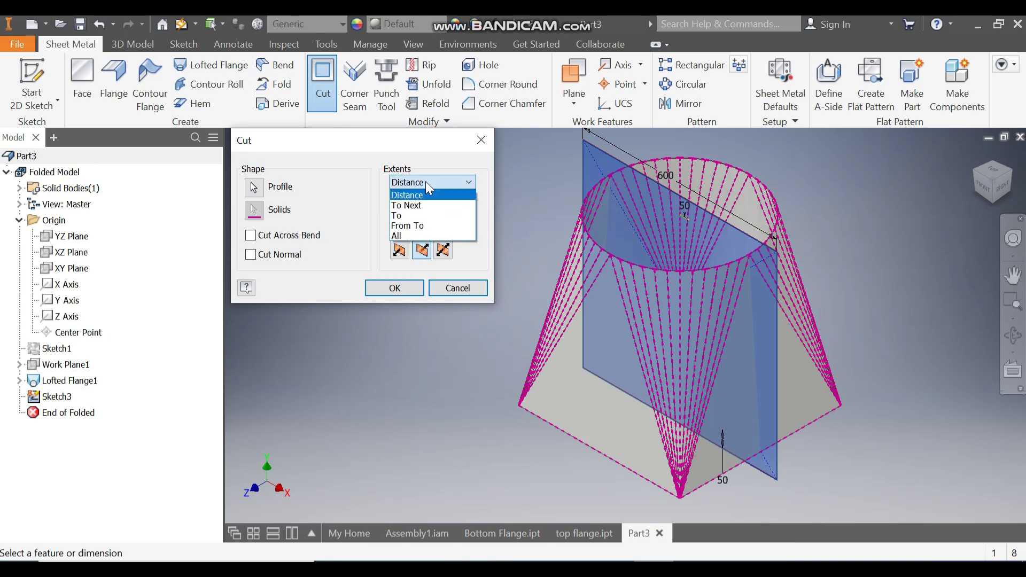
click(404, 235)
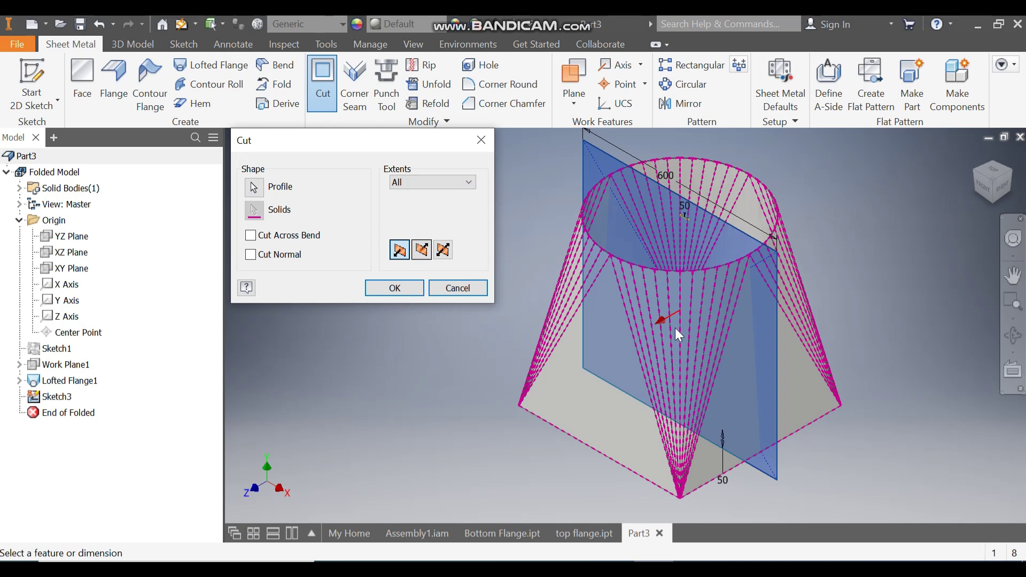
click(402, 290)
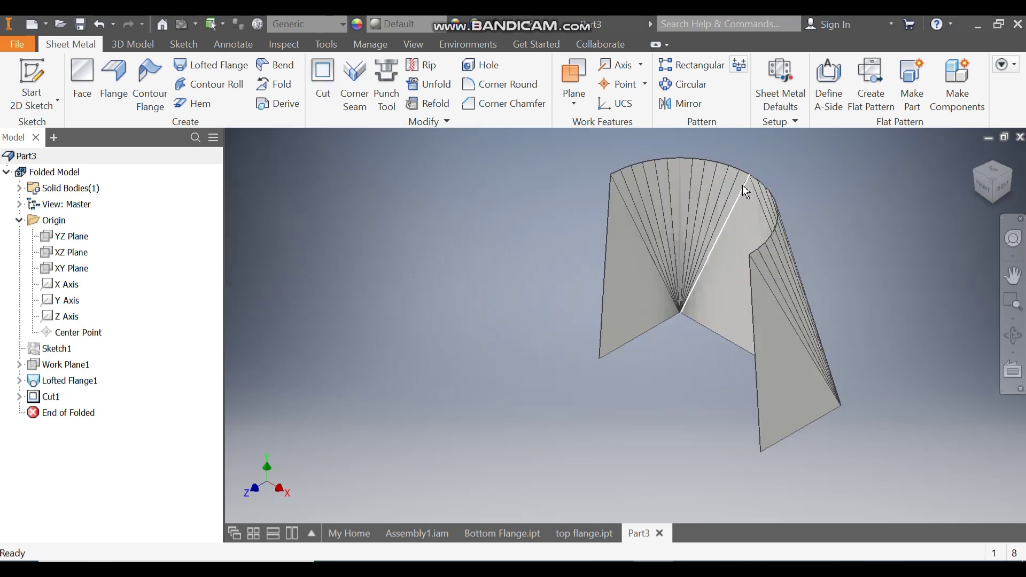
Examine the remaining half of the hopper body and the sheet thickness at its upper cut corner
mouse_move(769, 217)
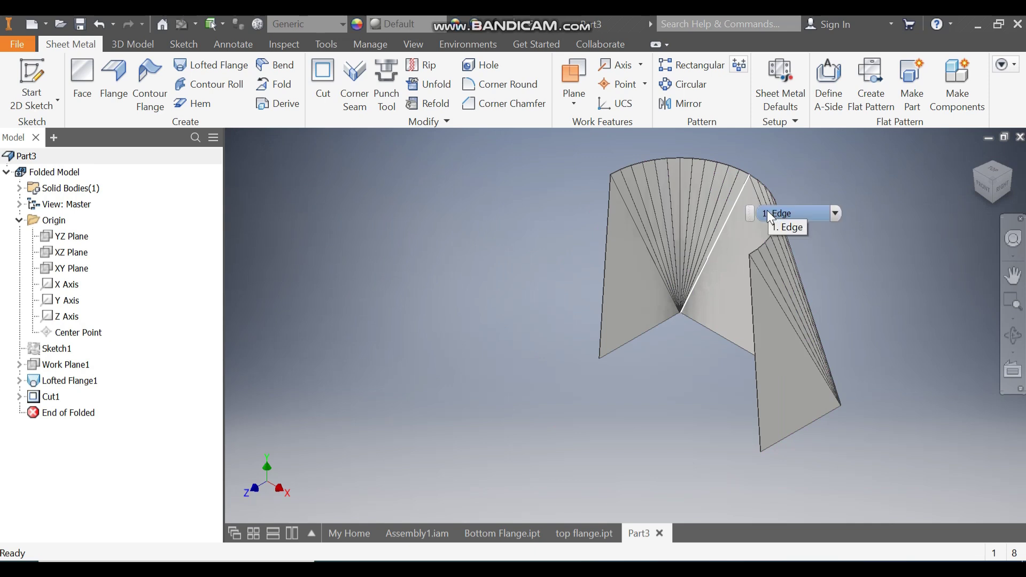
scroll(658, 214, up, 5)
scroll(573, 160, down, 4)
middle_drag(572, 161, 565, 229)
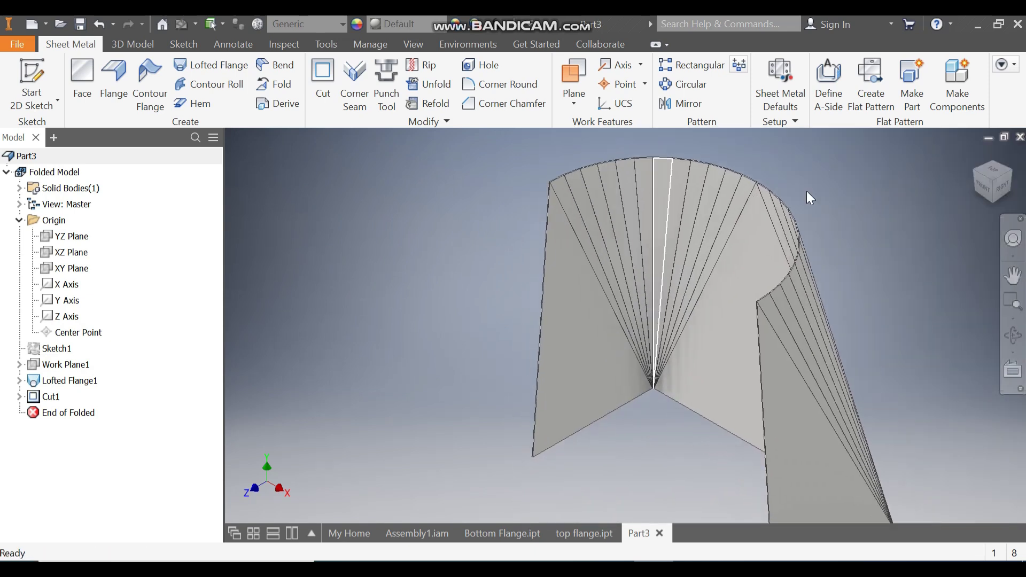
click(965, 170)
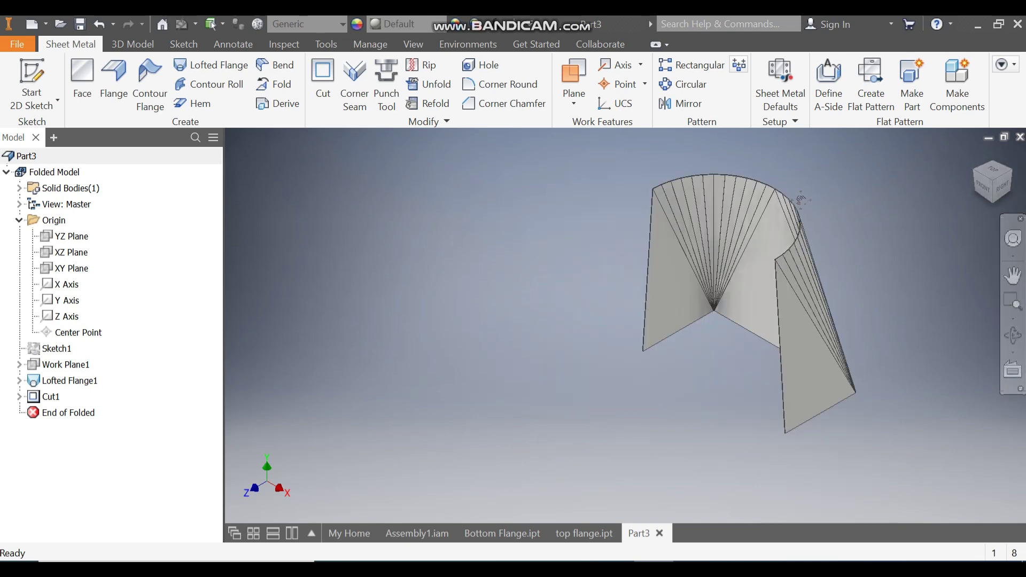
scroll(595, 184, up, 5)
scroll(595, 184, up, 4)
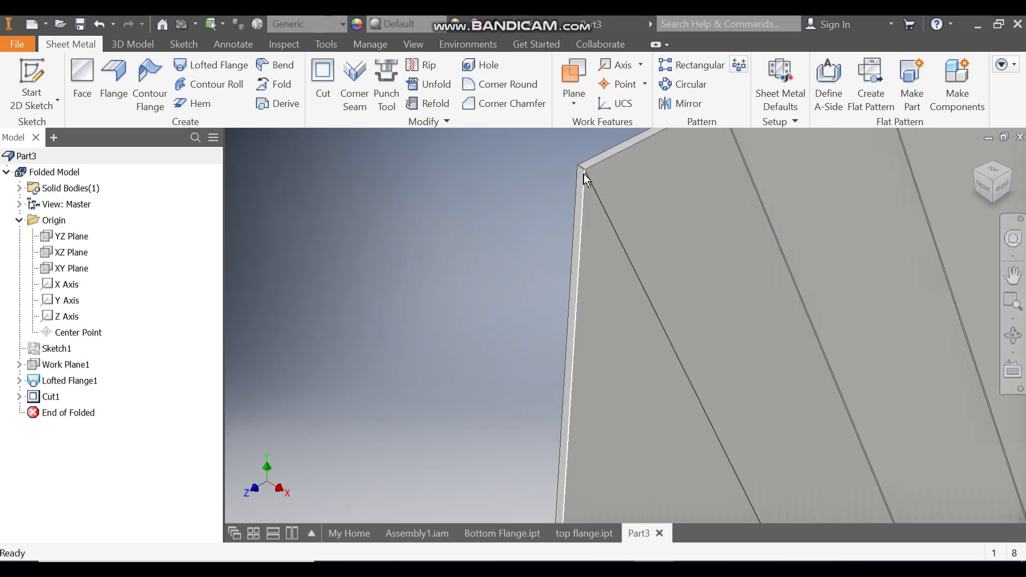
scroll(570, 194, down, 6)
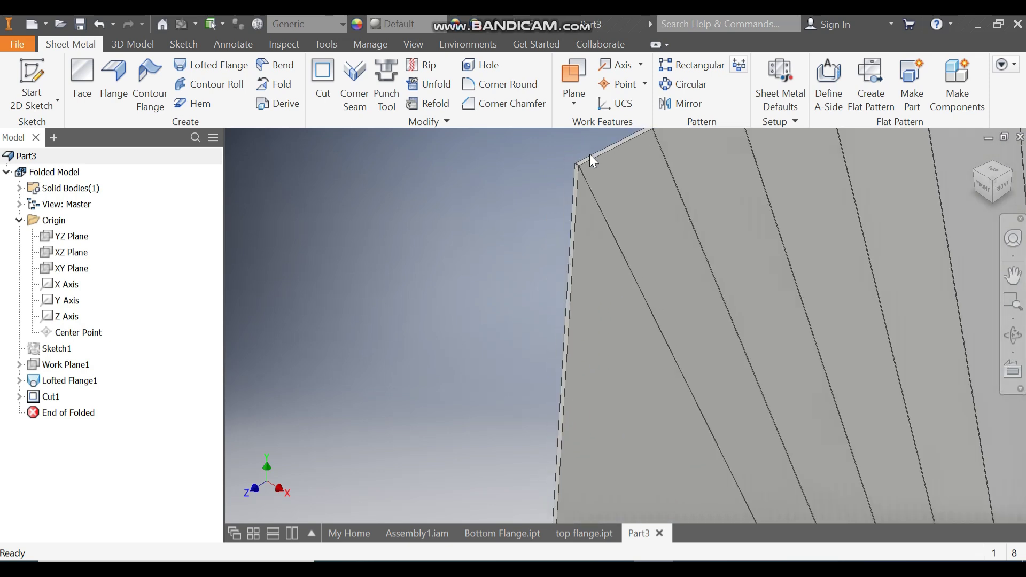
middle_drag(689, 249, 665, 210)
scroll(665, 210, down, 2)
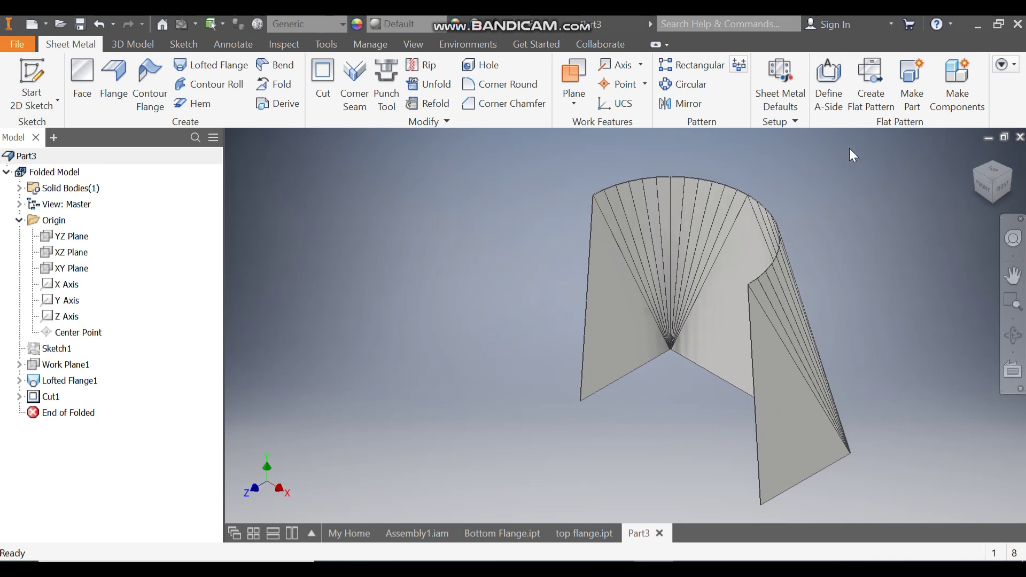
Create the flat pattern of the half hopper body and return to the folded part
click(871, 81)
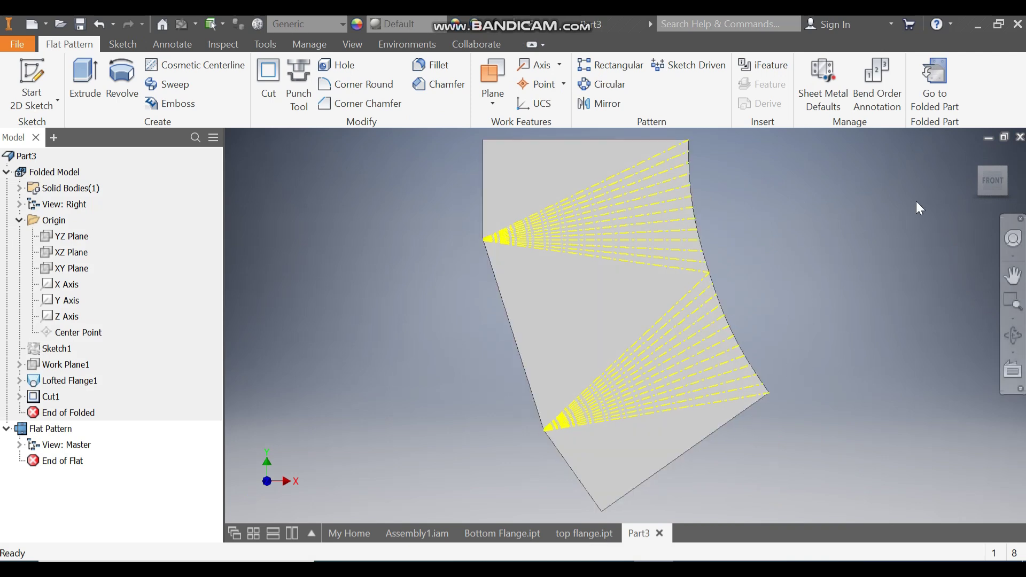
click(936, 84)
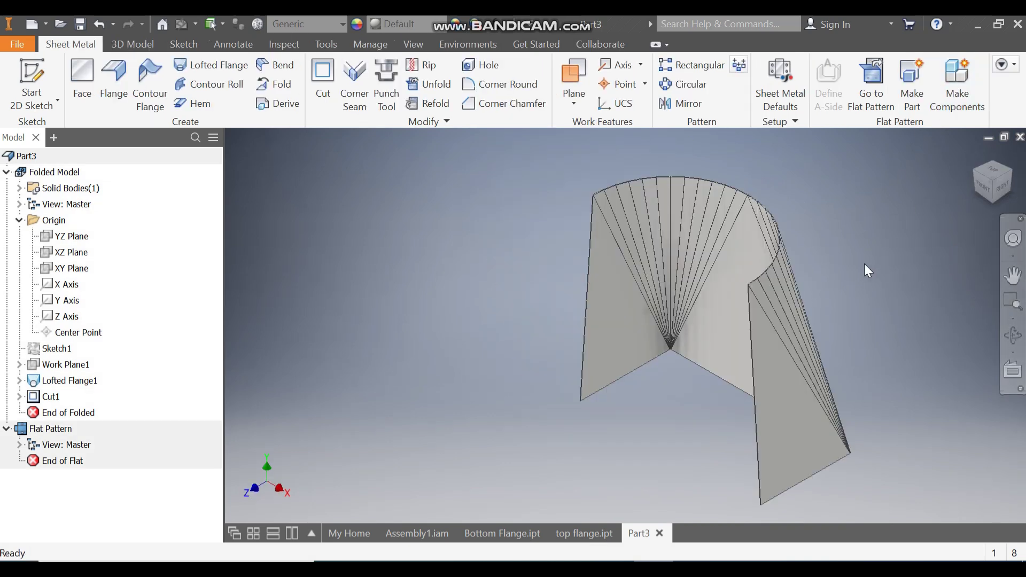
Save the half hopper part as HOPPER in New folder, alongside the two flange parts
click(80, 25)
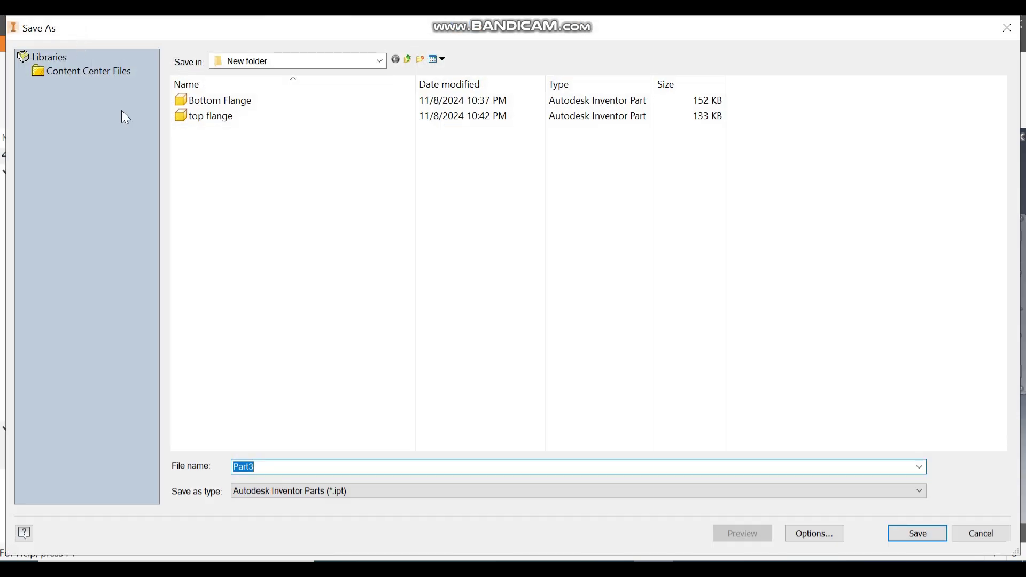
text(fl)
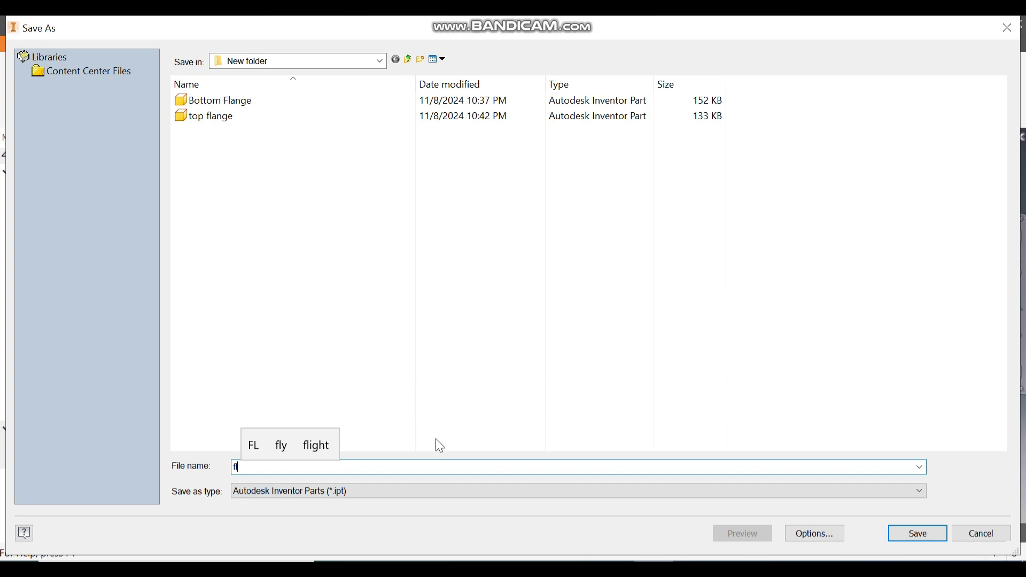
key(BackSpace)
key(BackSpace)
text(HOPPER)
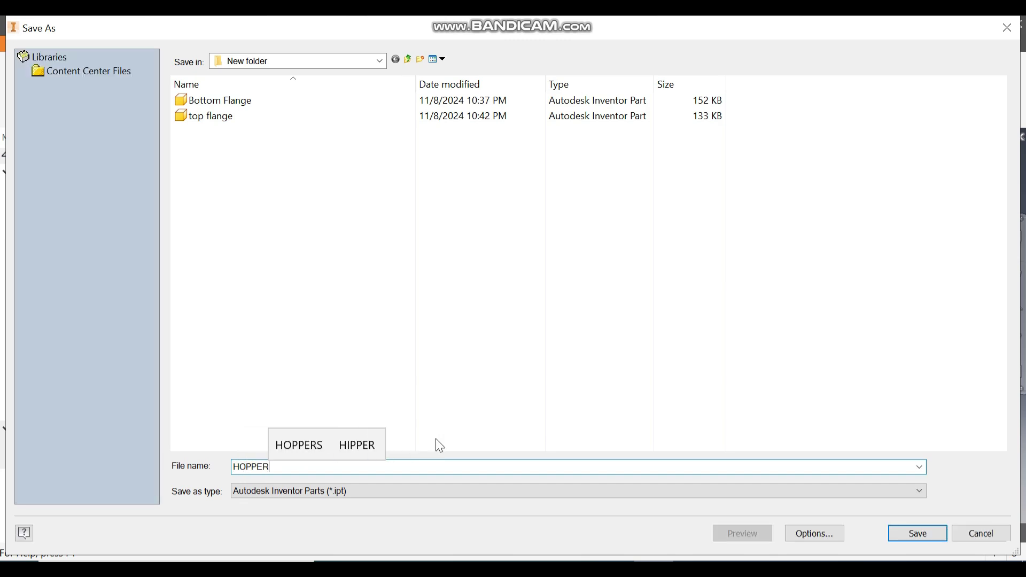
key(Return)
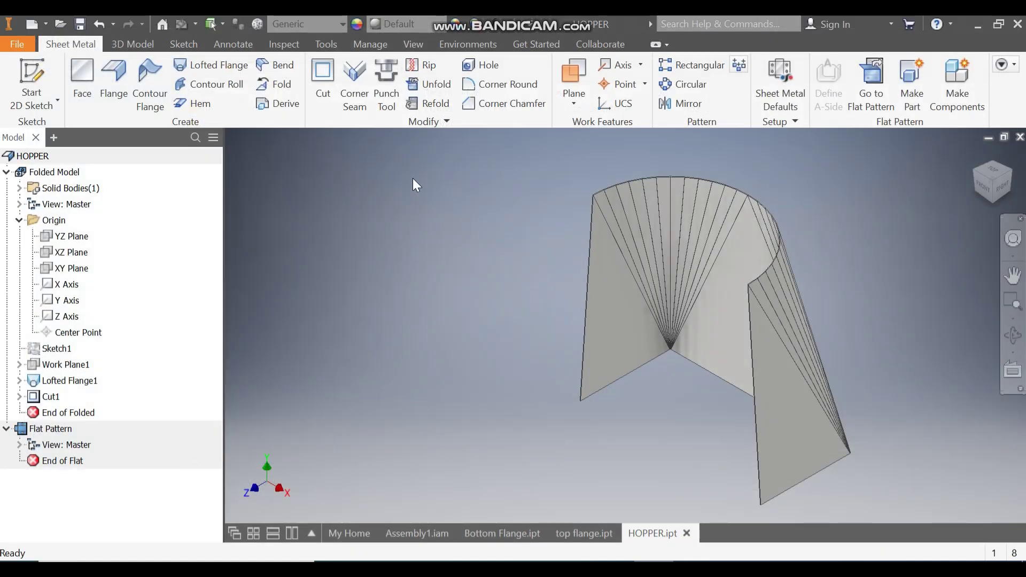
Create a new assembly from the metric Standard (mm).iam template
click(34, 26)
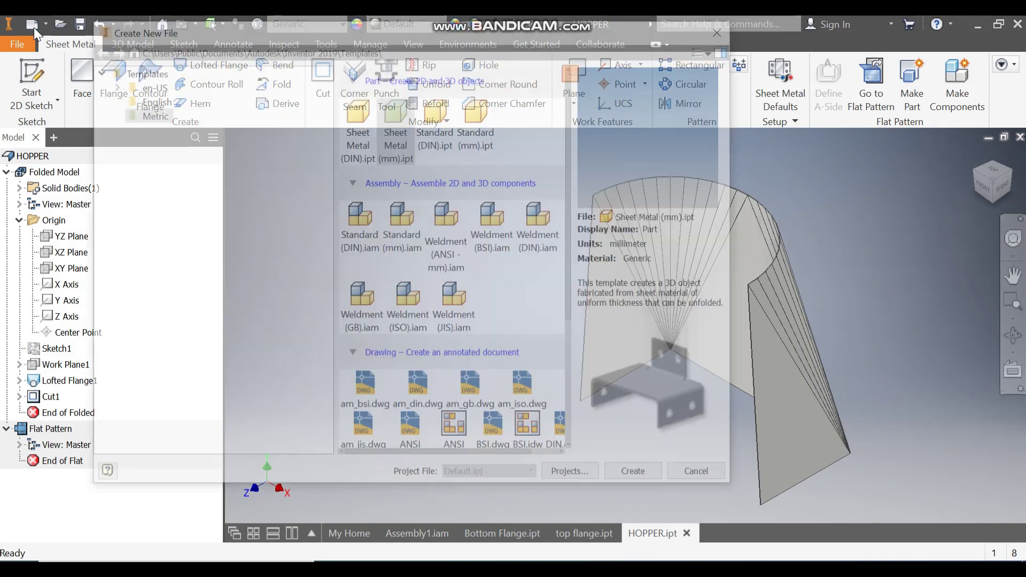
click(400, 223)
click(638, 477)
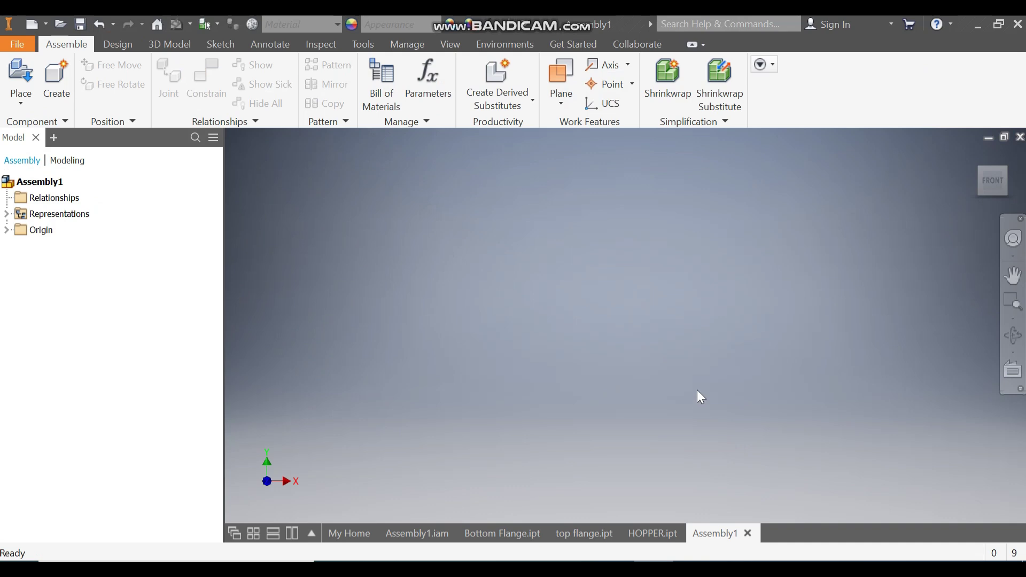
Place one instance of the Bottom Flange part from New folder into the assembly
click(15, 68)
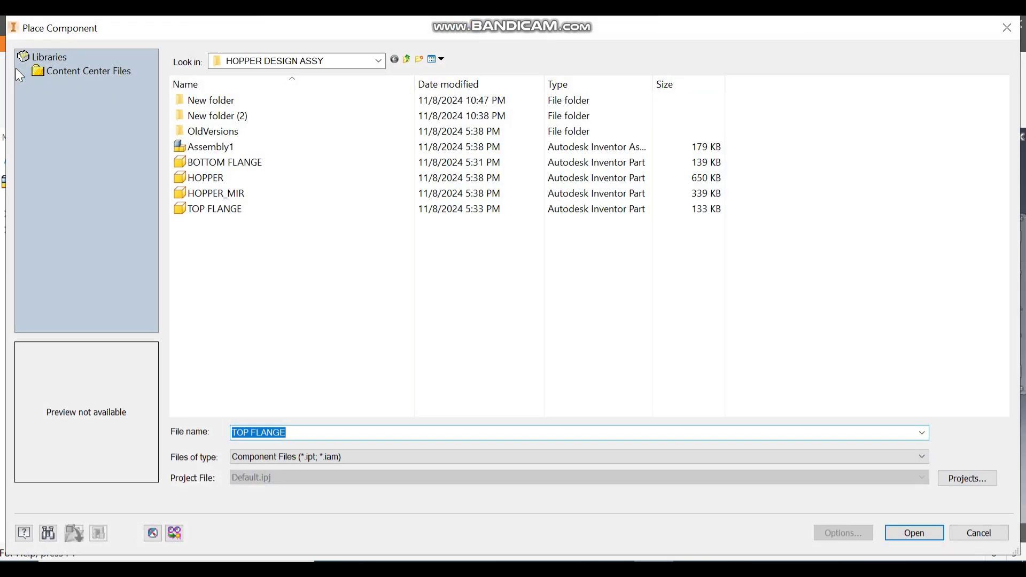
double_click(231, 101)
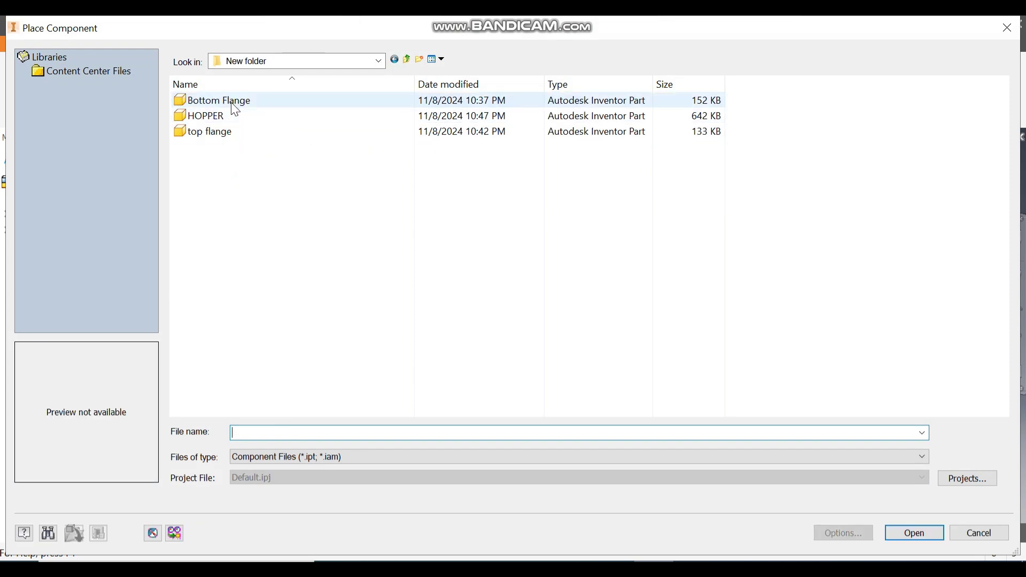
click(234, 105)
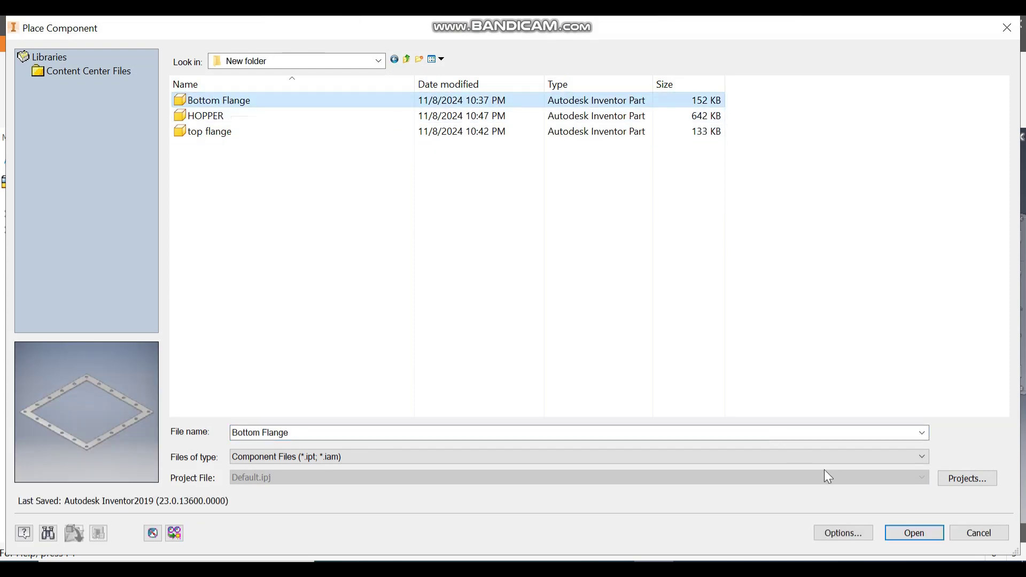
click(934, 539)
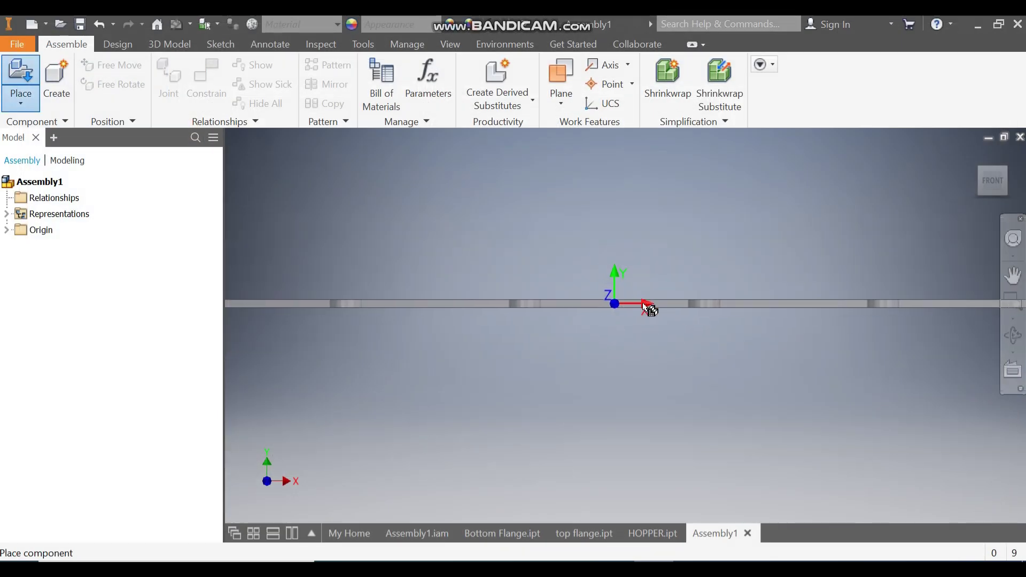
click(653, 345)
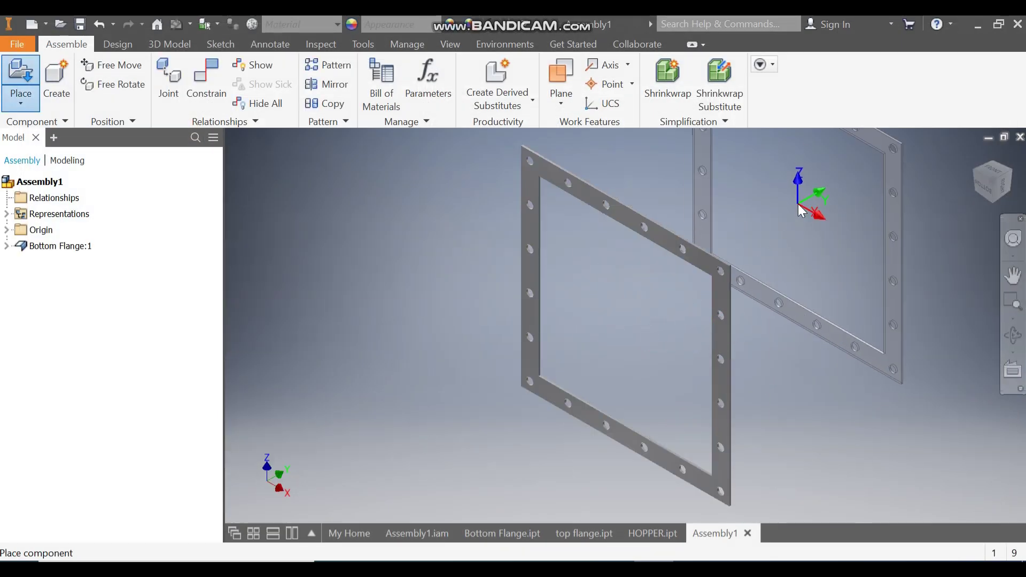
key(Escape)
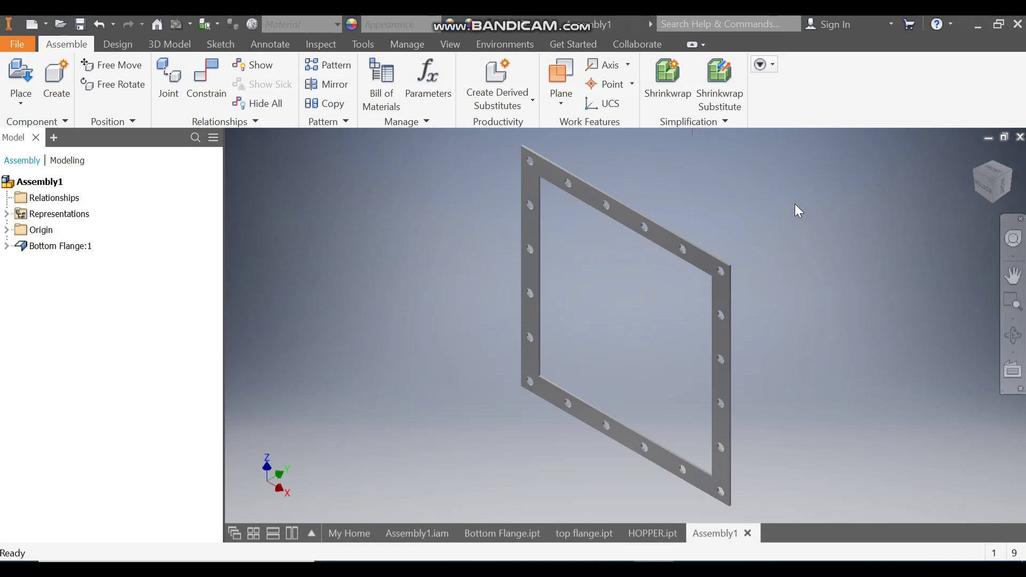
View the bottom flange lying flat in an isometric orientation with the Y axis pointing up
key(F4)
drag(744, 236, 652, 251)
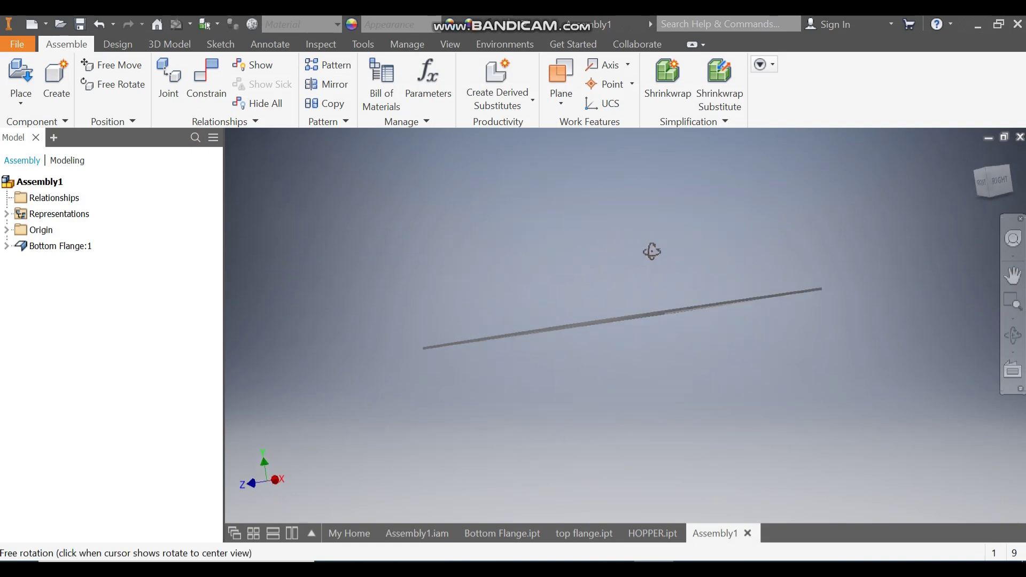
key(F6)
key(Escape)
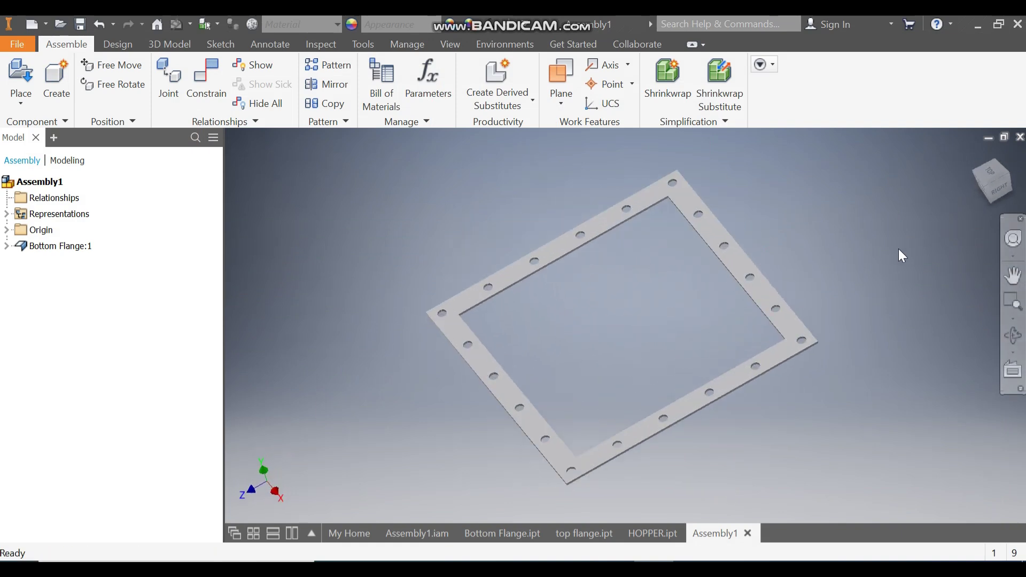
click(991, 192)
key(F2)
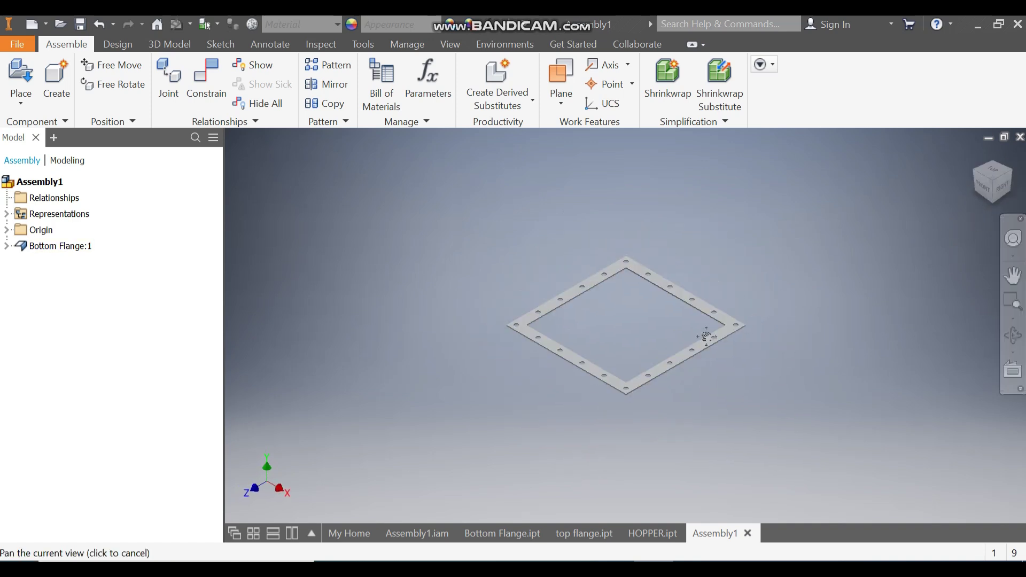
scroll(706, 337, up, 3)
scroll(561, 267, down, 2)
key(Escape)
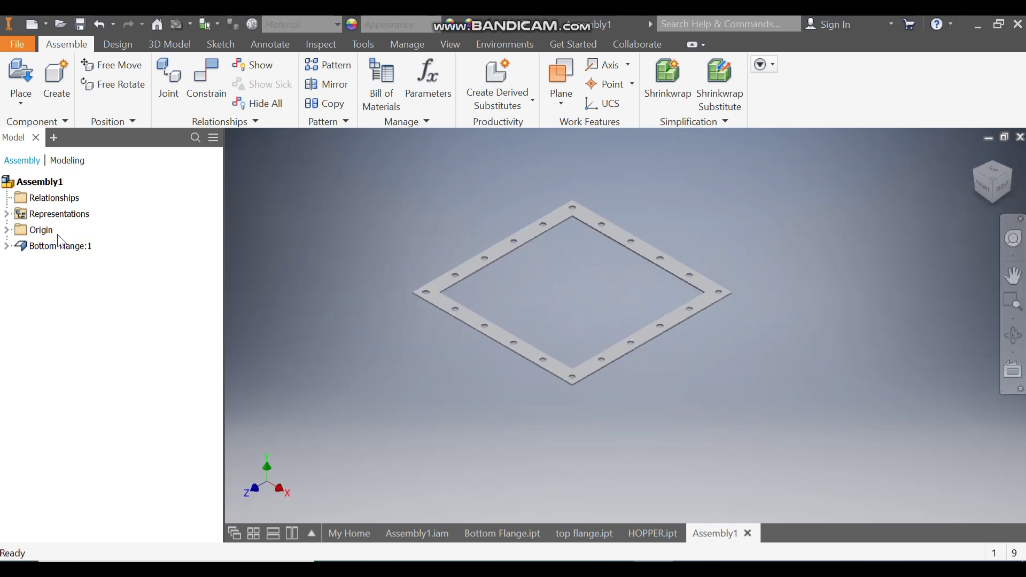
Mate the bottom flange's YZ and XZ origin planes to the matching assembly origin planes with 0 mm offset
click(6, 230)
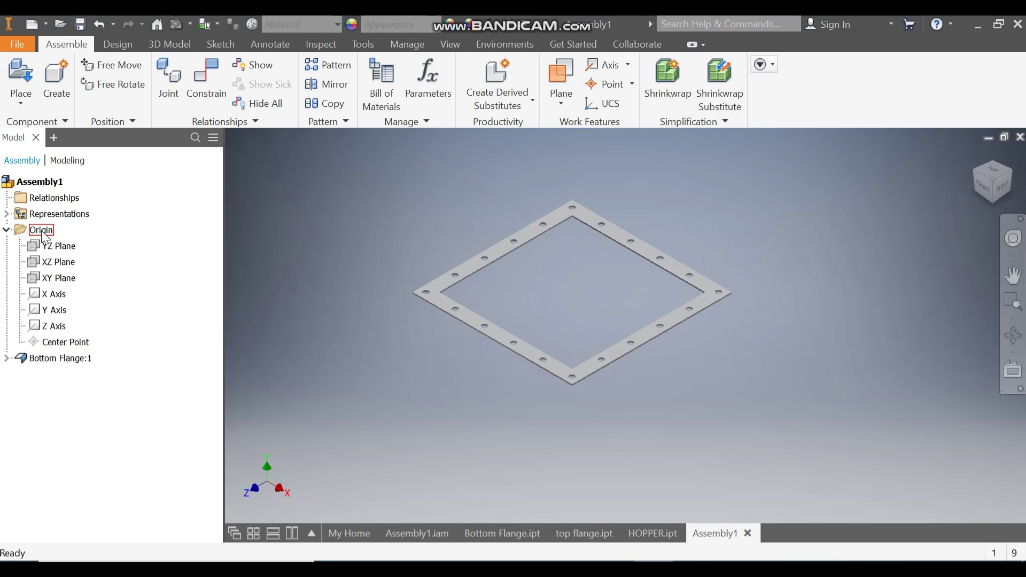
click(6, 358)
click(19, 374)
click(31, 390)
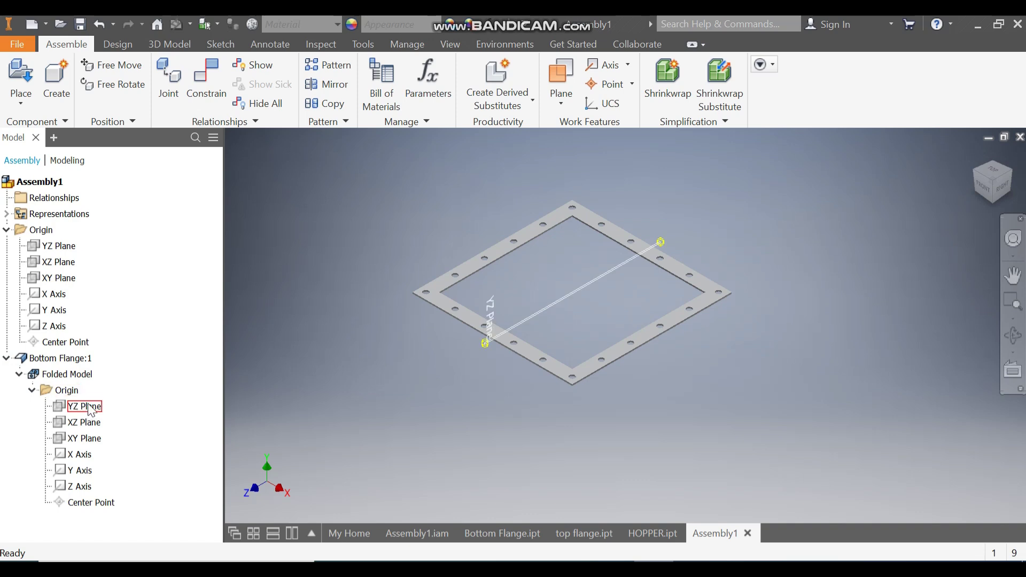
click(68, 251)
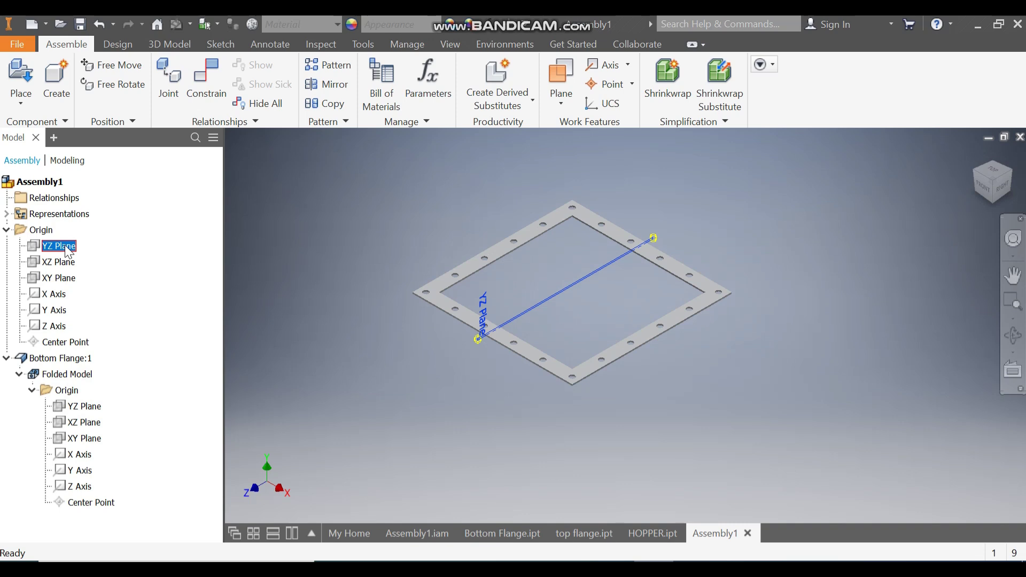
ctrl+click(80, 407)
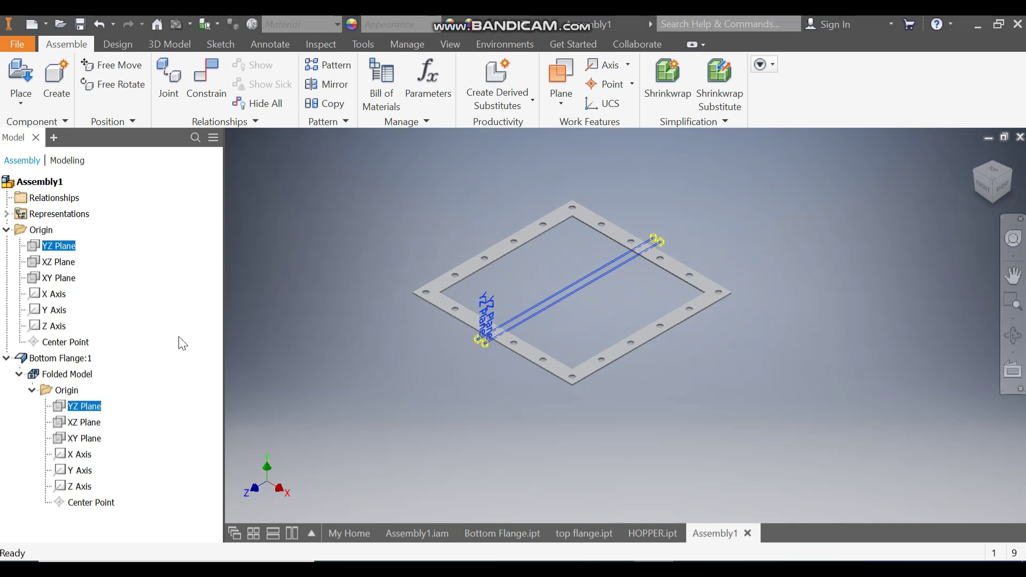
click(207, 101)
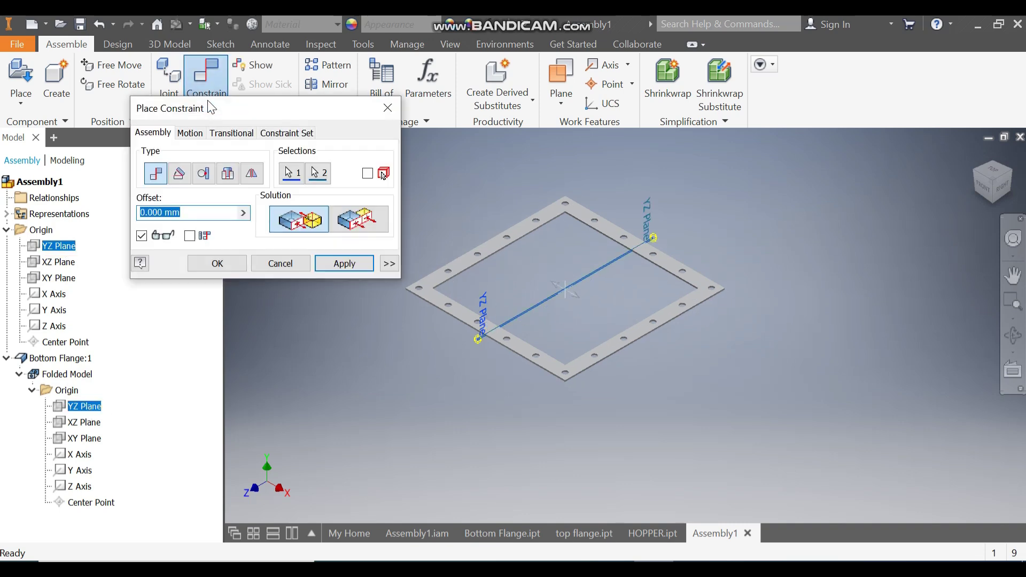
click(344, 263)
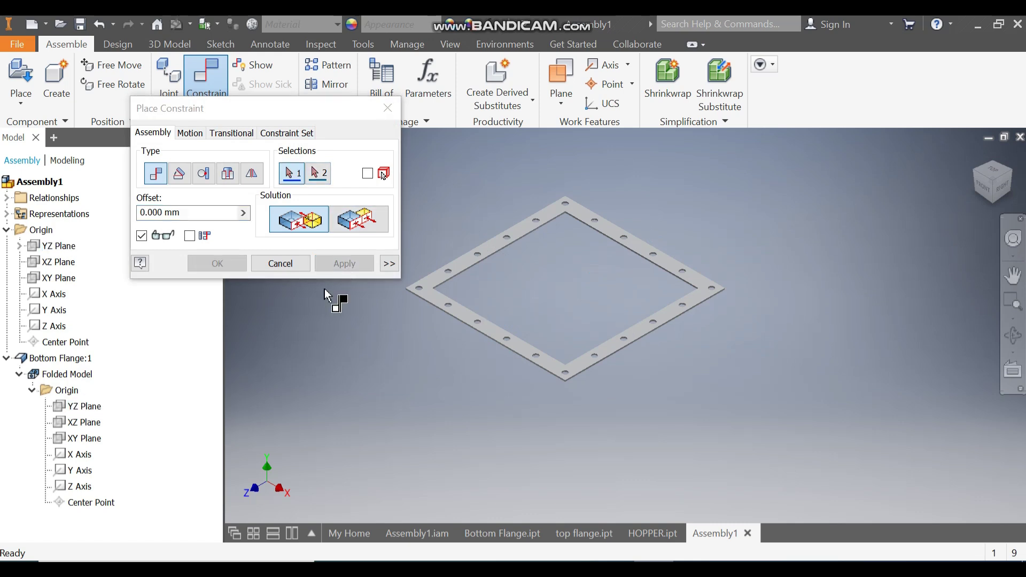
click(83, 423)
click(355, 264)
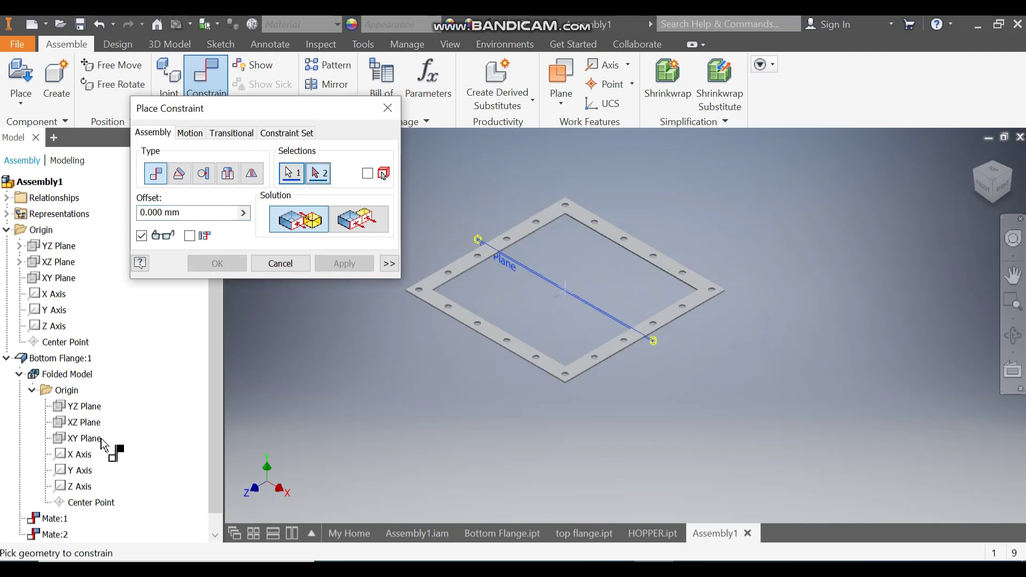
Constrain the bottom flange's XY plane to the assembly's XY plane with the Flush solution and 0 mm offset, and check that the flange is fixed
click(92, 439)
click(348, 269)
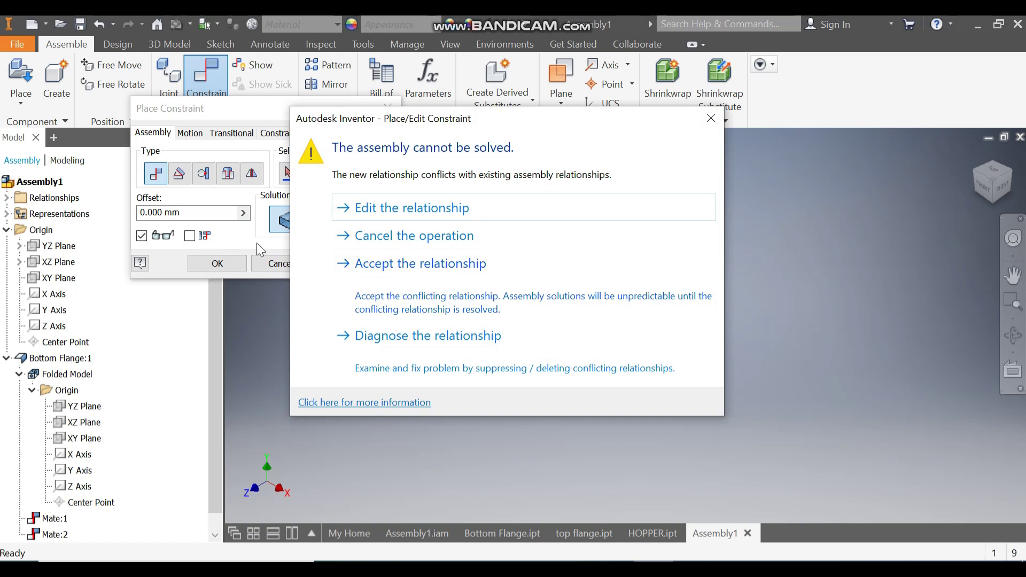
click(417, 210)
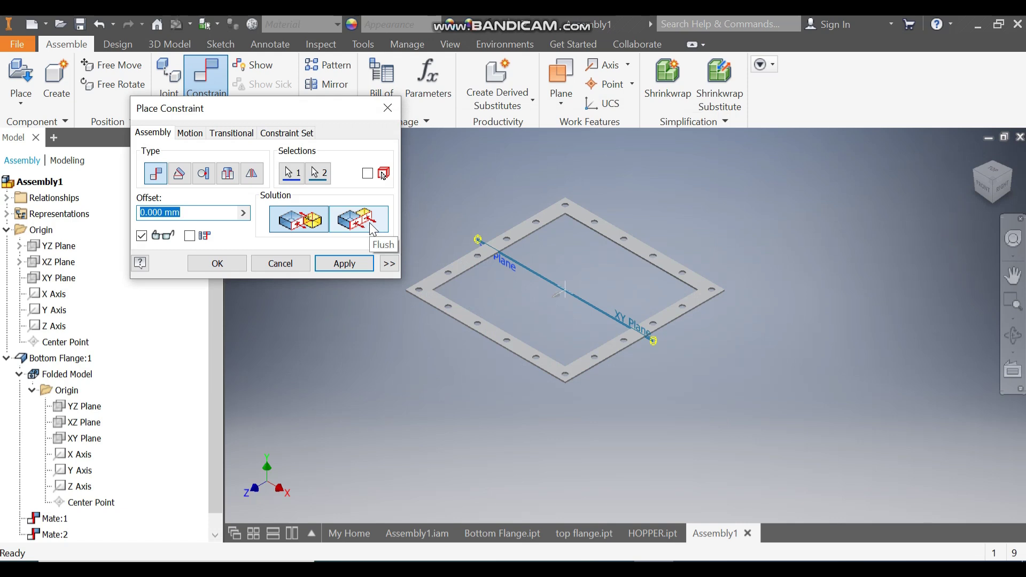
click(373, 229)
click(362, 267)
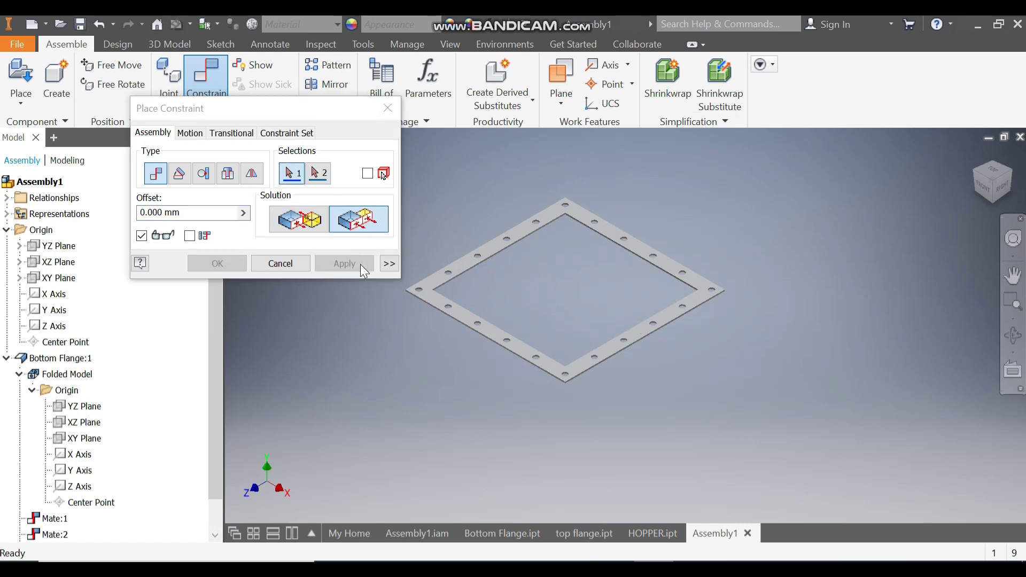
click(387, 108)
drag(495, 243, 459, 285)
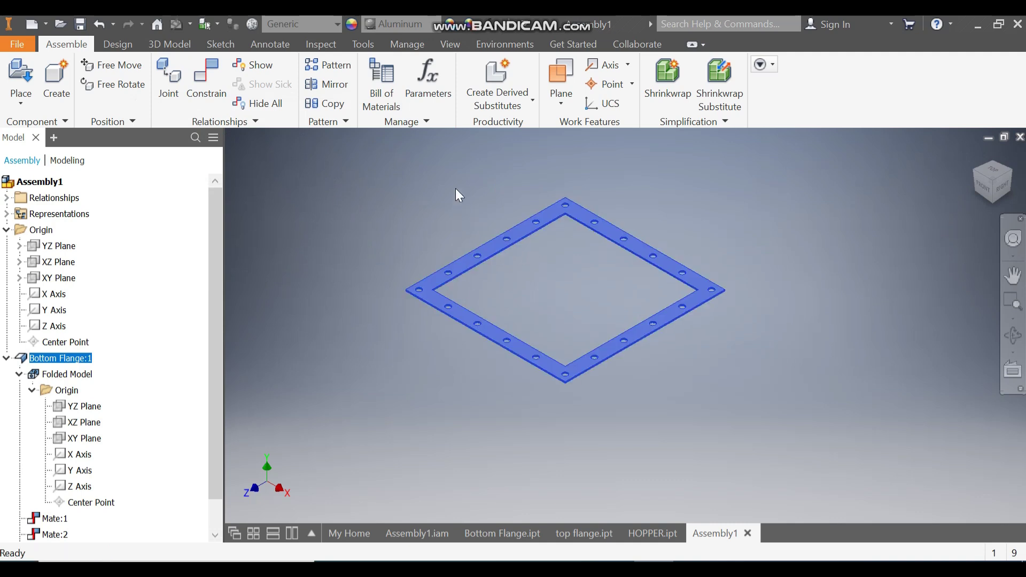
click(436, 184)
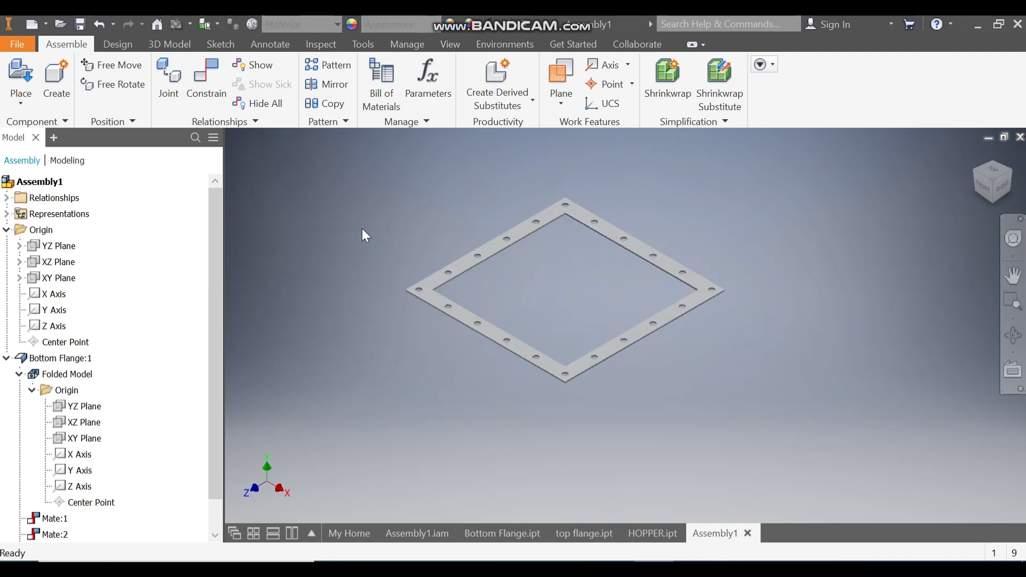
Place one instance of the top flange part from New folder above the bottom flange
click(20, 75)
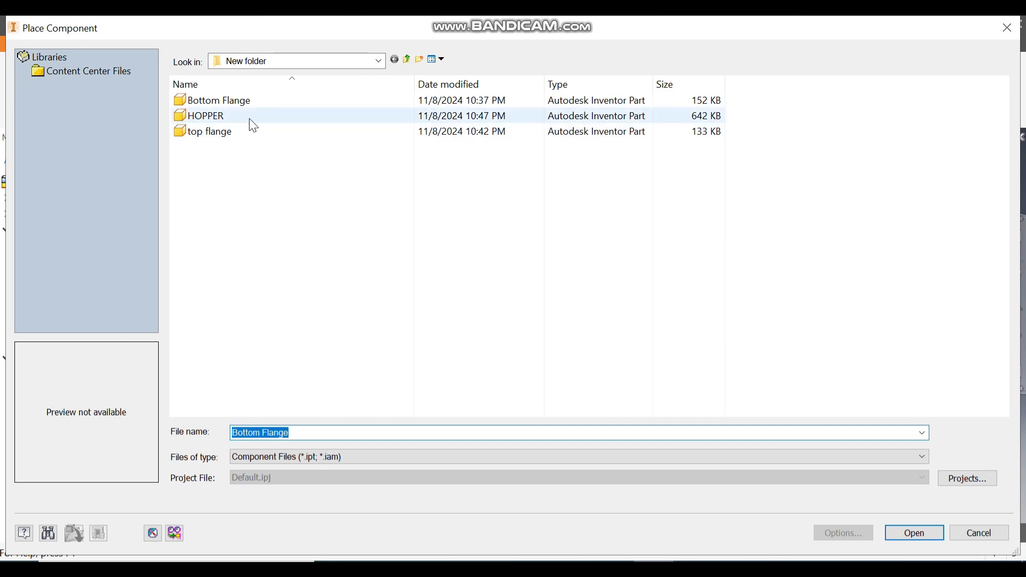
click(229, 133)
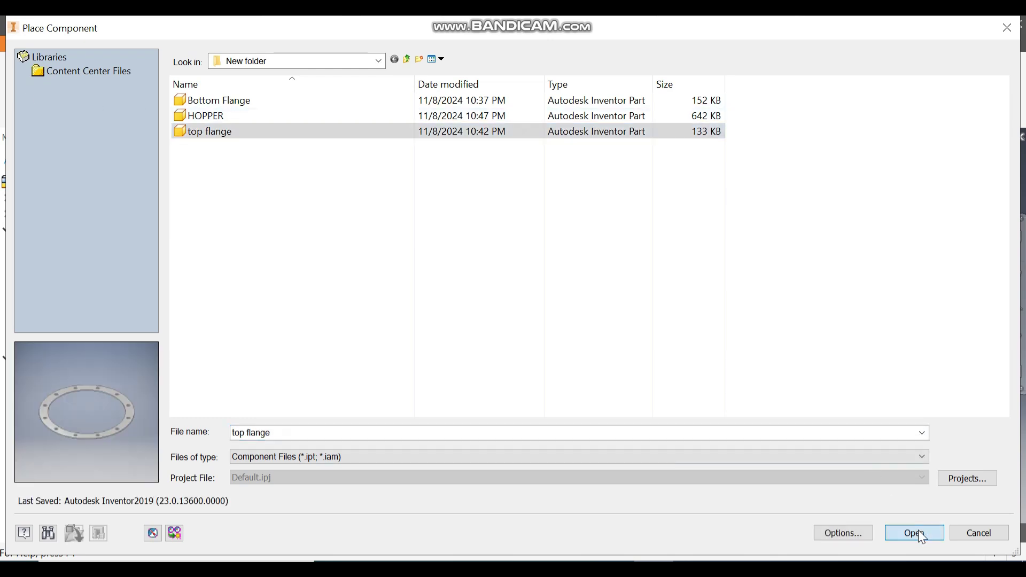
click(912, 533)
scroll(605, 332, up, 3)
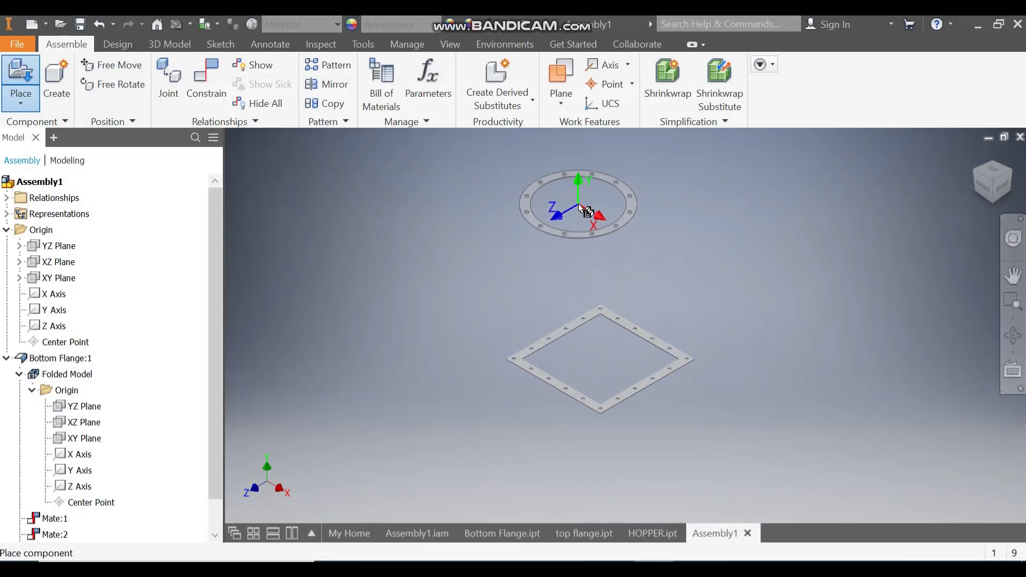
click(583, 208)
key(Escape)
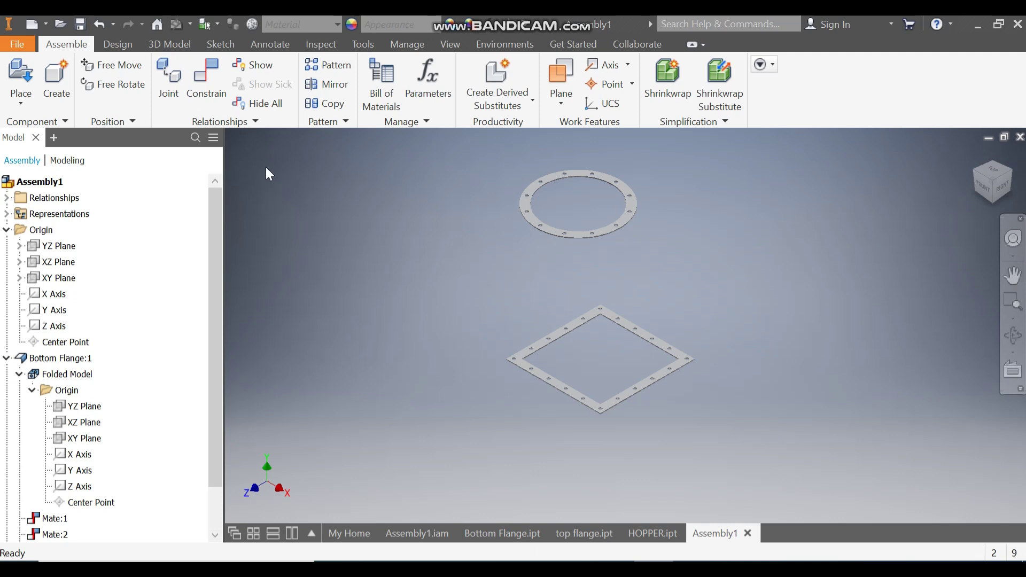
Place one instance of the HOPPER part from New folder beside the two flanges
click(20, 75)
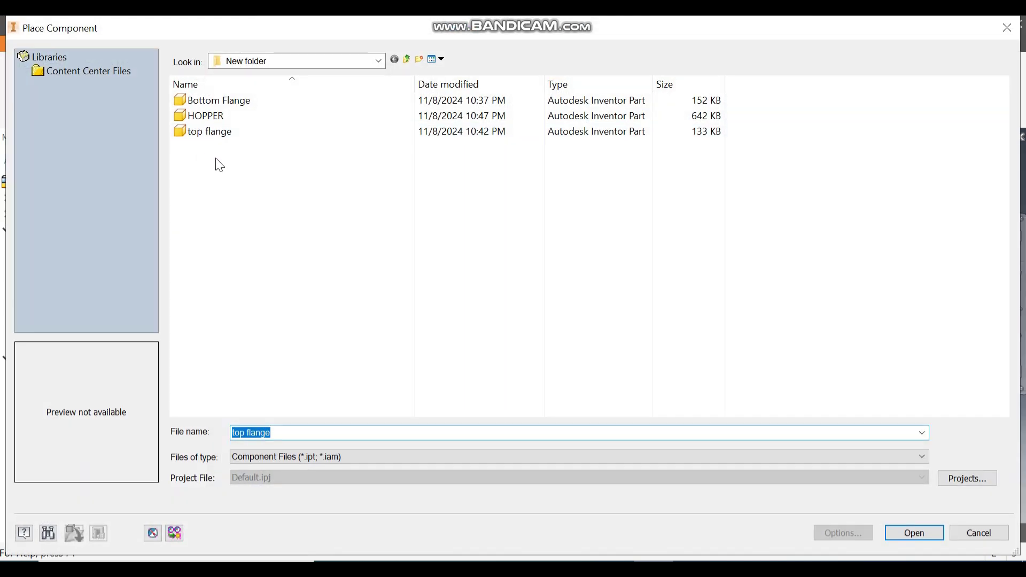
click(216, 116)
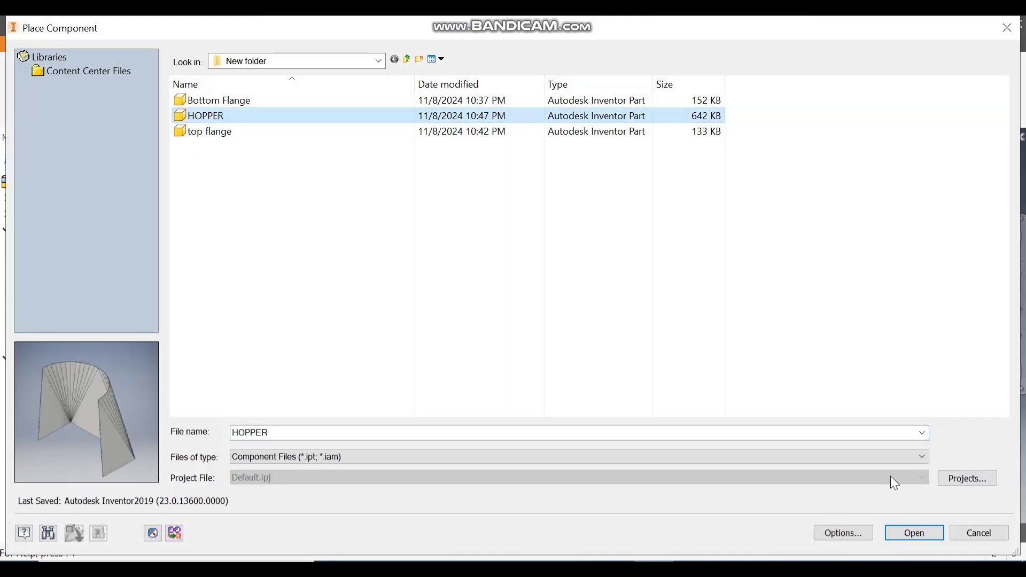
click(927, 540)
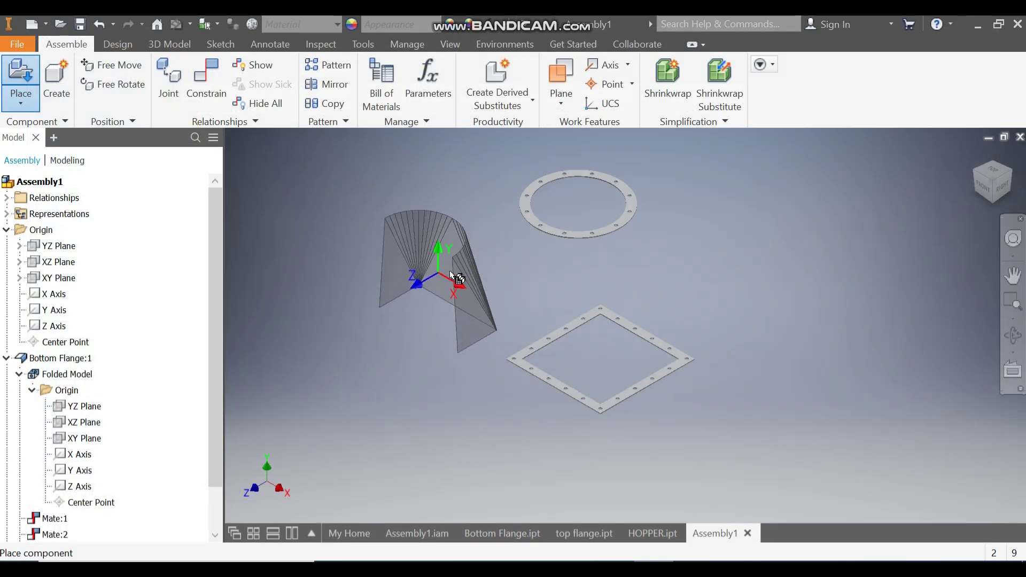
click(448, 265)
key(Escape)
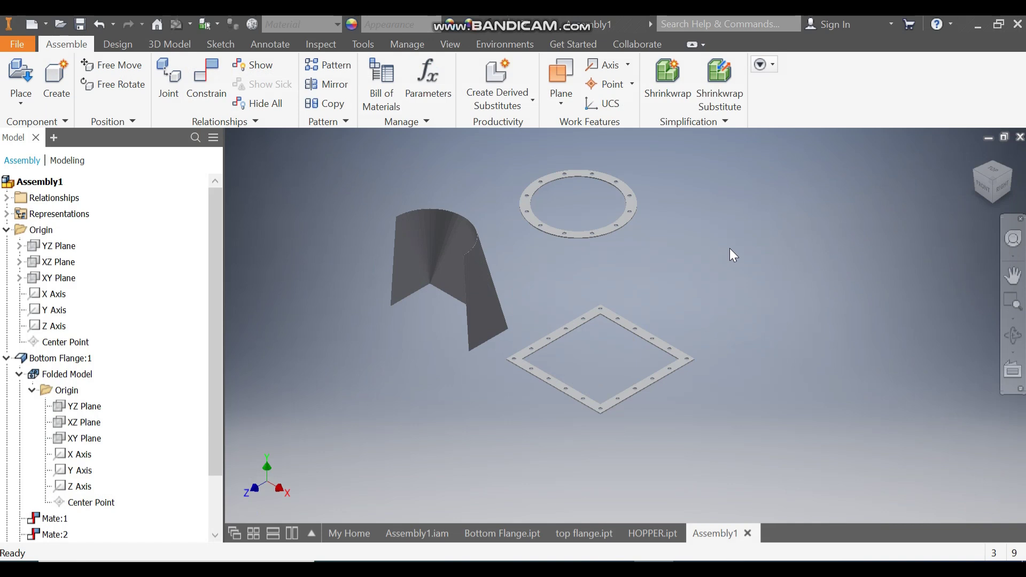
Display the assembly shaded with visible edges and set the lighting style to Grey Room
click(454, 44)
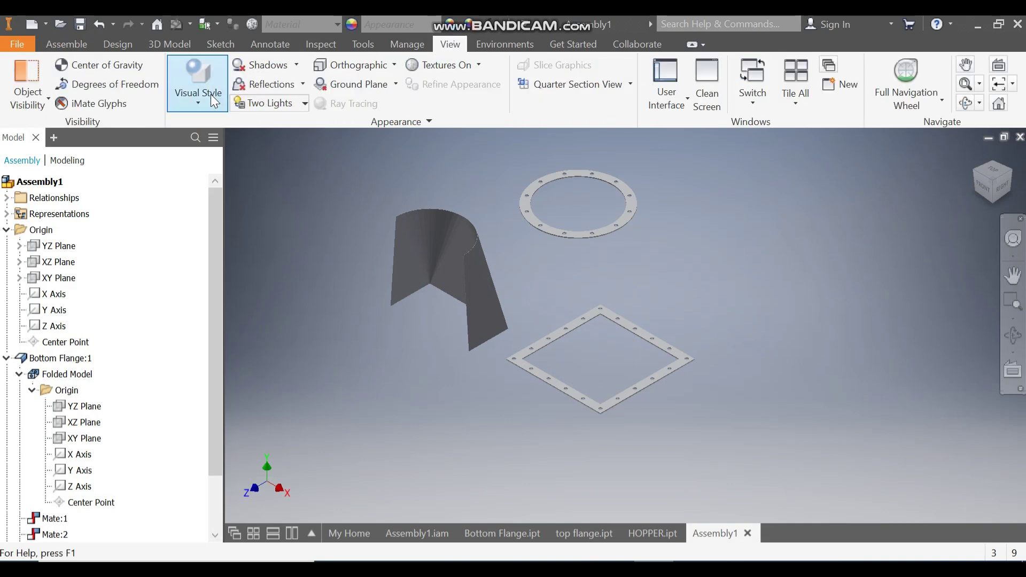
click(196, 88)
click(246, 195)
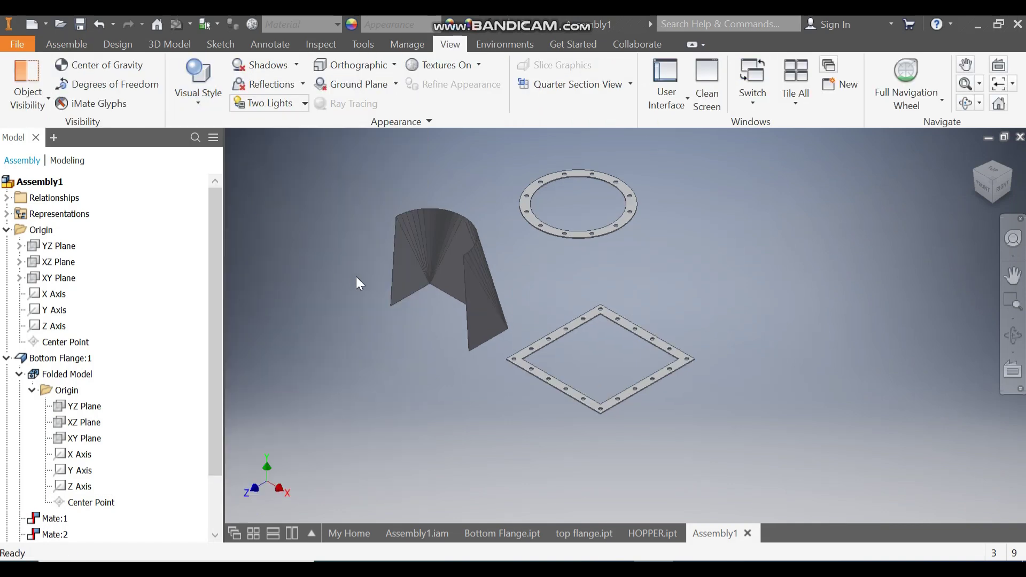
scroll(323, 219, down, 3)
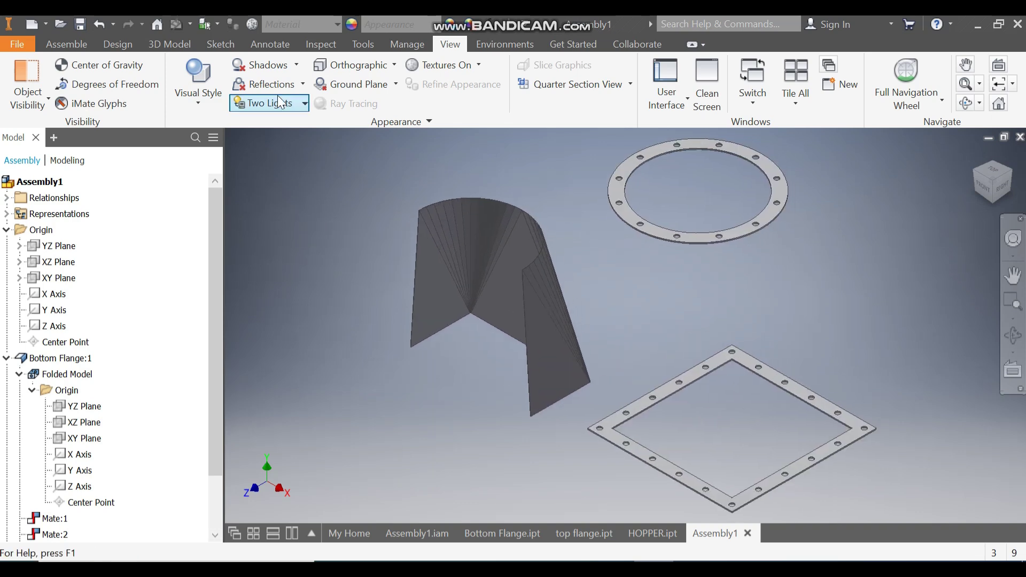
click(279, 103)
click(282, 230)
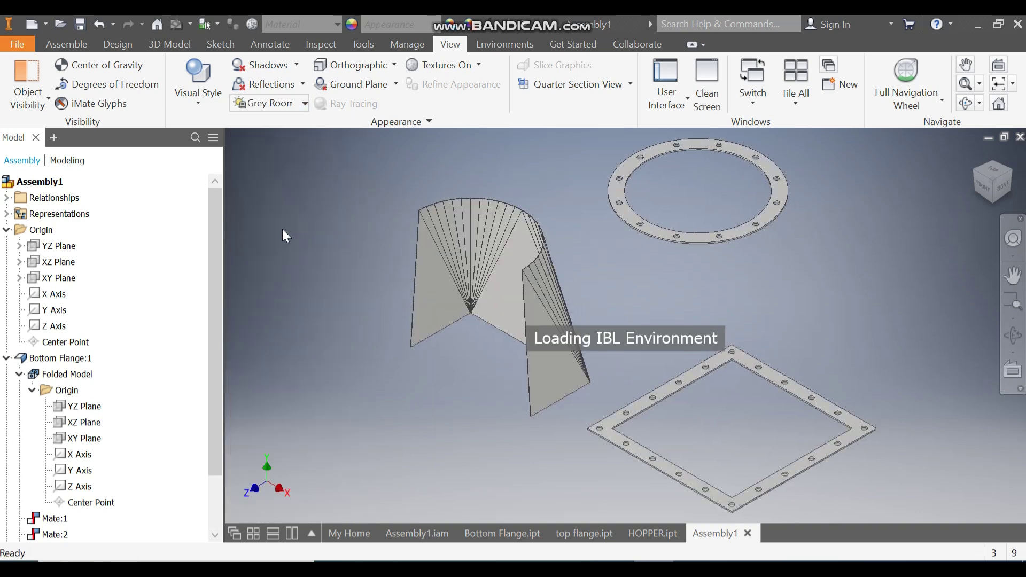
scroll(463, 272, up, 2)
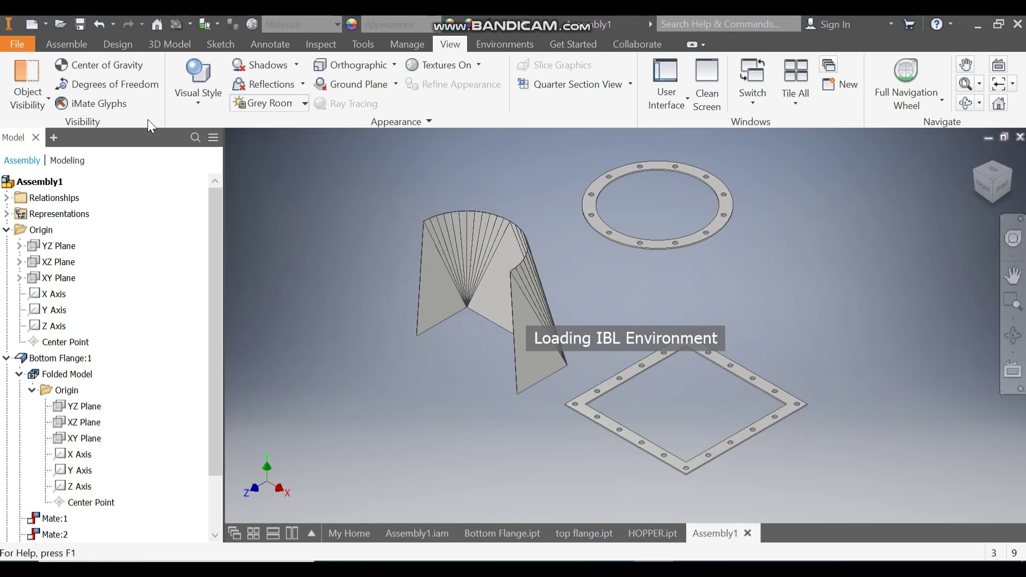
Collapse the bottom flange's entries in the model tree and expand the HOPPER part down to its origin planes
click(67, 45)
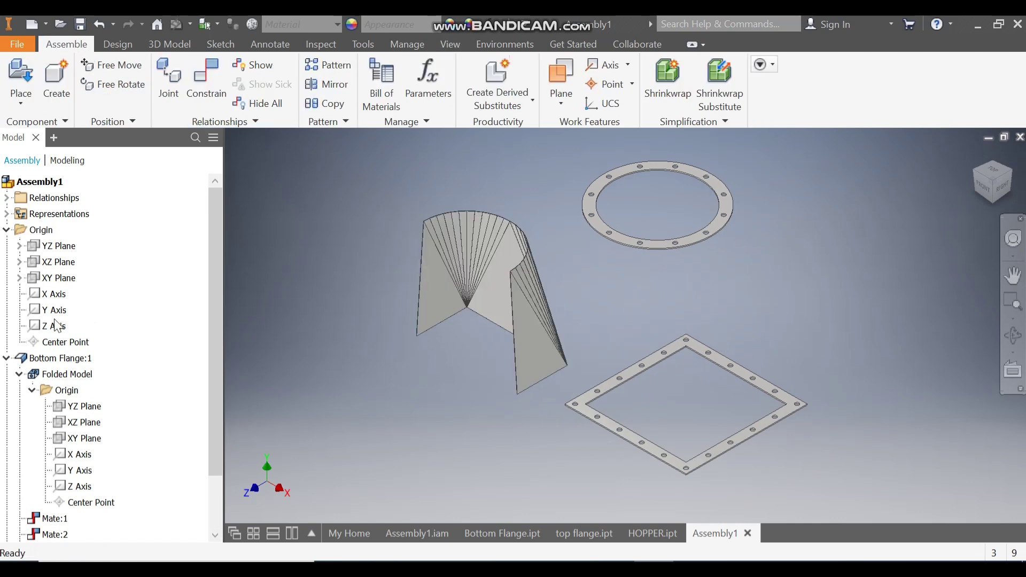
click(6, 358)
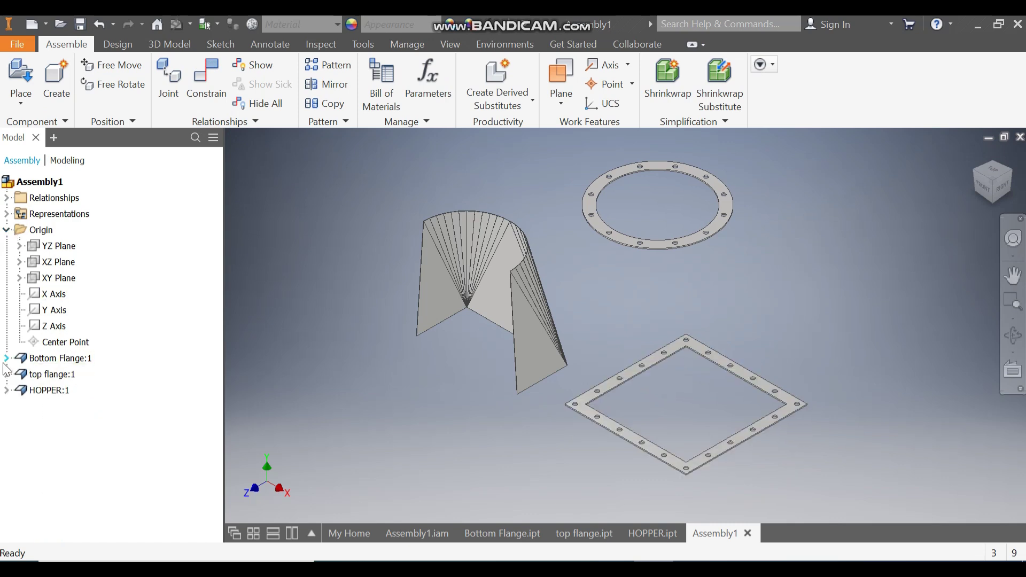
click(6, 391)
click(19, 407)
click(32, 422)
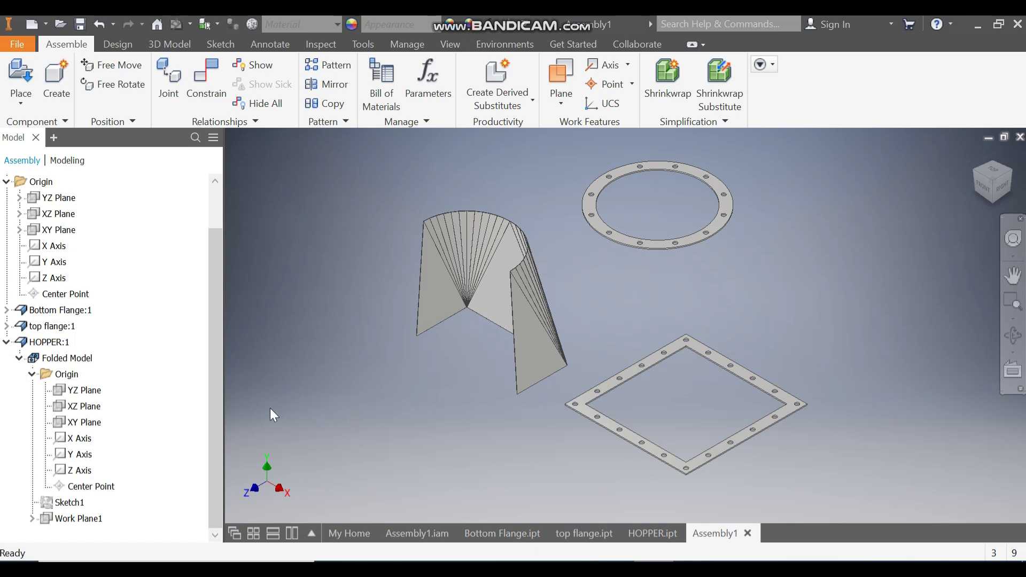
Constrain the hopper's YZ plane to the assembly's YZ plane with the Mate solution and 0 mm offset, previewing the Flush solution first
click(92, 391)
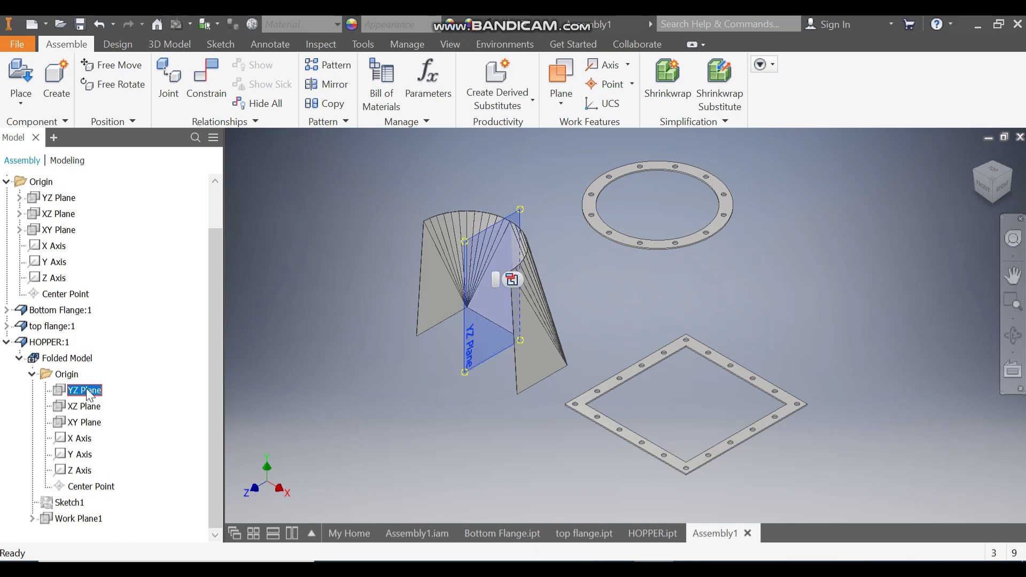
drag(216, 302, 222, 228)
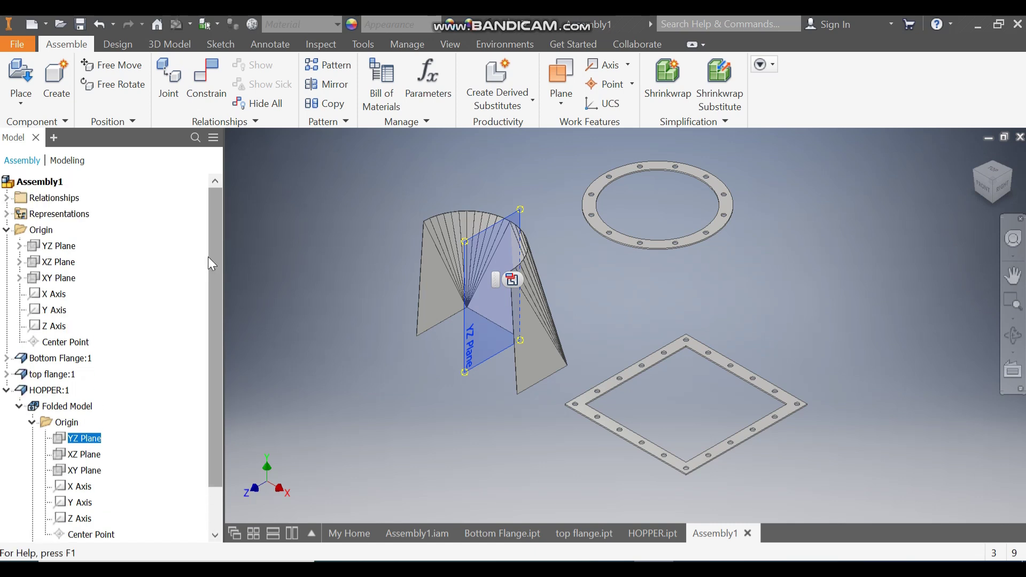
ctrl+click(67, 249)
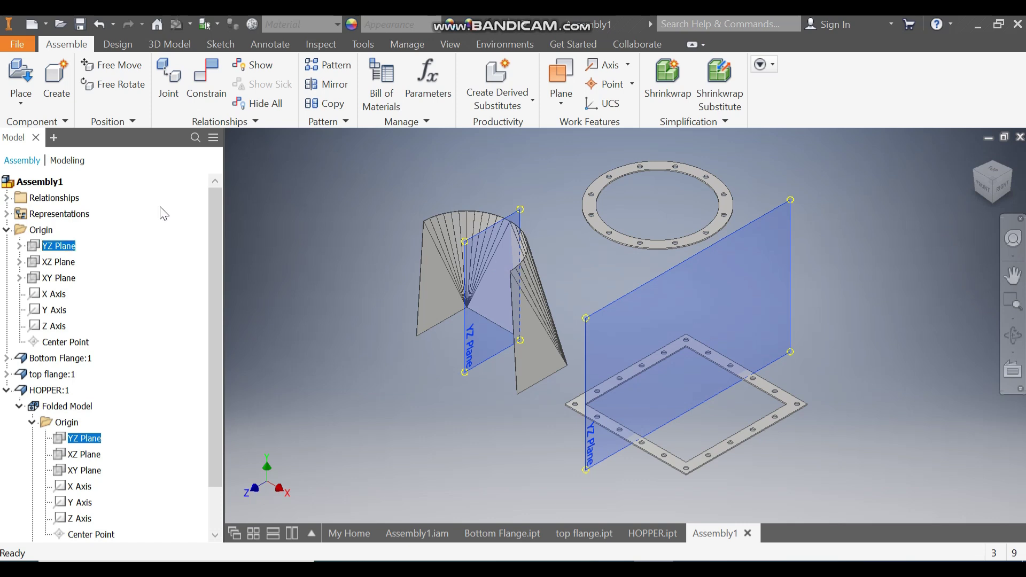
click(211, 75)
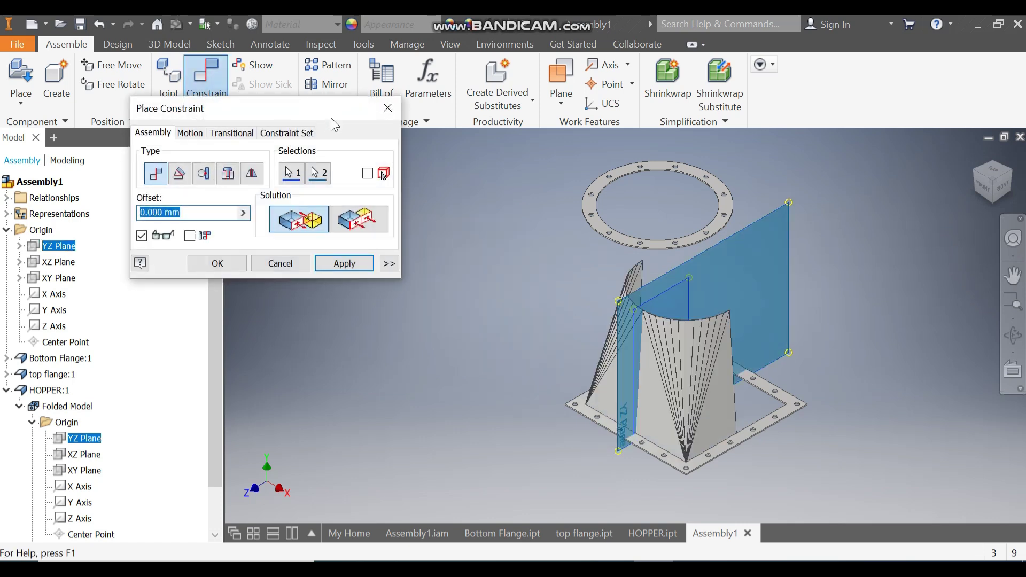
click(361, 223)
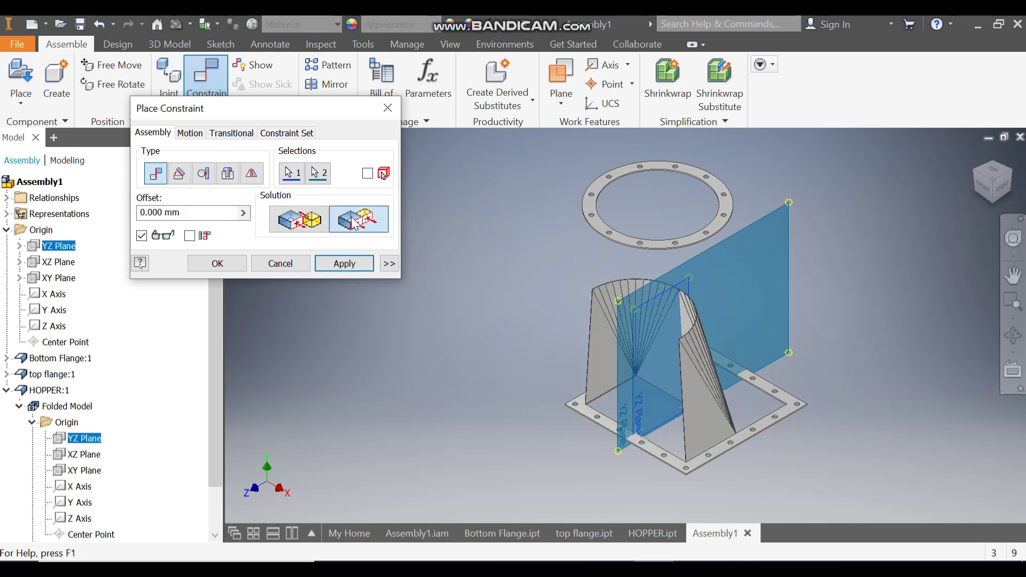
click(310, 226)
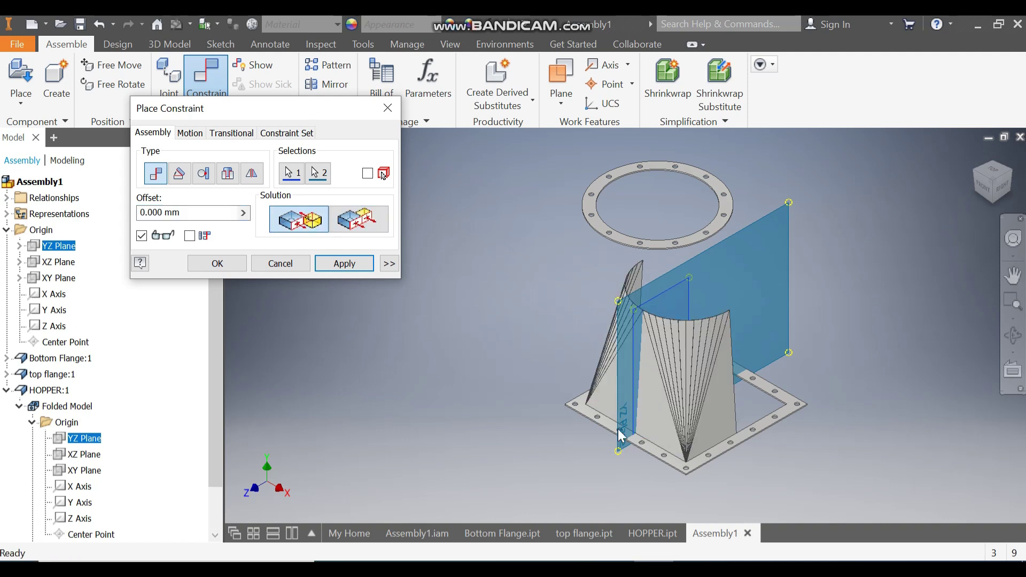
scroll(617, 425, down, 3)
middle_drag(617, 425, 533, 421)
scroll(534, 421, up, 3)
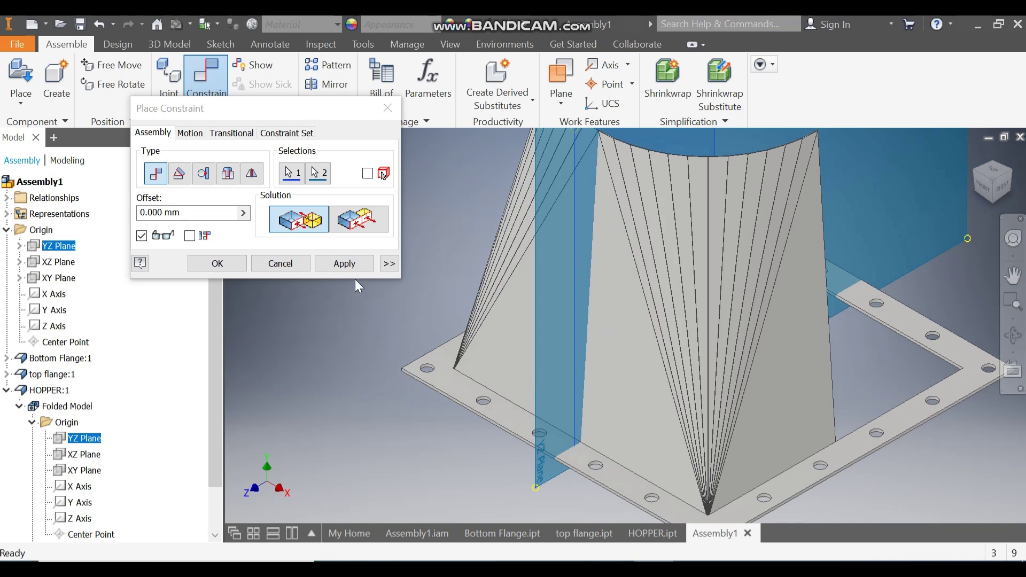
click(359, 267)
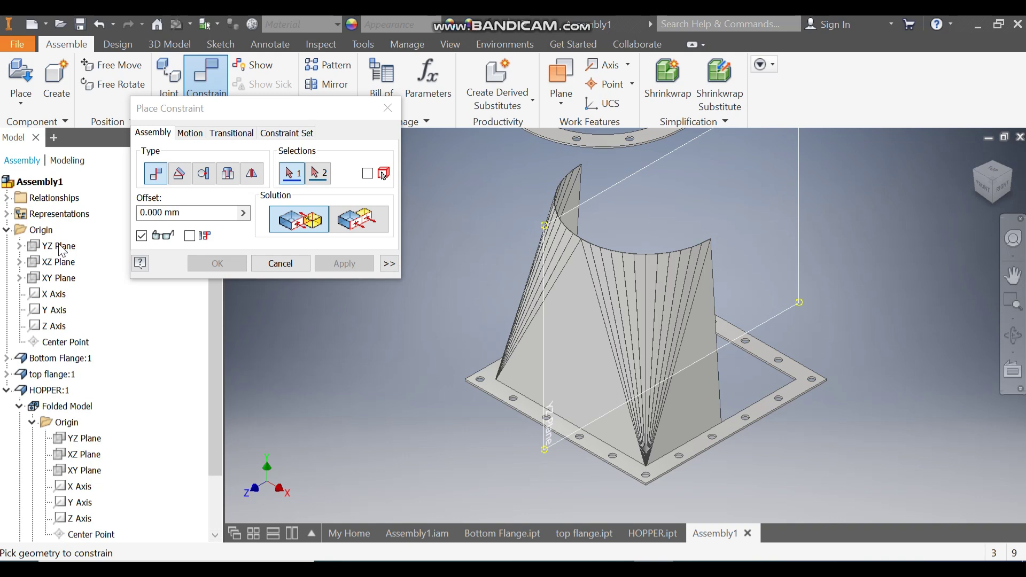
Constrain the hopper's XZ plane to the assembly's XZ plane with the Flush solution and 0 mm offset
click(61, 266)
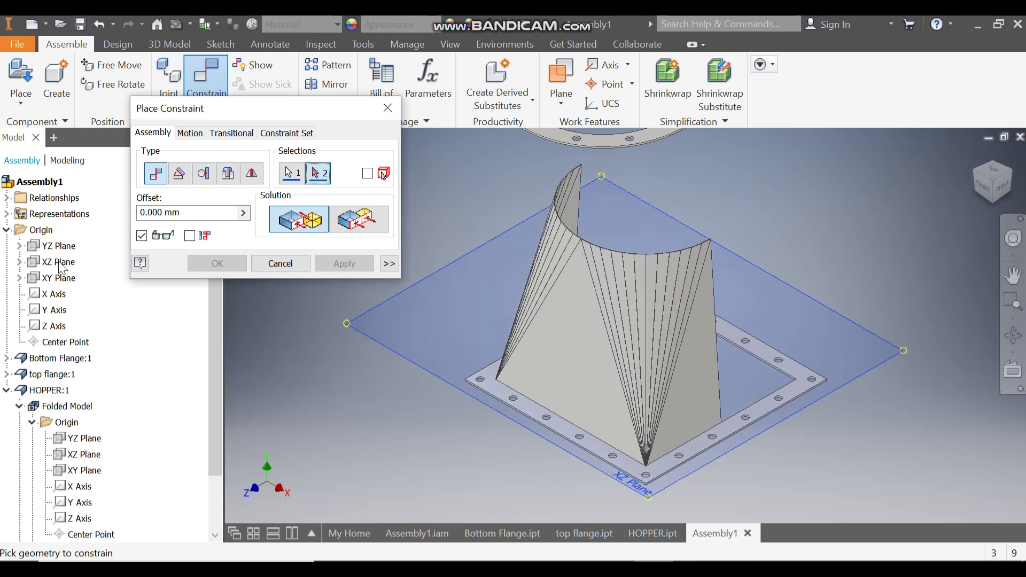
click(87, 455)
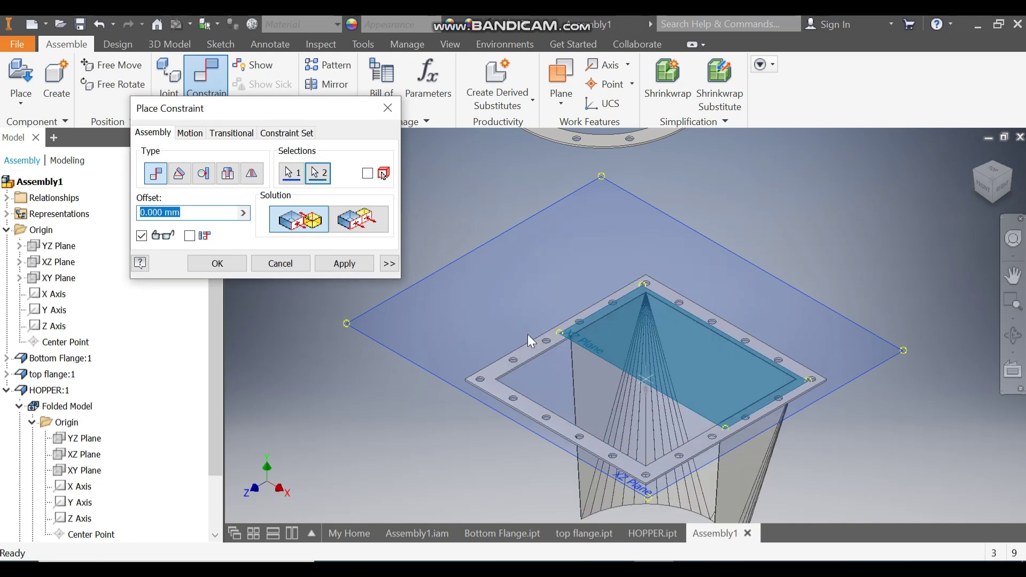
click(359, 219)
click(357, 265)
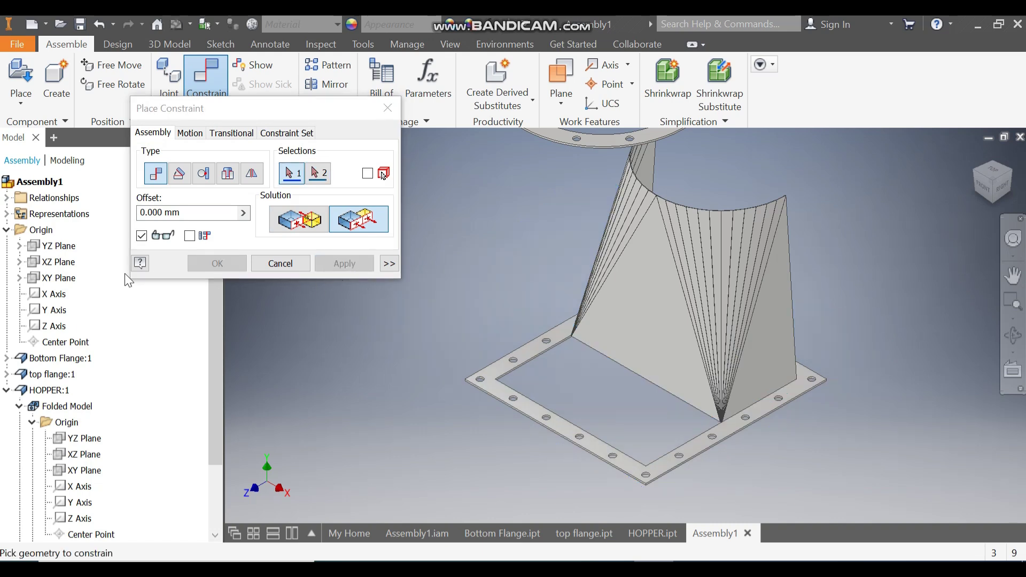
Constrain the hopper's XY plane to the assembly's XY plane with the Mate solution and 0 mm offset, and check whether the hopper still moves
click(52, 279)
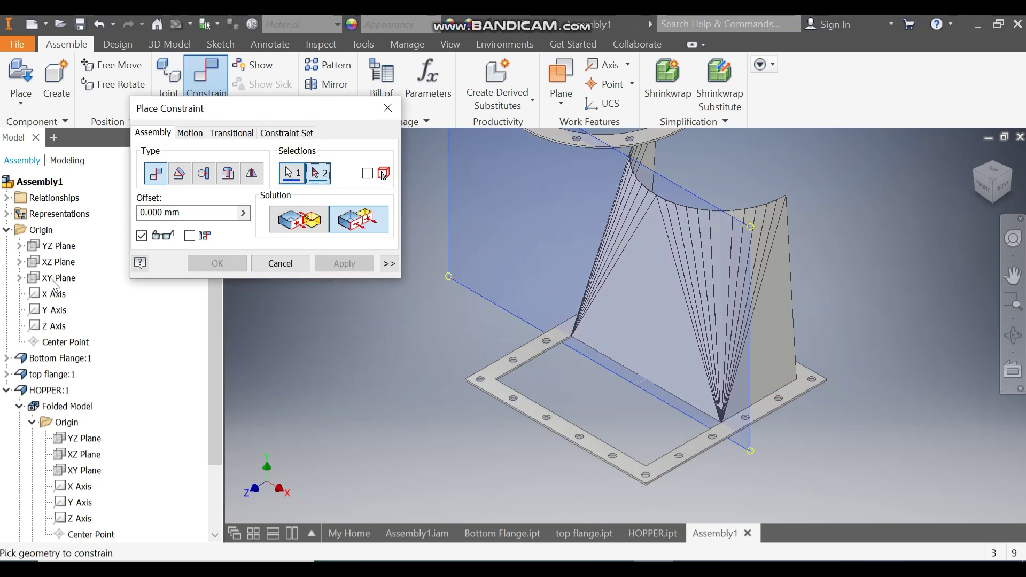
click(86, 470)
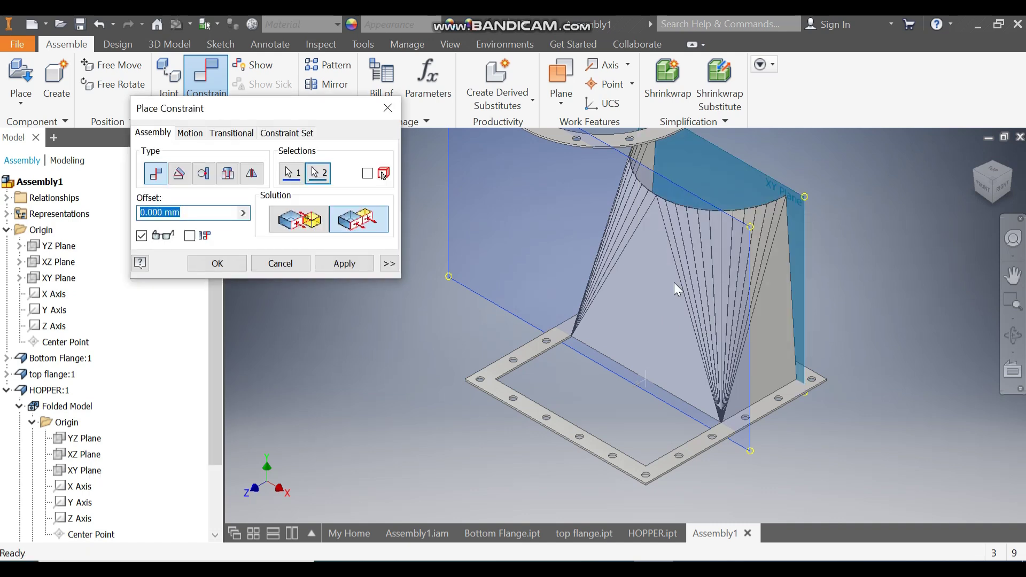
click(299, 221)
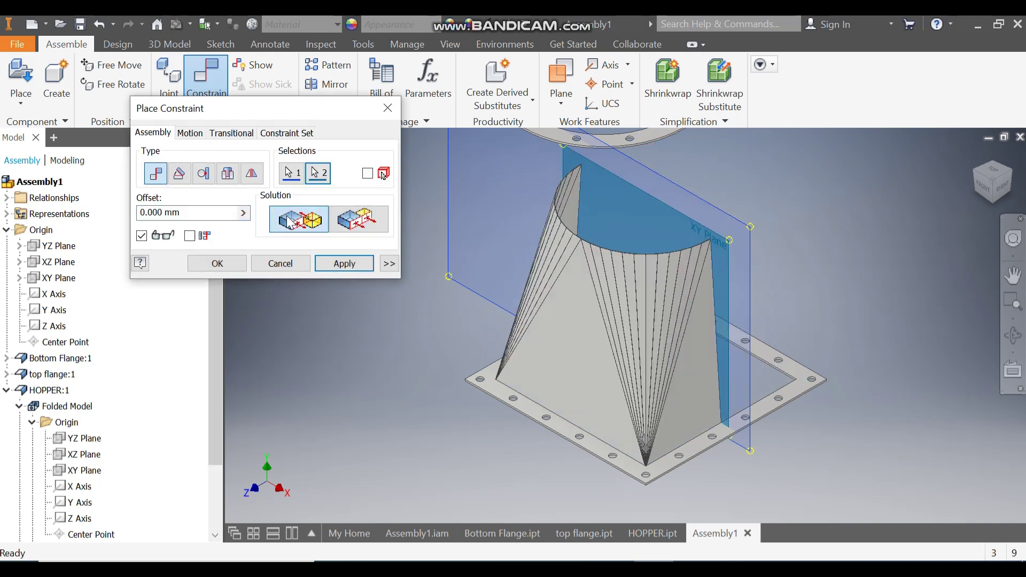
click(348, 264)
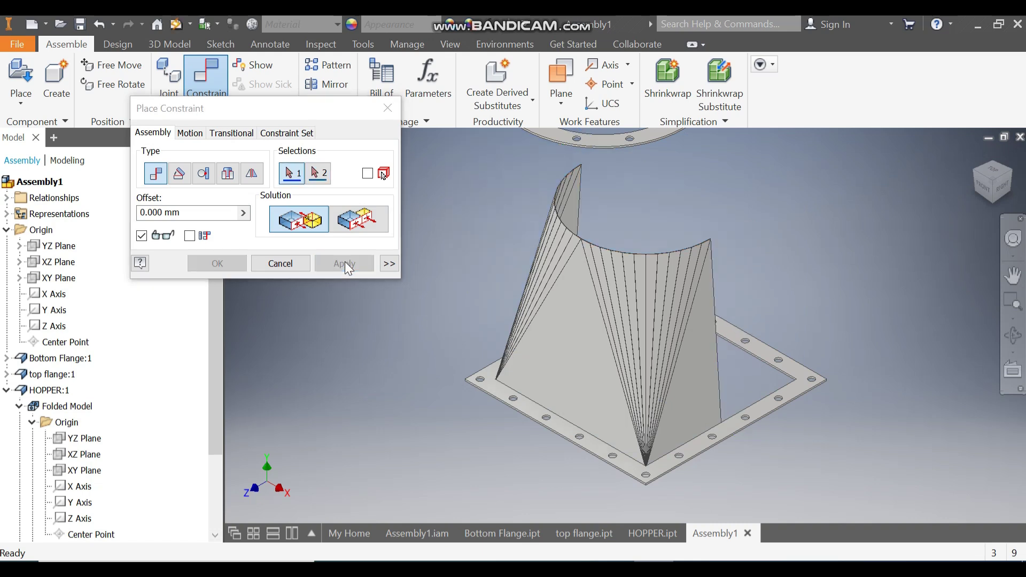
click(387, 108)
drag(701, 305, 674, 331)
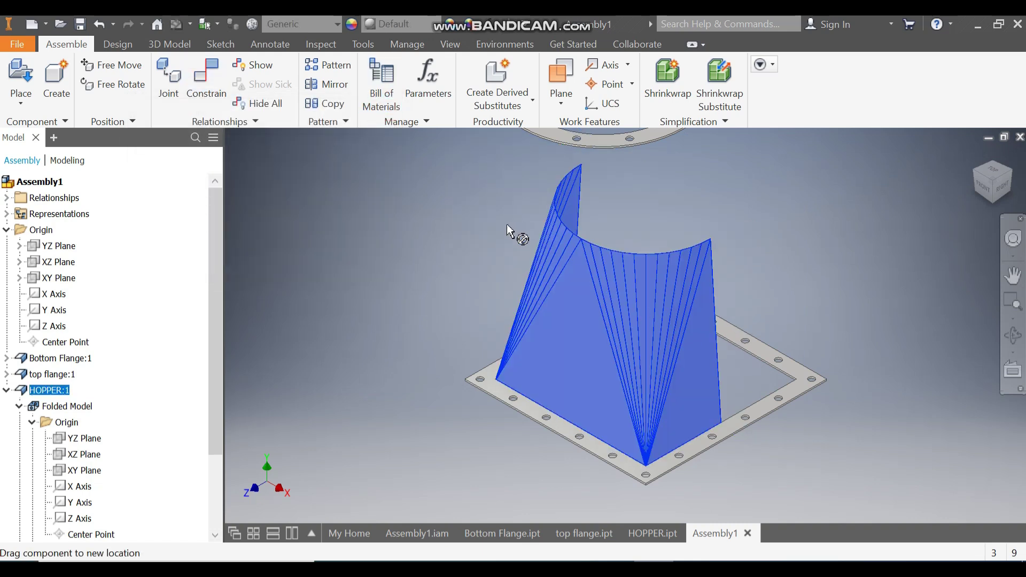
click(391, 314)
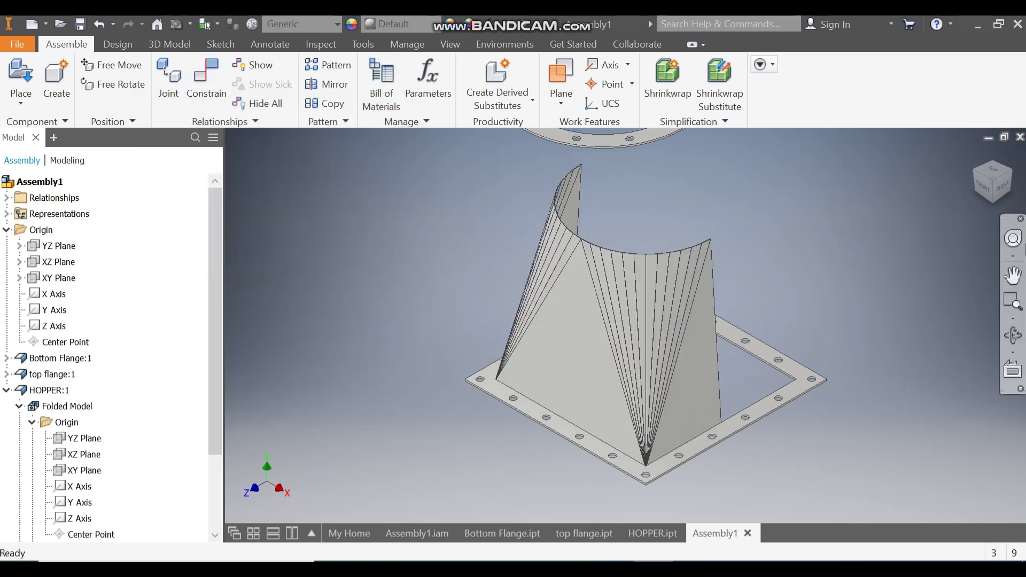
Examine from below and up close how the hopper's lower corner and edges sit against the bottom flange's inner opening
click(1005, 188)
scroll(539, 392, up, 5)
middle_drag(475, 416, 490, 364)
shift+middle_drag(572, 407, 560, 413)
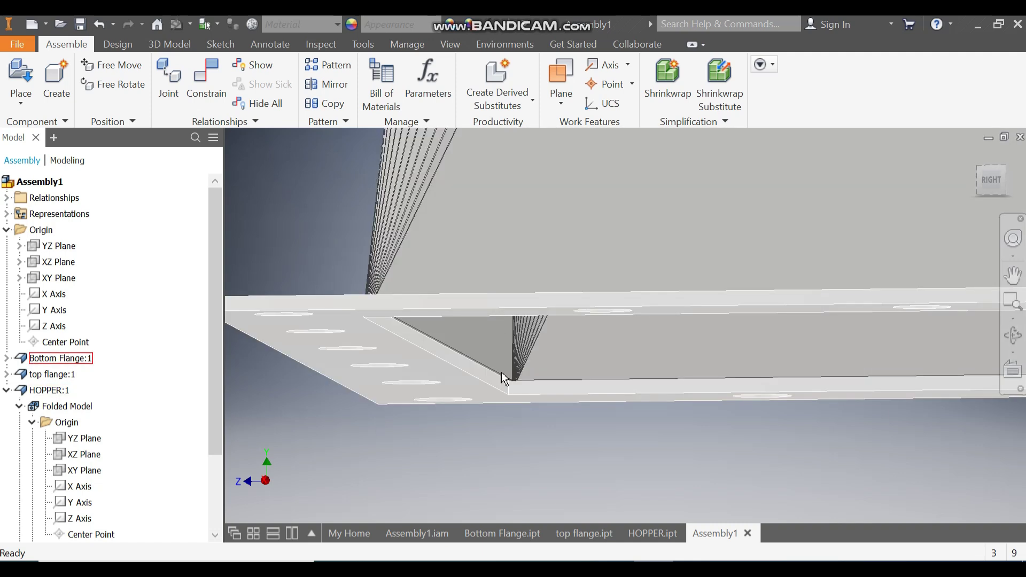
click(976, 154)
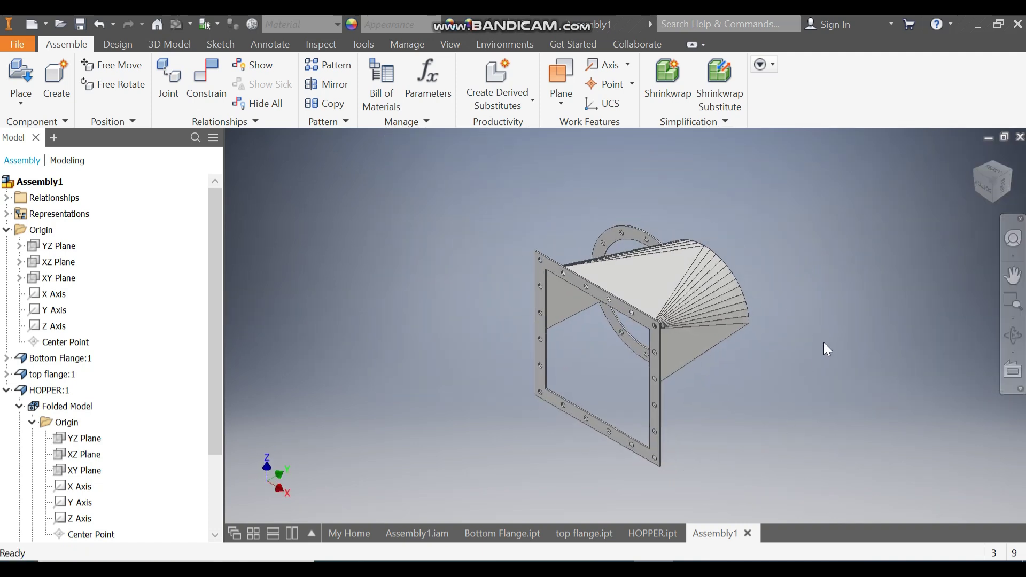
shift+middle_drag(811, 336, 737, 354)
shift+middle_drag(995, 188, 673, 475)
scroll(674, 475, up, 3)
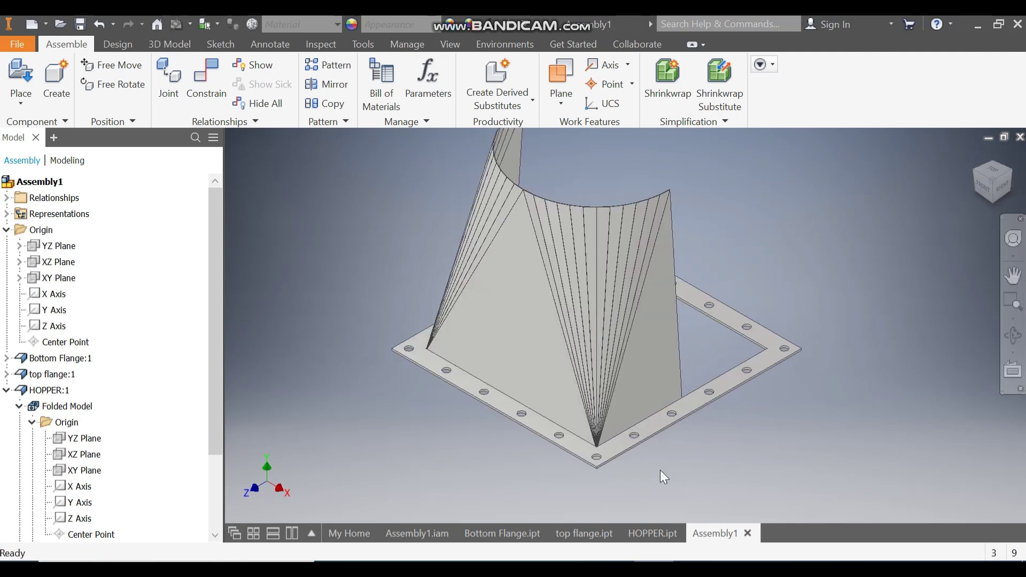
middle_drag(712, 436, 421, 353)
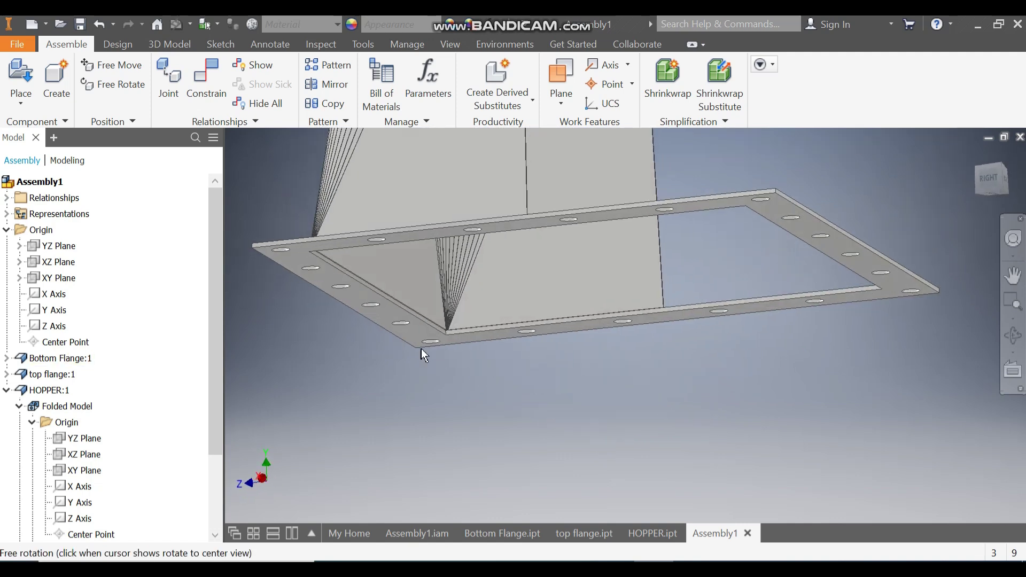
scroll(450, 334, up, 5)
scroll(399, 362, up, 5)
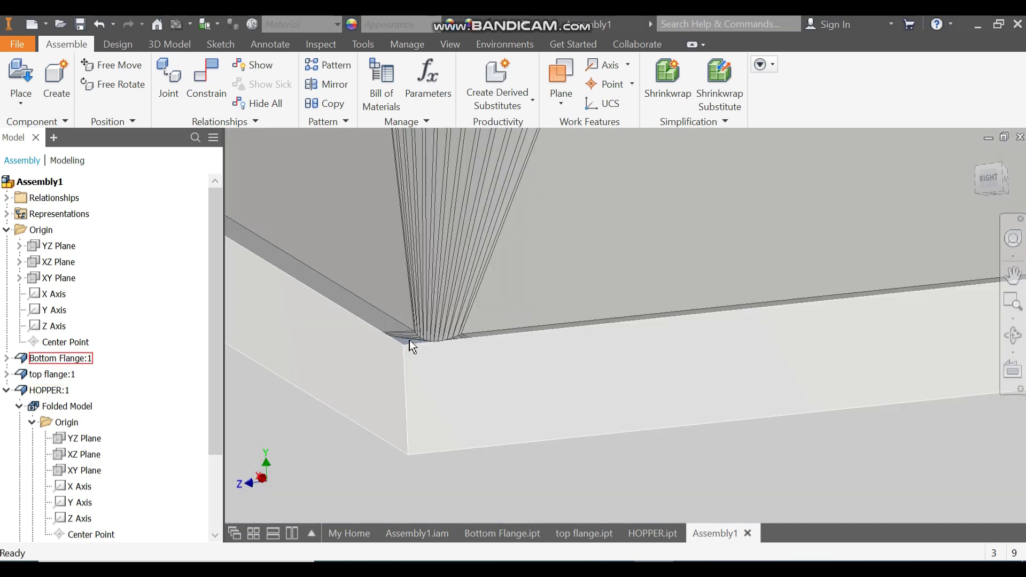
shift+middle_drag(409, 340, 368, 291)
scroll(364, 304, down, 6)
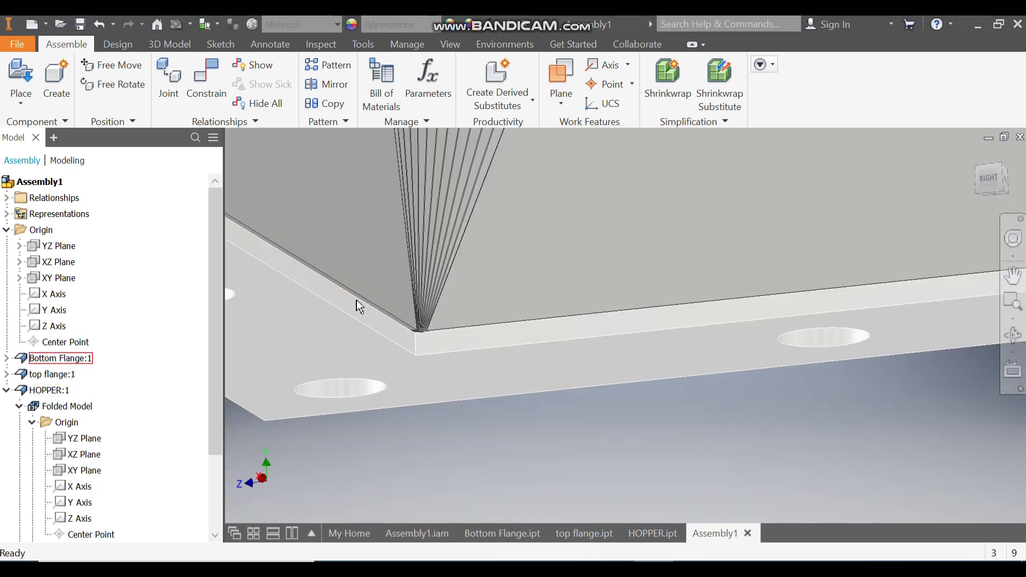
middle_drag(459, 367, 480, 402)
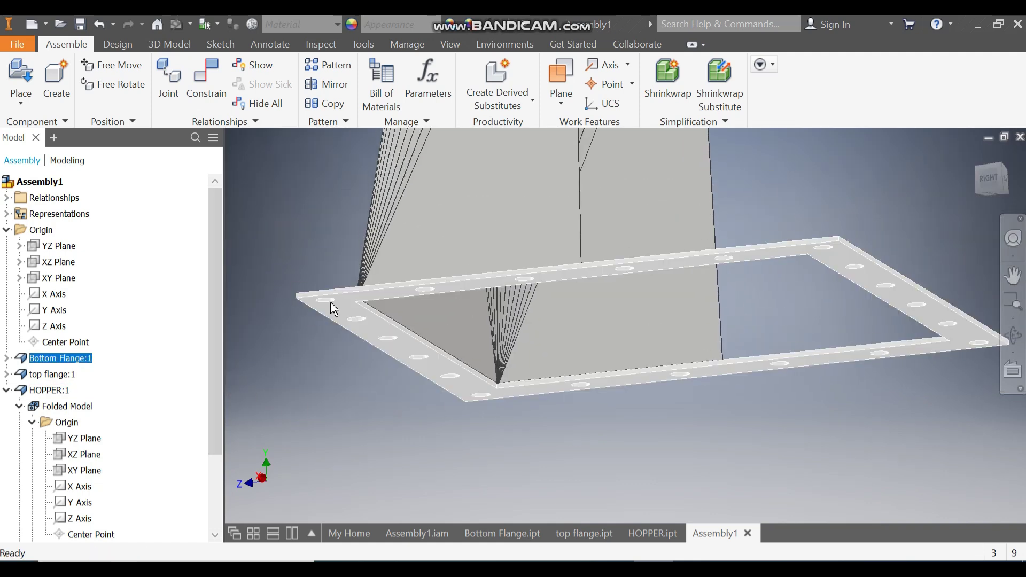
Set the offset of the bottom flange's XZ plane mate to 5 mm
click(327, 324)
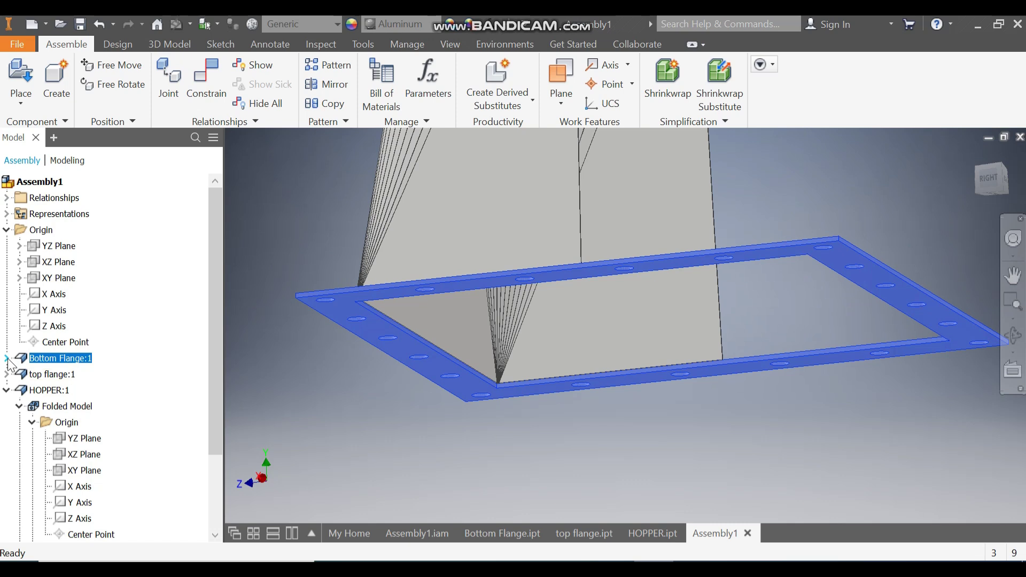
click(8, 359)
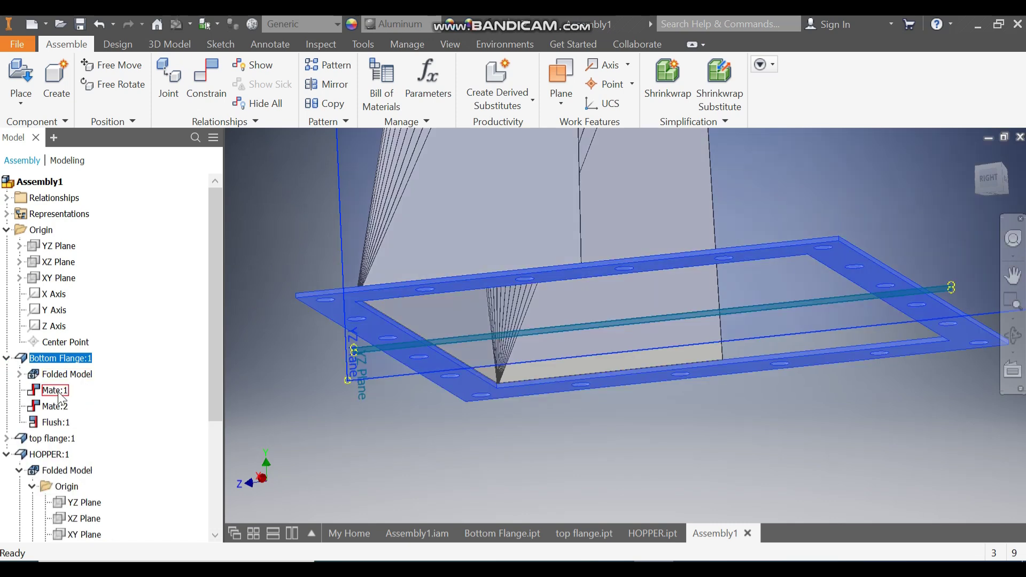
click(58, 393)
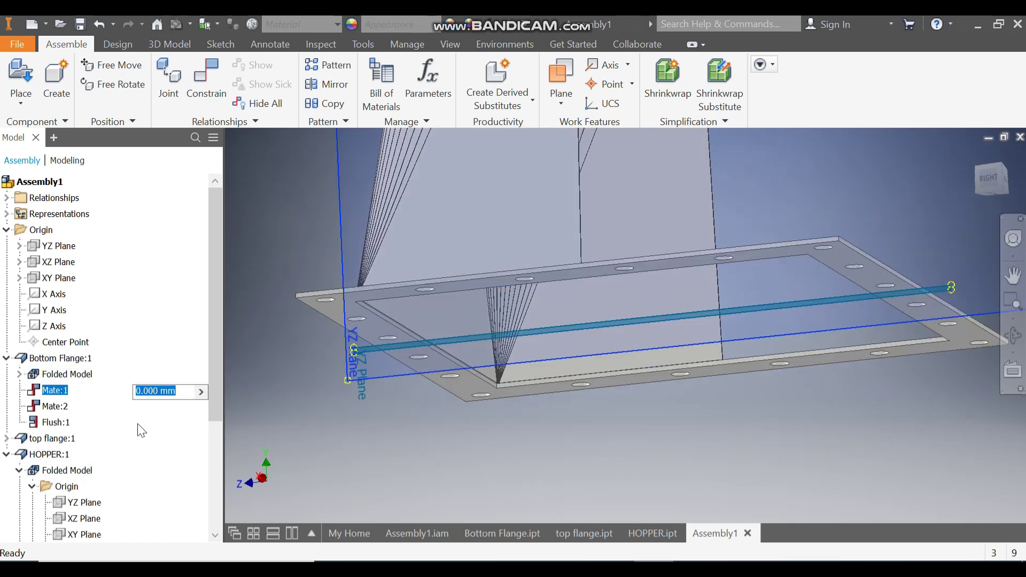
click(38, 413)
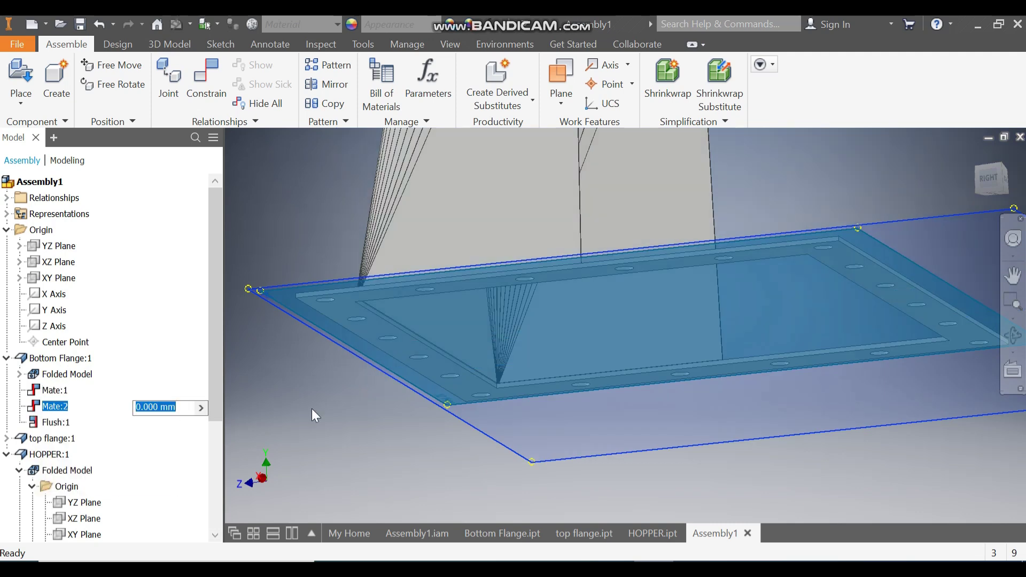
click(1013, 275)
drag(964, 205, 970, 210)
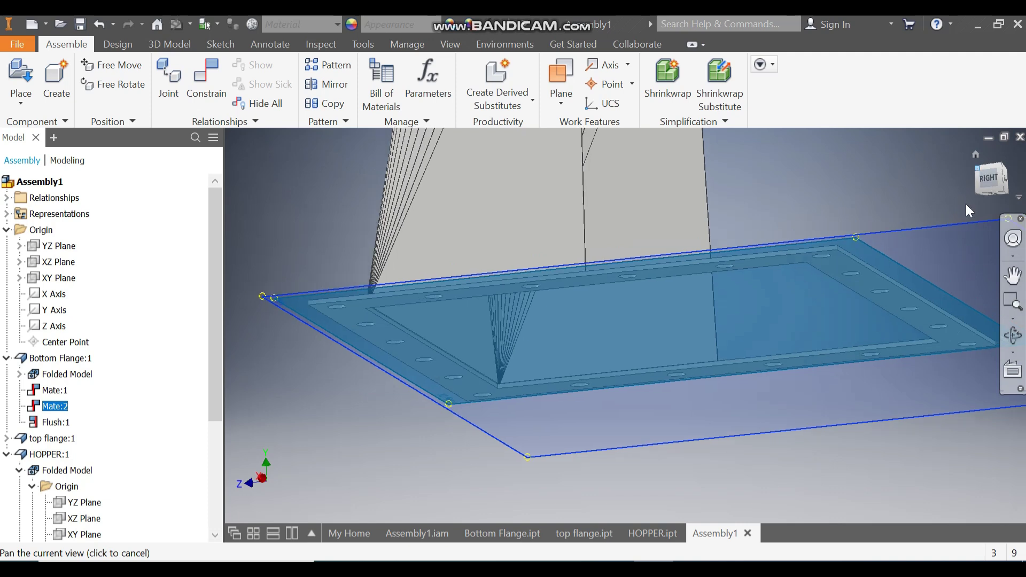
key(F6)
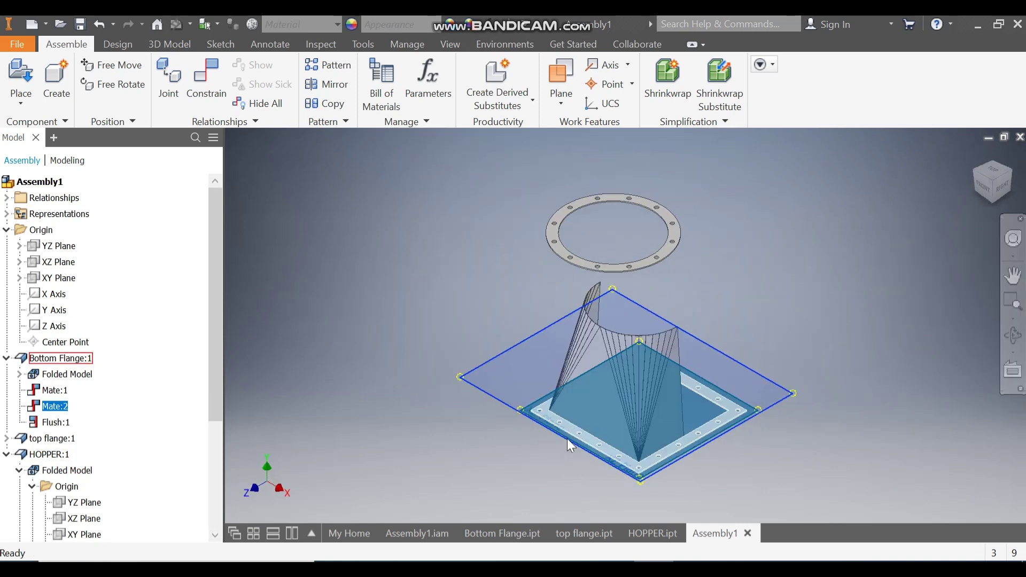
scroll(596, 483, down, 3)
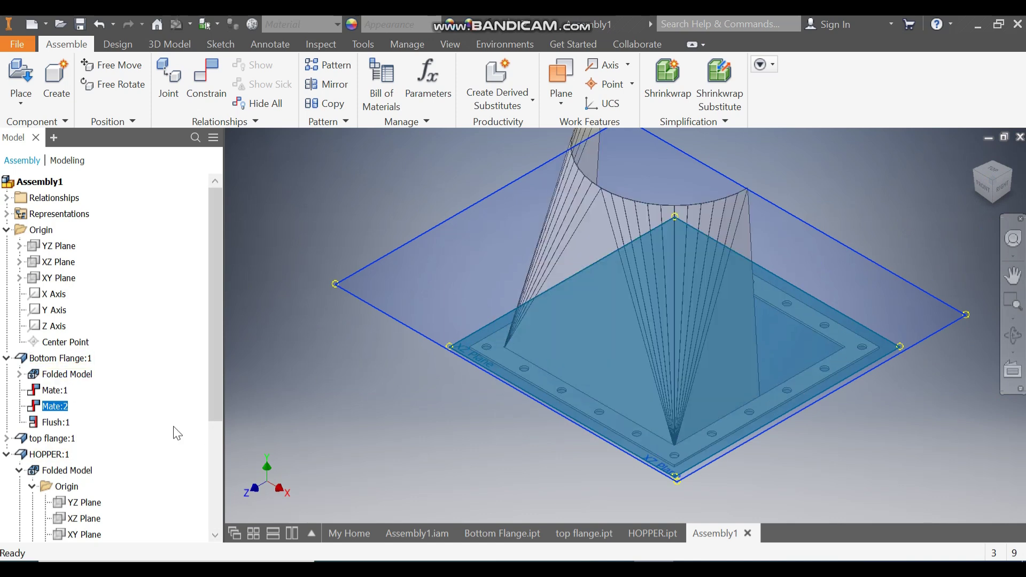
double_click(55, 407)
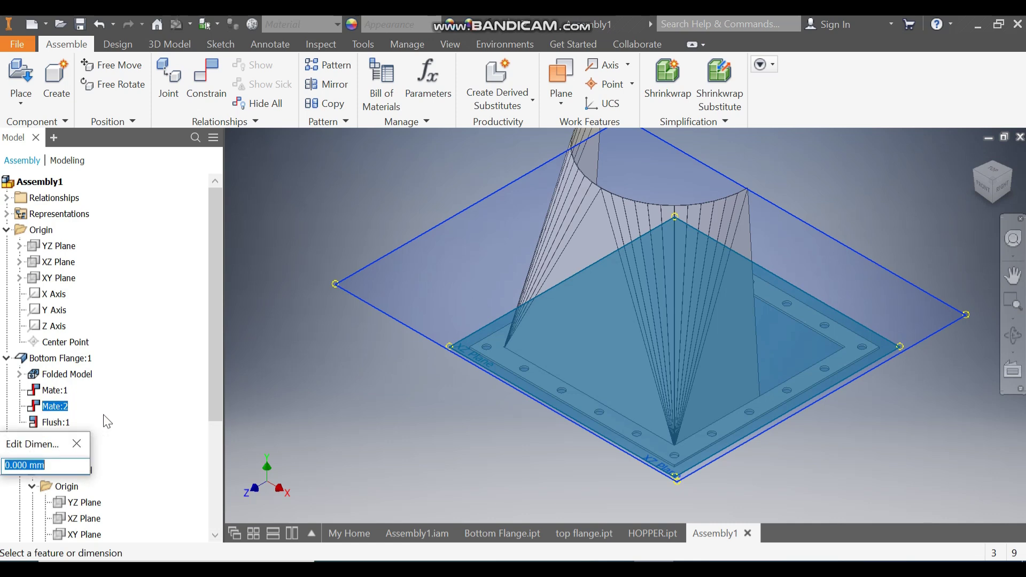
text(5)
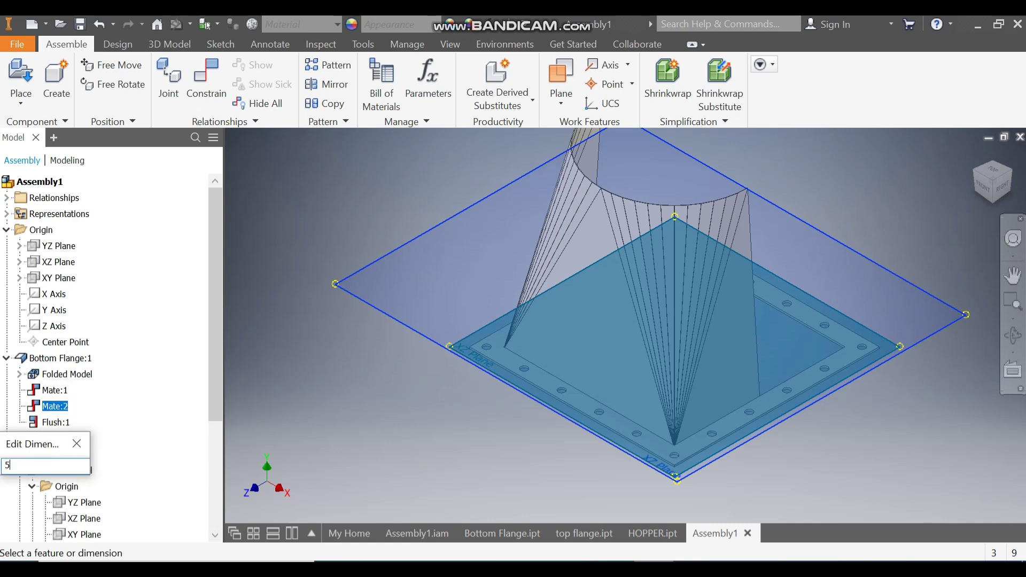
key(Return)
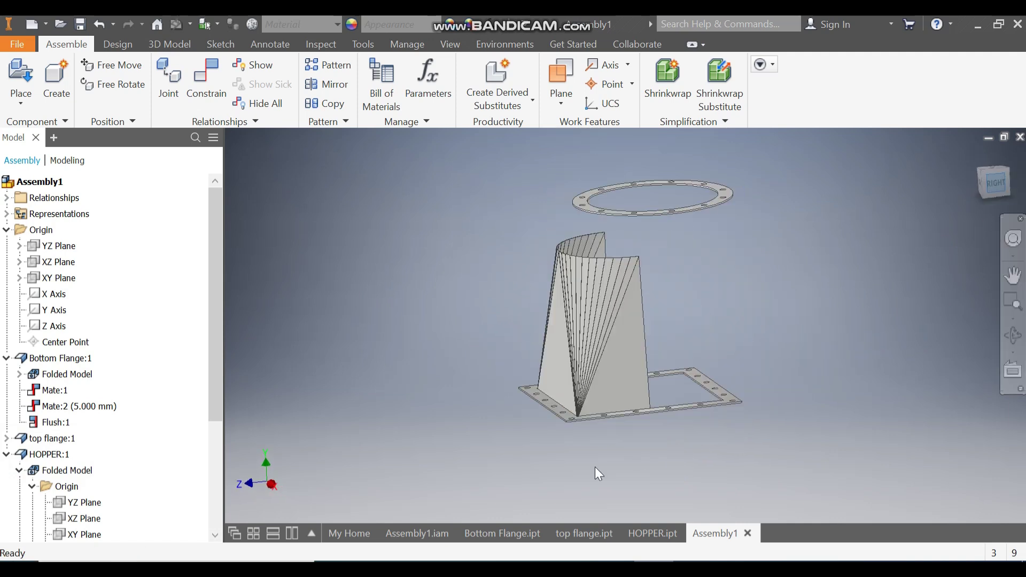
Examine up close from below how the hopper's lower corner and edges sit against the bottom flange's inner opening
shift+middle_drag(555, 424, 508, 405)
scroll(533, 431, up, 4)
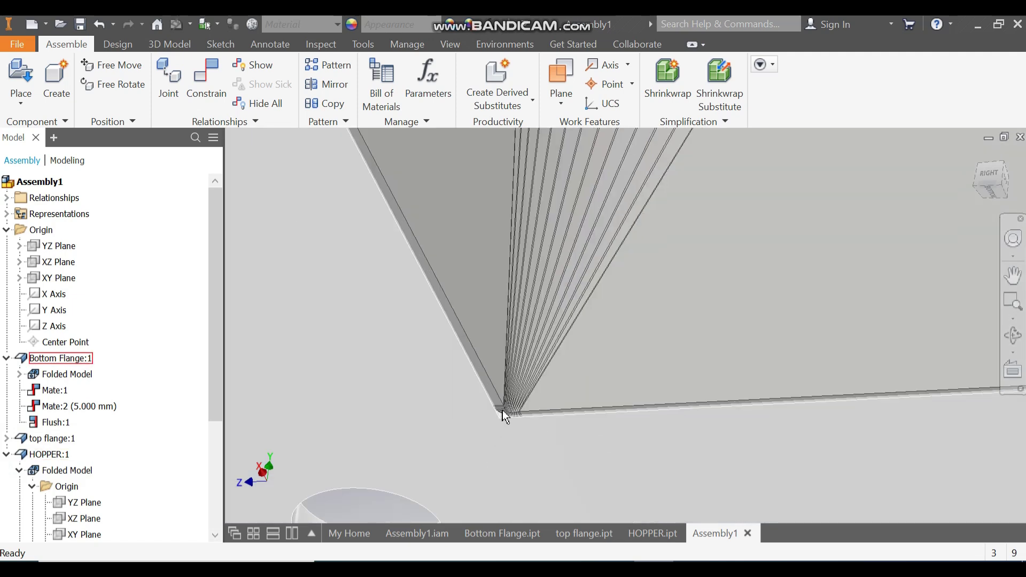
scroll(497, 431, up, 2)
middle_drag(496, 427, 396, 223)
scroll(483, 421, down, 2)
scroll(487, 425, down, 3)
scroll(401, 220, up, 4)
scroll(401, 223, up, 5)
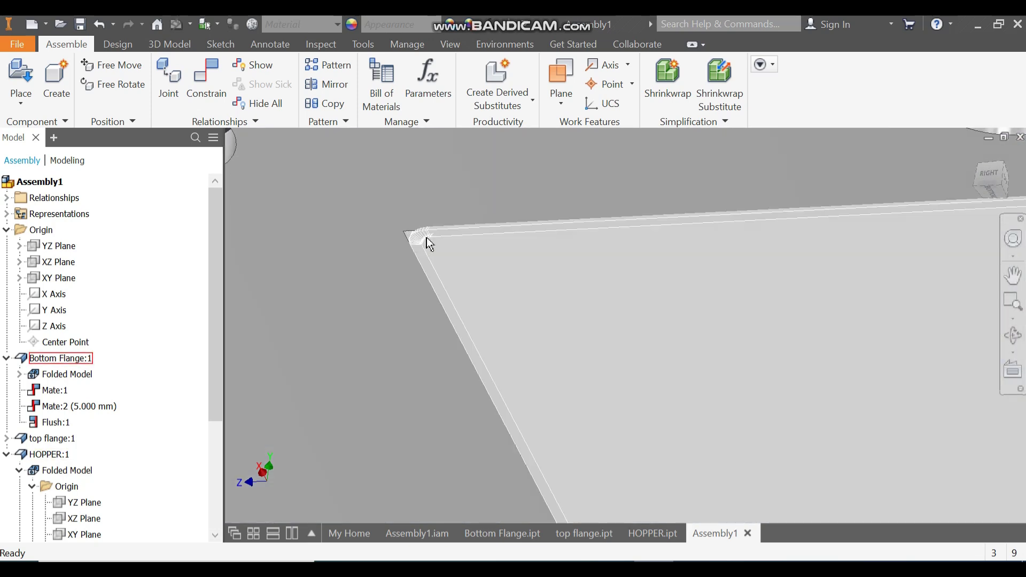
scroll(374, 299, down, 10)
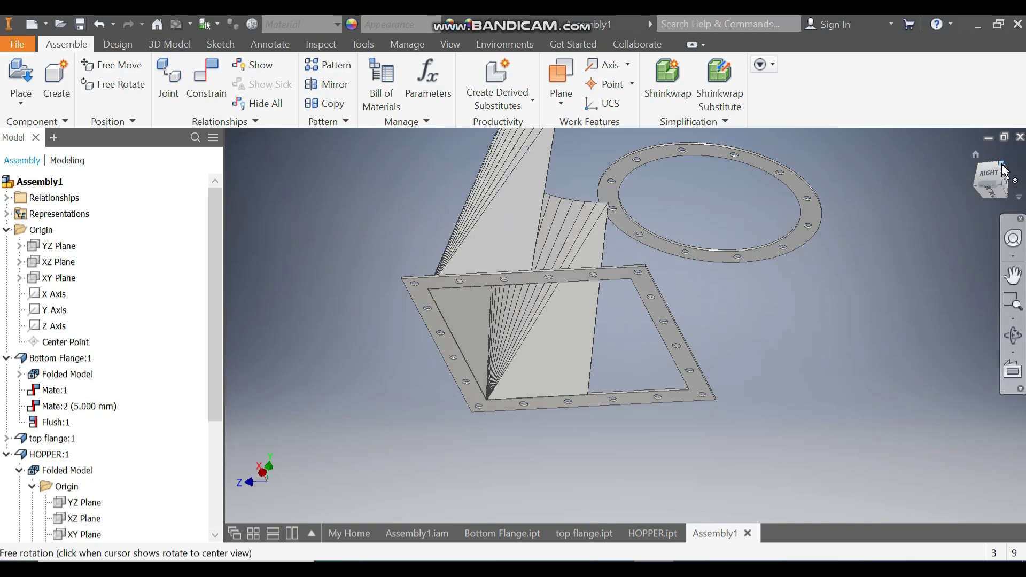
Mirror the hopper about the assembly's XY plane with mirrored relationships, inserting it as a new grounded part HOPPER_MIR.ipt
click(989, 177)
scroll(716, 361, up, 2)
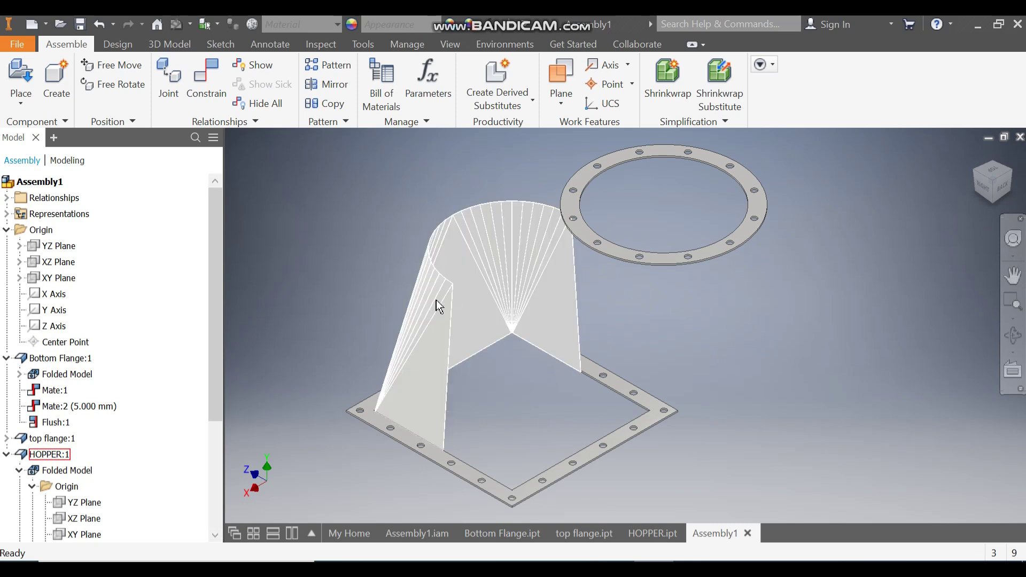
click(329, 84)
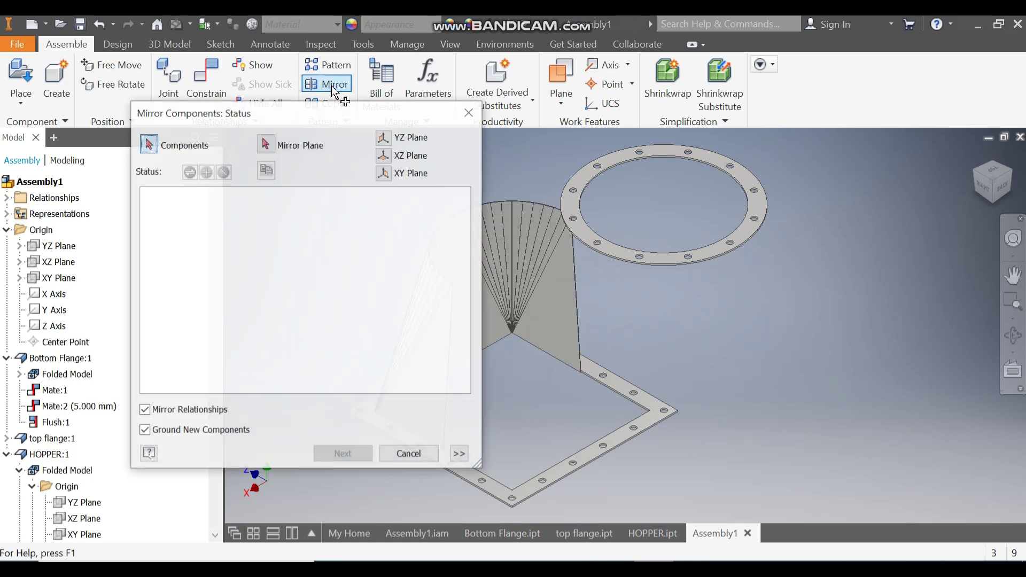
click(521, 227)
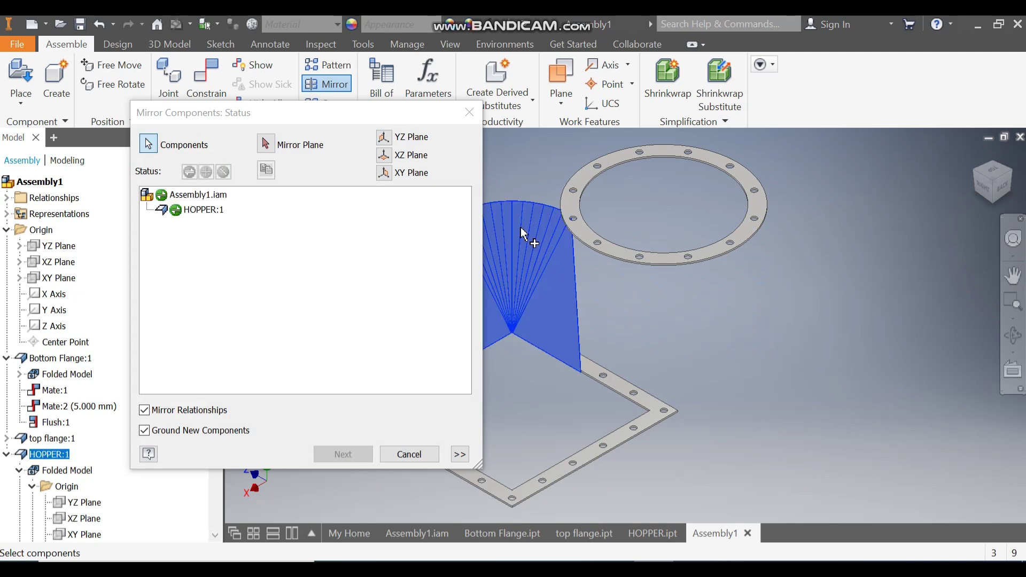
middle_drag(658, 302, 904, 316)
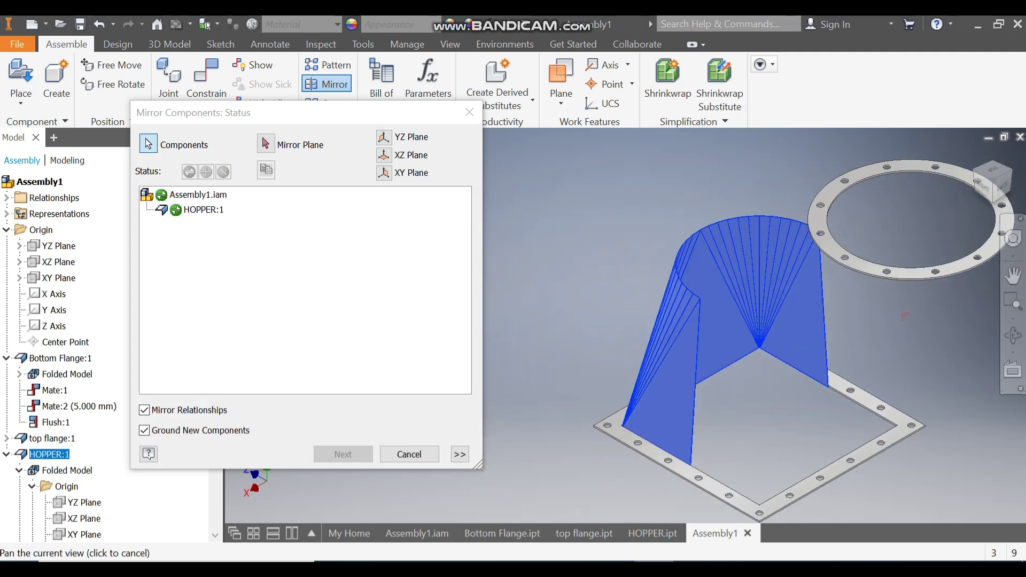
click(265, 144)
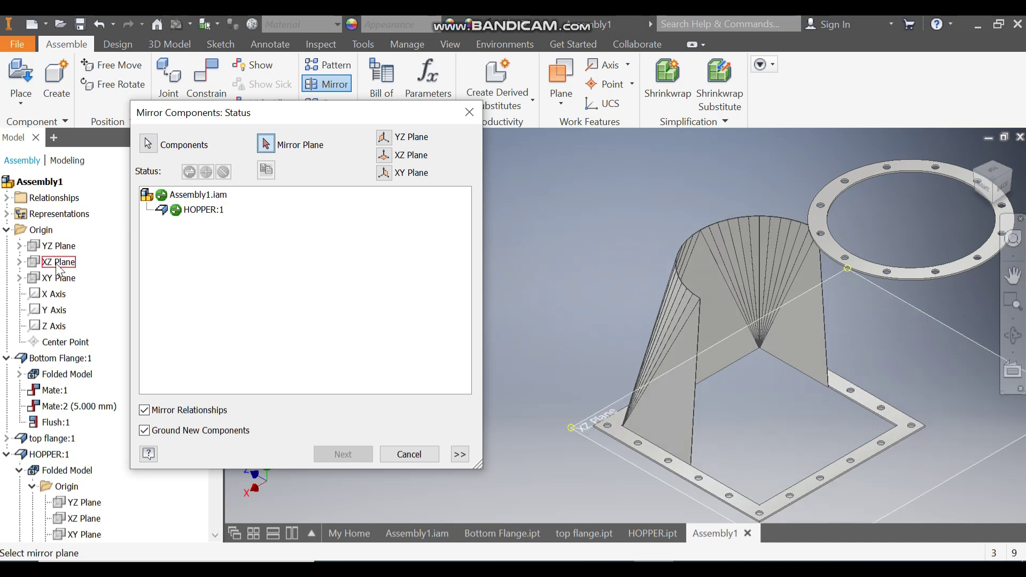
click(59, 279)
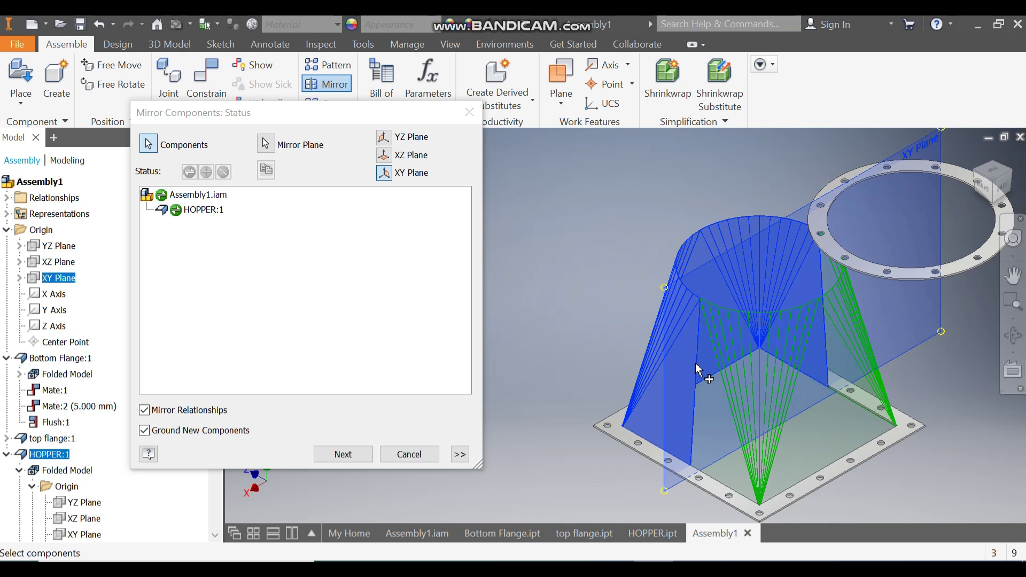
click(342, 455)
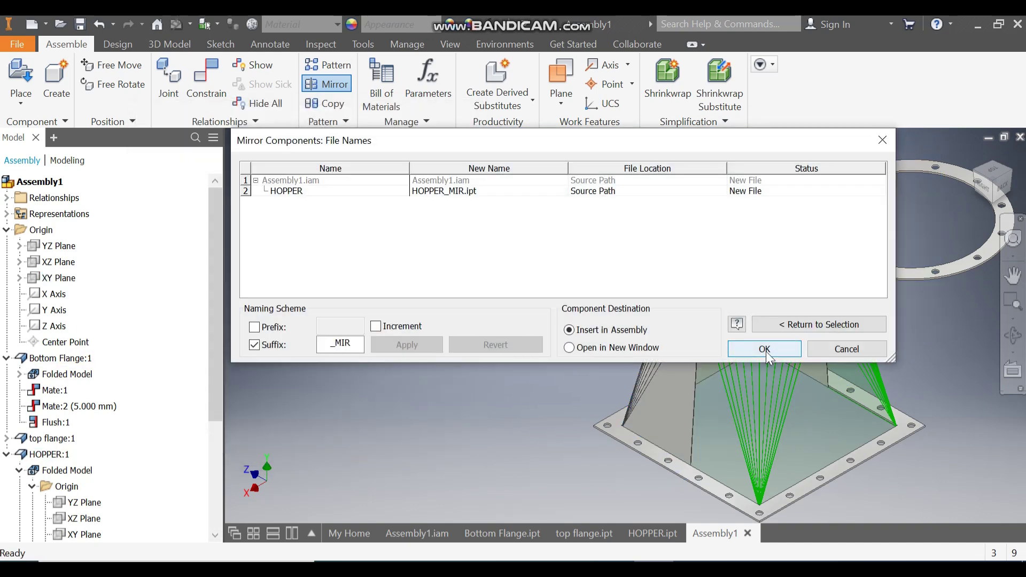
click(765, 349)
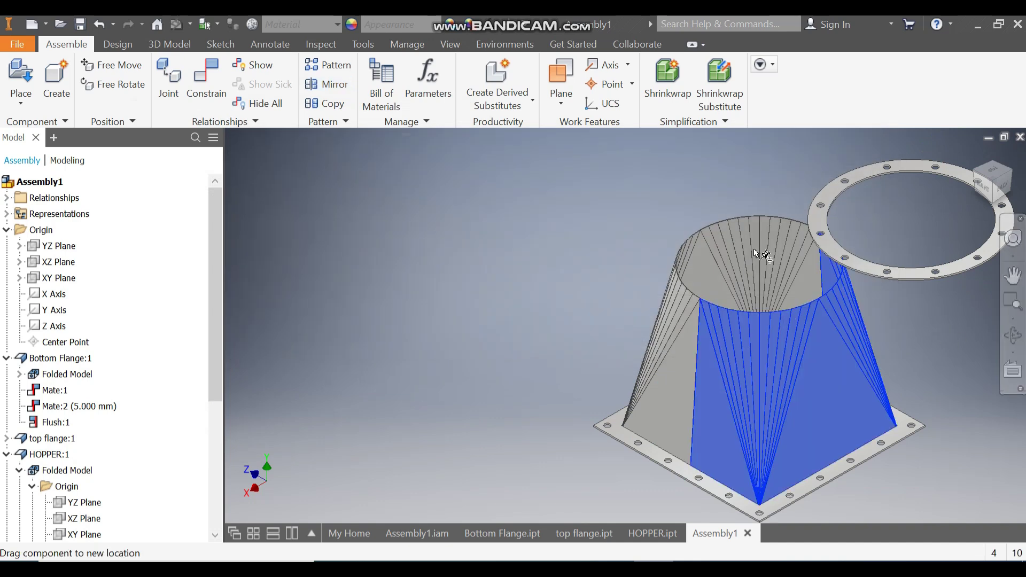
click(775, 278)
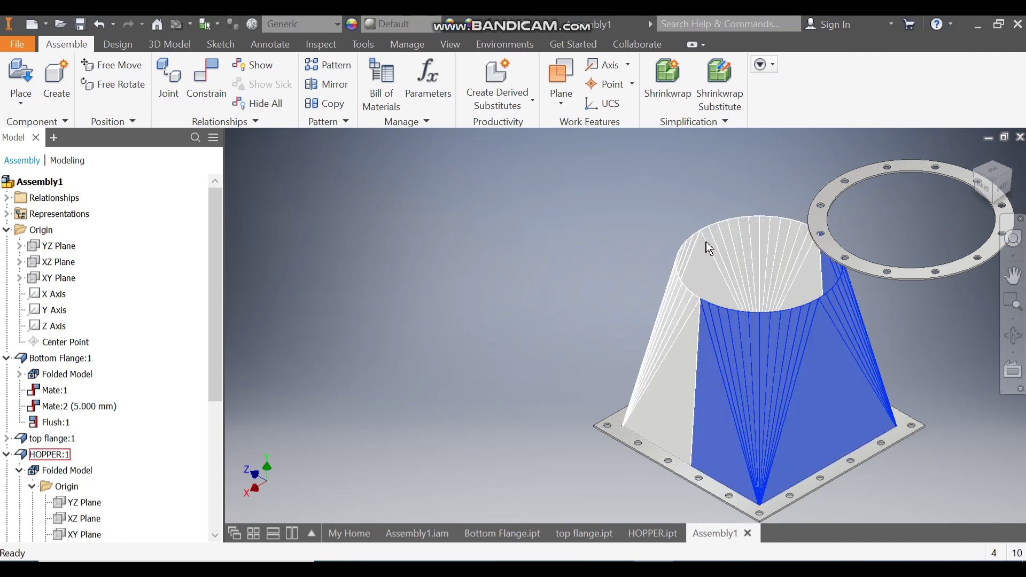
click(566, 249)
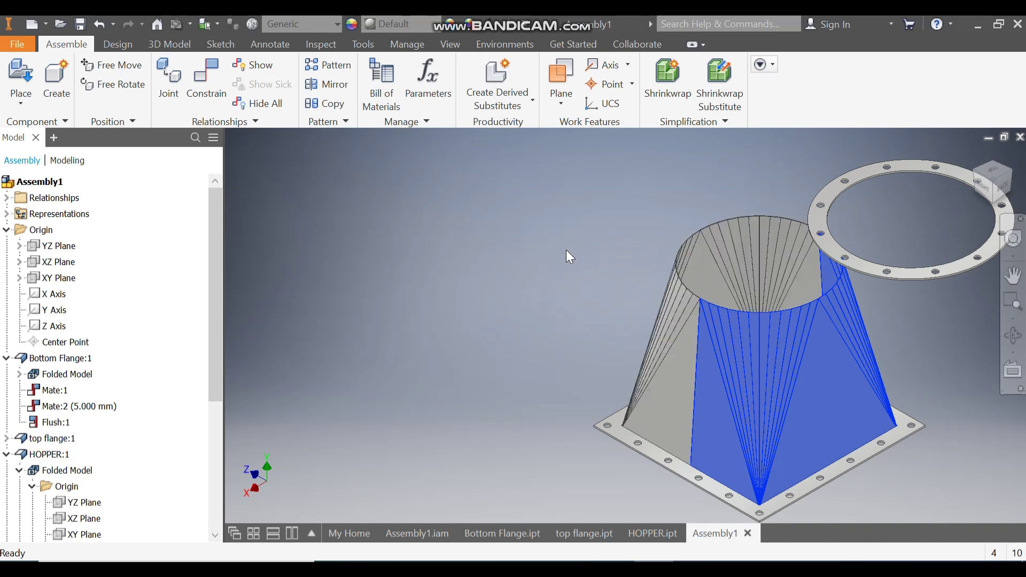
Move the loose top flange away from the hopper body into the empty space on its opposite side
click(1013, 275)
drag(940, 326, 824, 304)
key(Escape)
drag(787, 245, 356, 242)
middle_drag(717, 212, 779, 228)
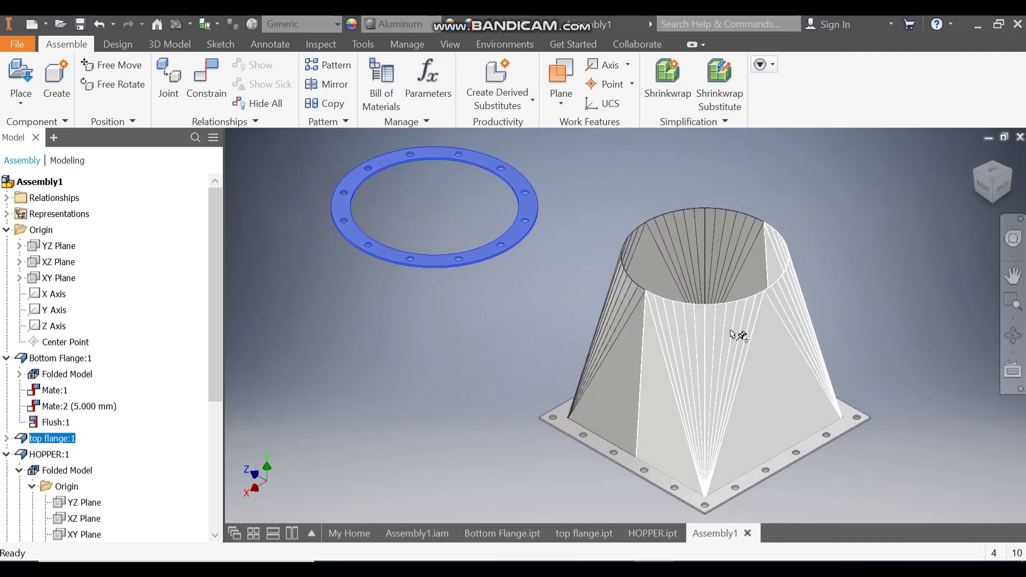
click(362, 286)
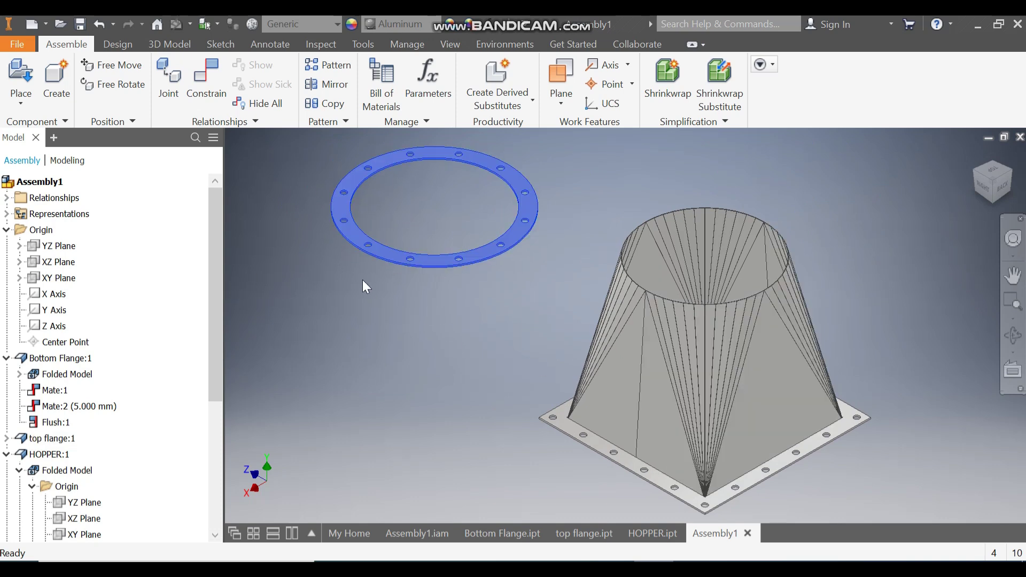
Constrain the top flange's YZ plane to the assembly's YZ plane with the Mate solution and 0 mm offset
click(203, 81)
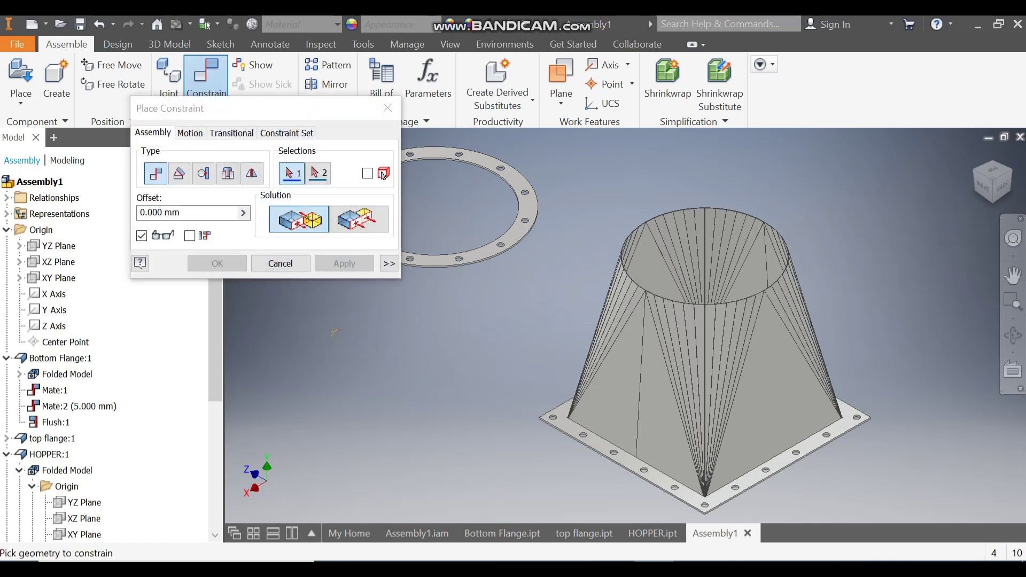
middle_drag(259, 325, 407, 346)
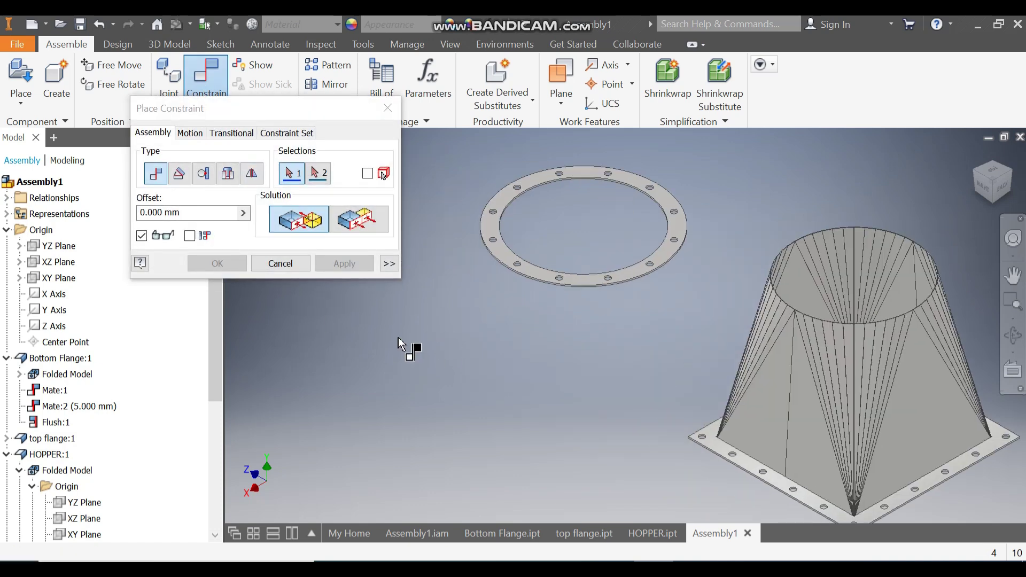
click(68, 253)
click(6, 358)
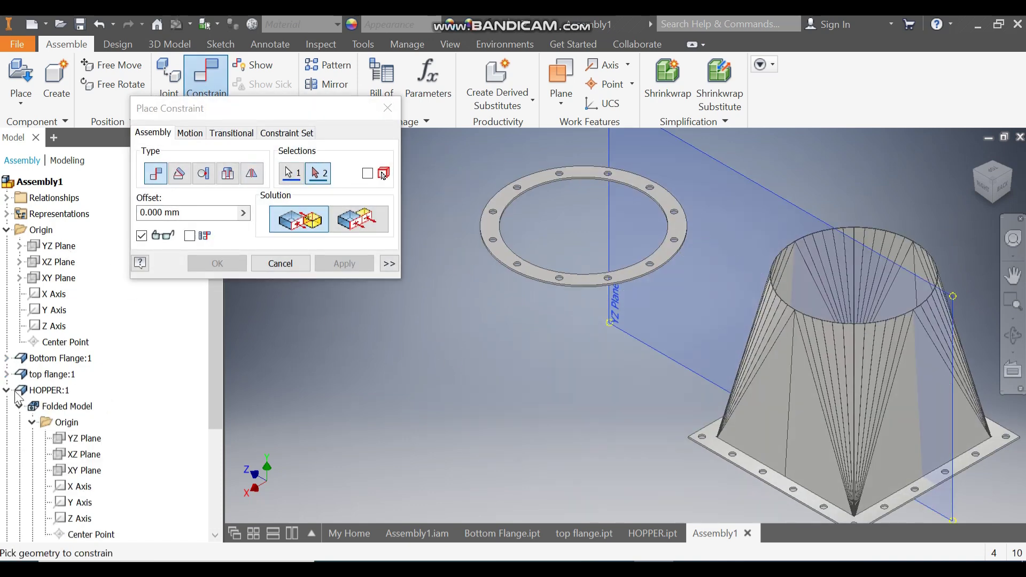
click(7, 390)
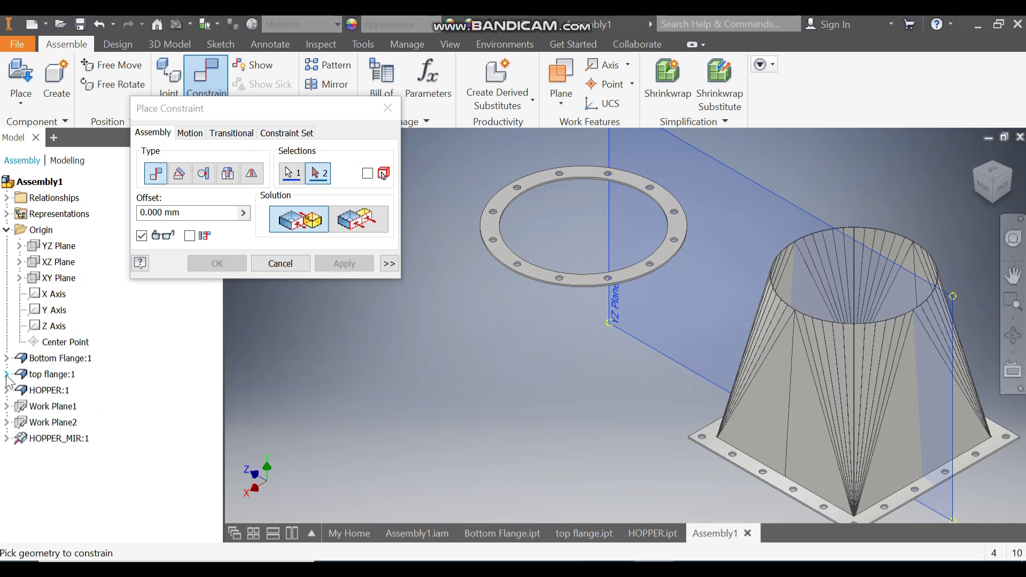
click(7, 374)
click(19, 390)
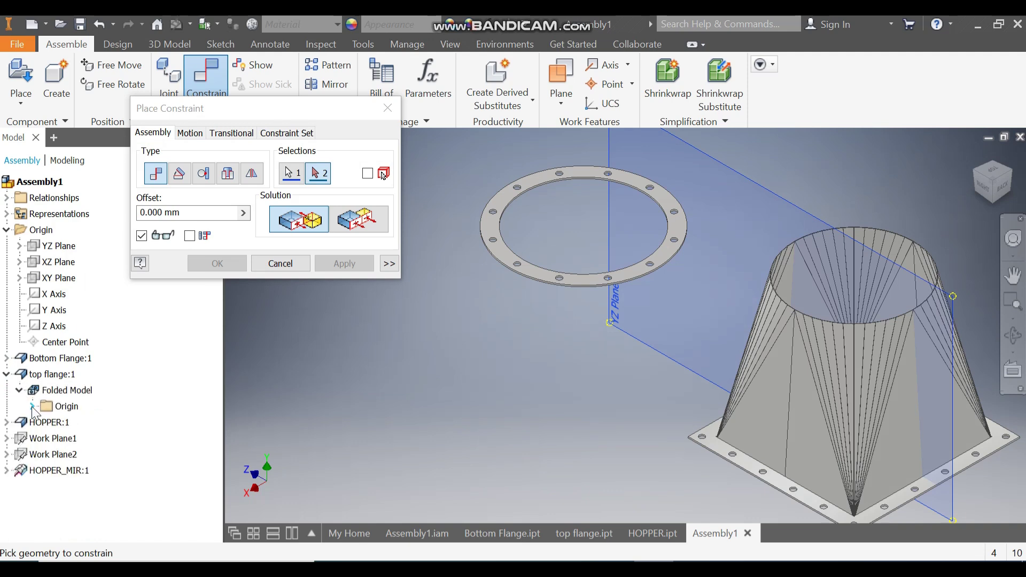
click(33, 408)
click(87, 380)
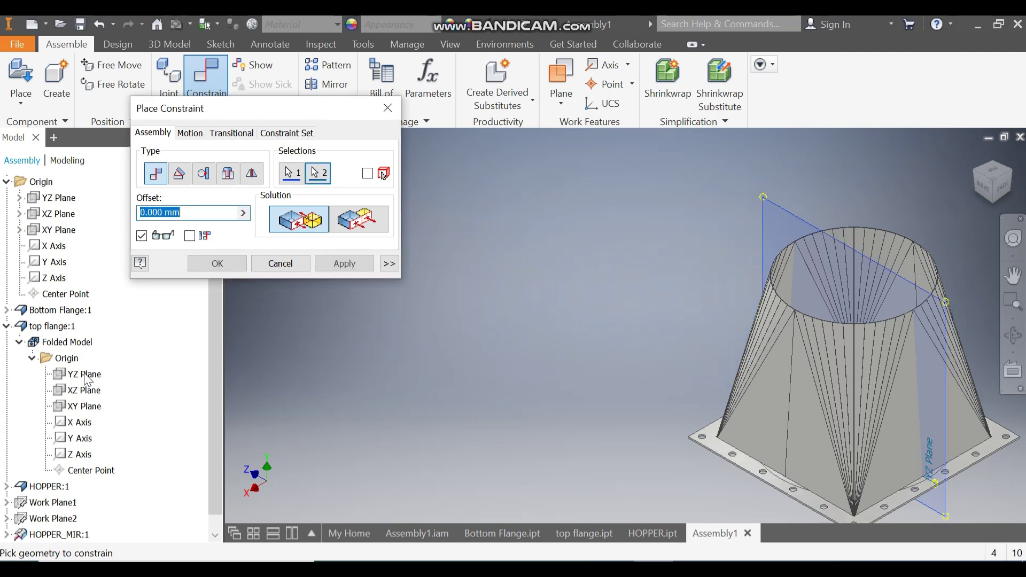
click(351, 265)
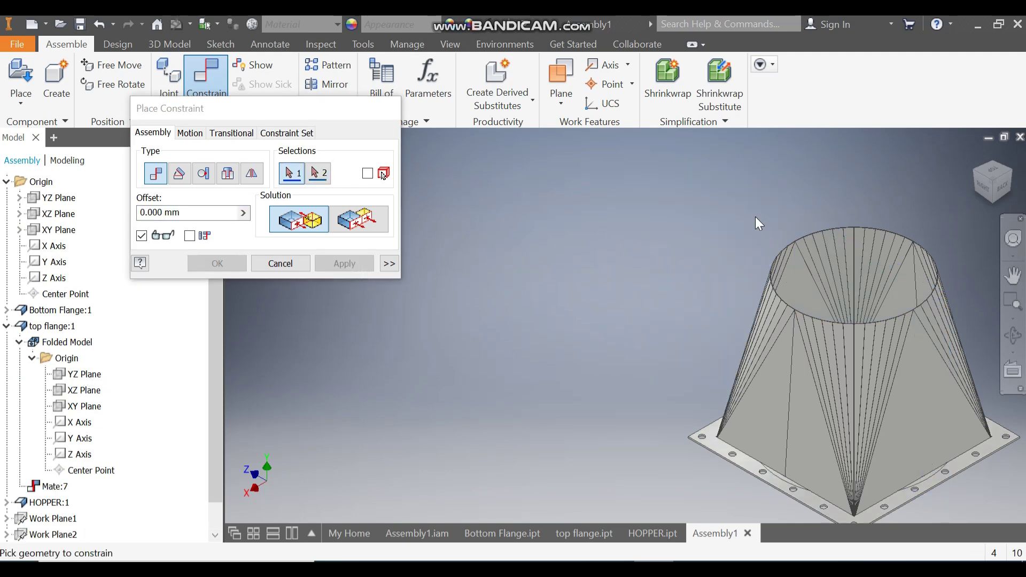
key(Escape)
Move the partly constrained top flange to a free spot above the hopper's round opening
shift+middle_drag(895, 229, 627, 283)
drag(628, 284, 601, 147)
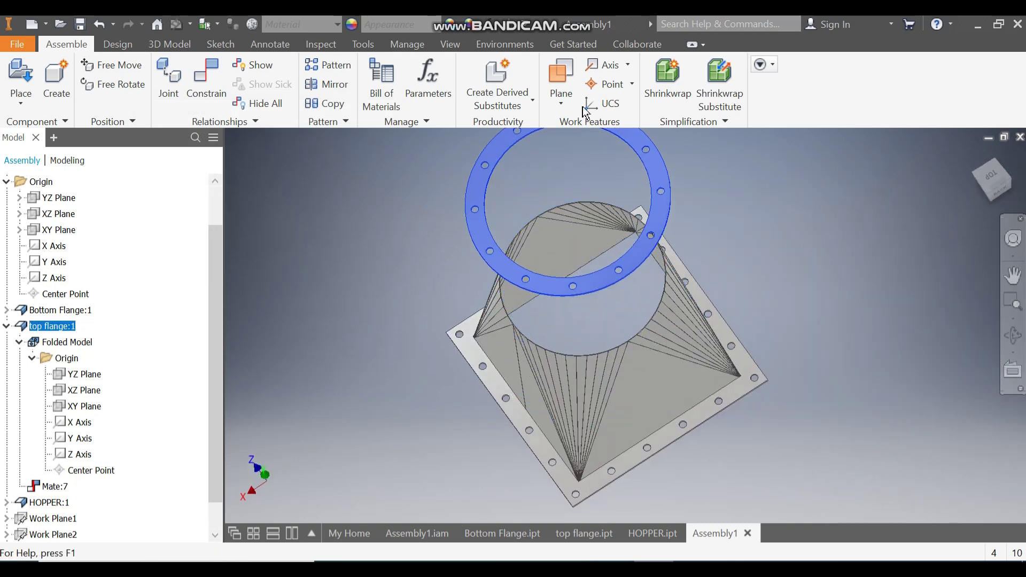
click(993, 201)
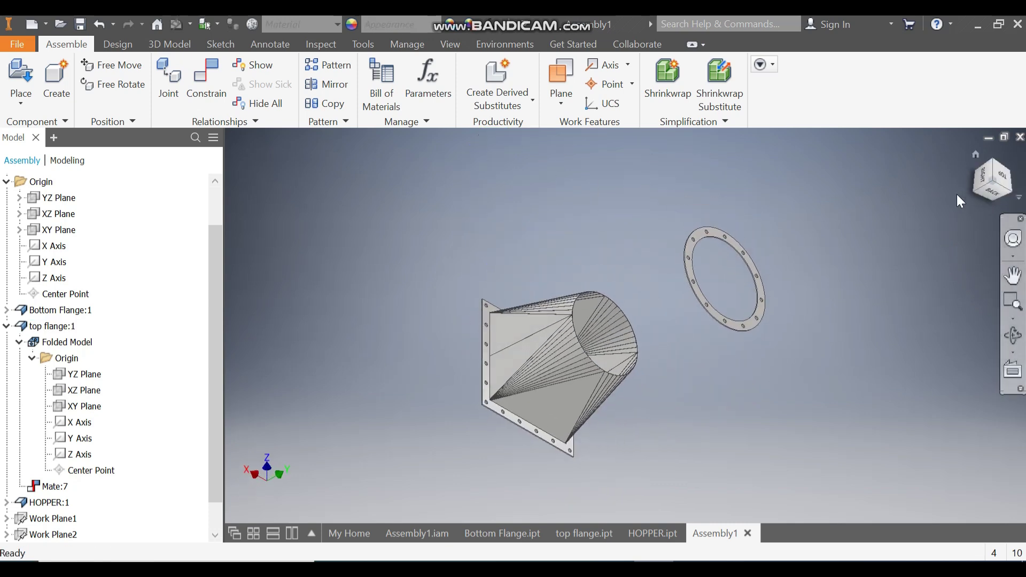
shift+middle_drag(899, 319, 635, 327)
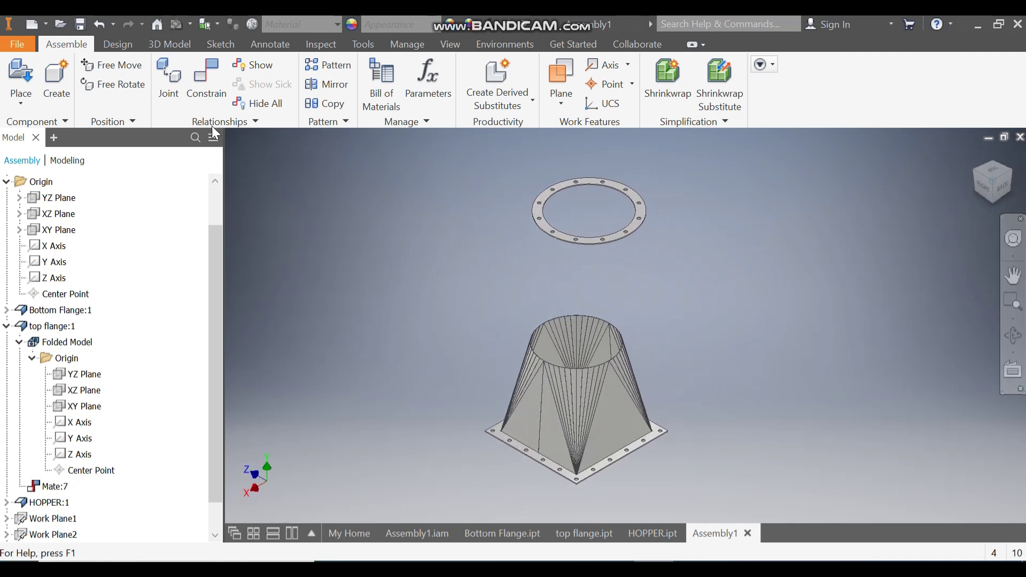
Start a Mate constraint between the top flange's XZ plane and the underside face of the bottom flange
click(207, 86)
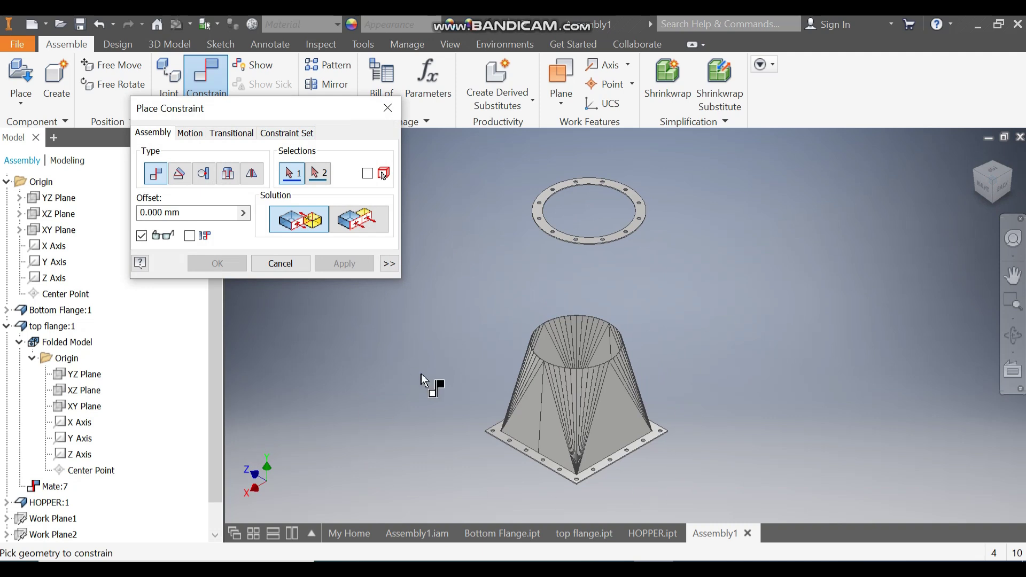
click(88, 397)
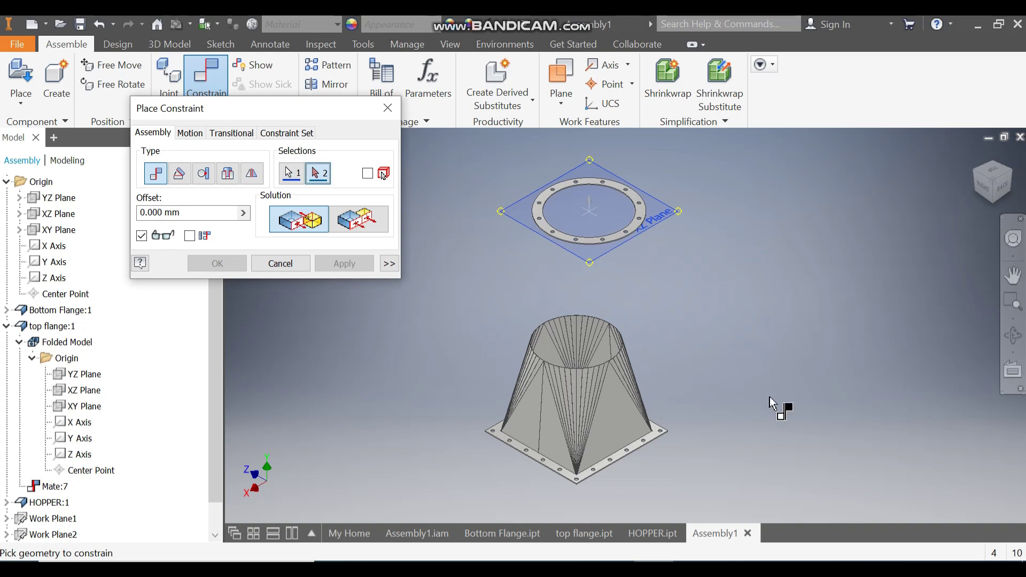
shift+middle_drag(770, 404, 825, 309)
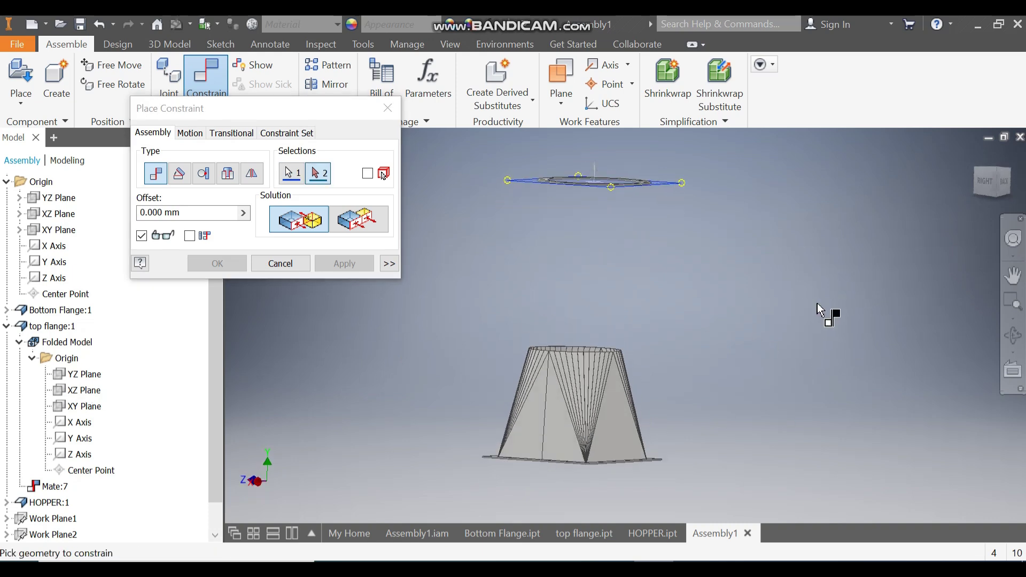
click(985, 181)
scroll(678, 201, up, 5)
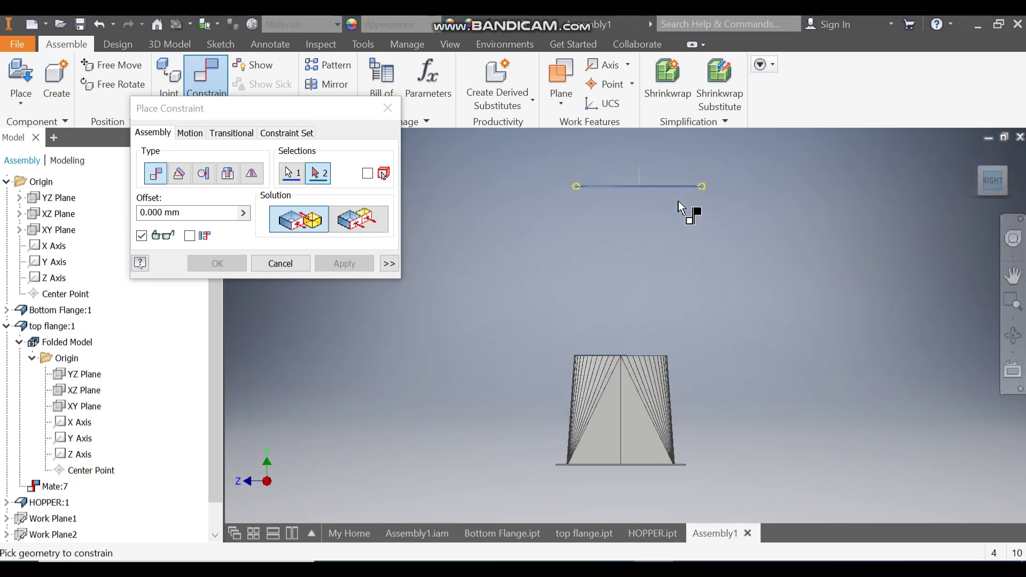
scroll(581, 185, down, 4)
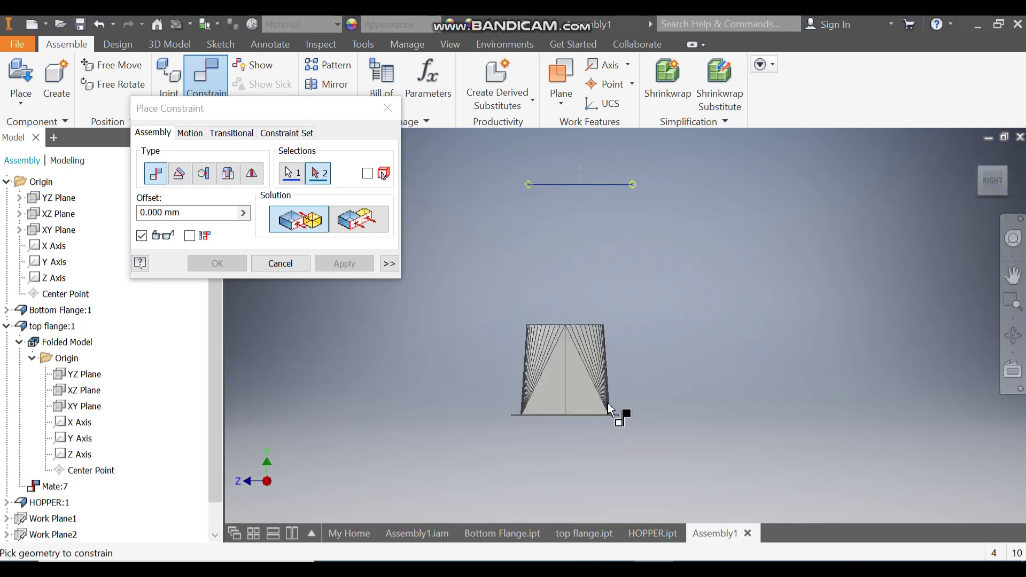
shift+middle_drag(700, 446, 624, 449)
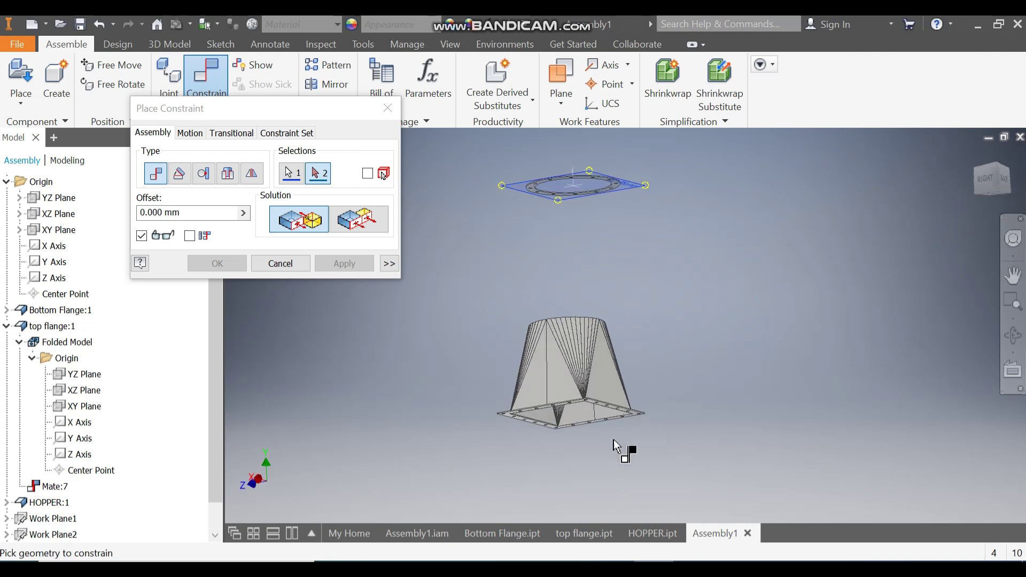
scroll(564, 398, up, 6)
click(630, 428)
scroll(617, 386, down, 5)
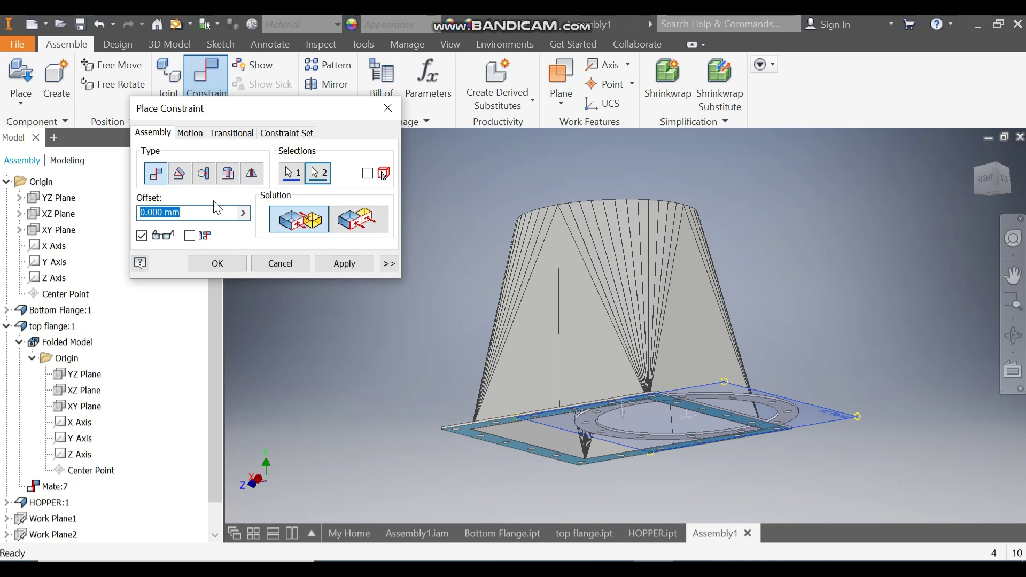
Try mate offsets of 510 mm and -510 mm and compare the top flange's height with the hopper's rim
text(510)
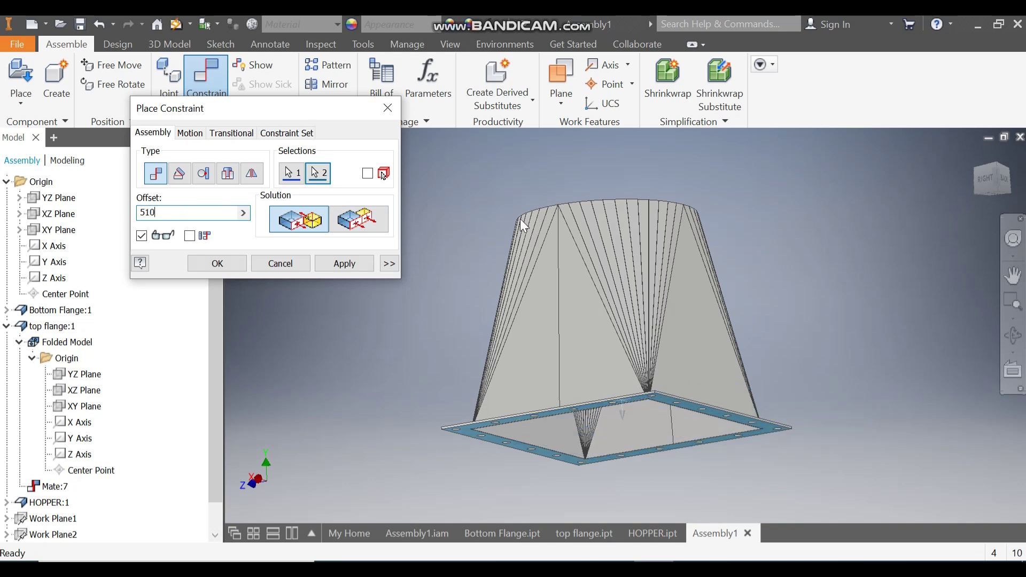
scroll(793, 283, down, 3)
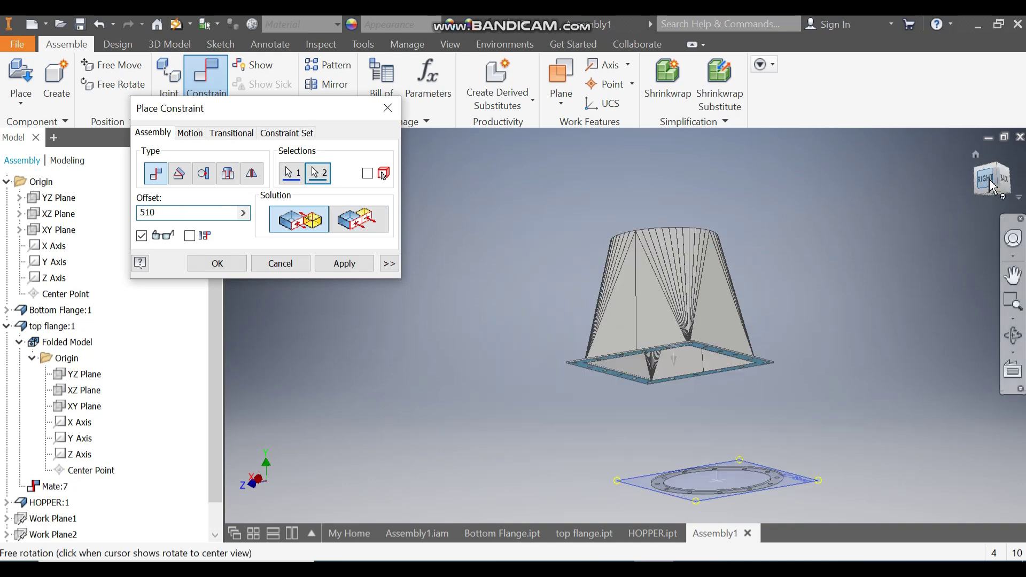
click(997, 163)
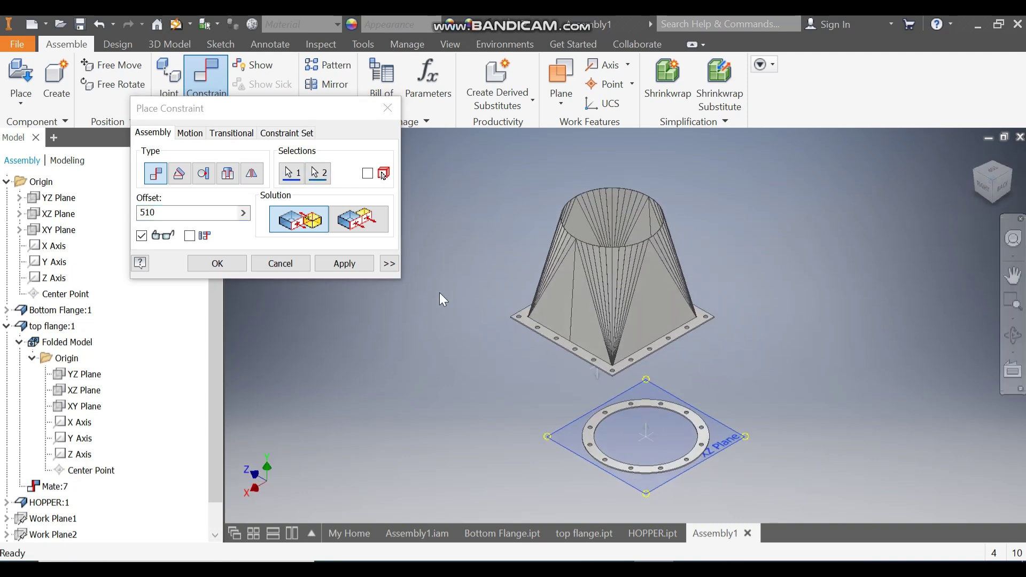
click(142, 213)
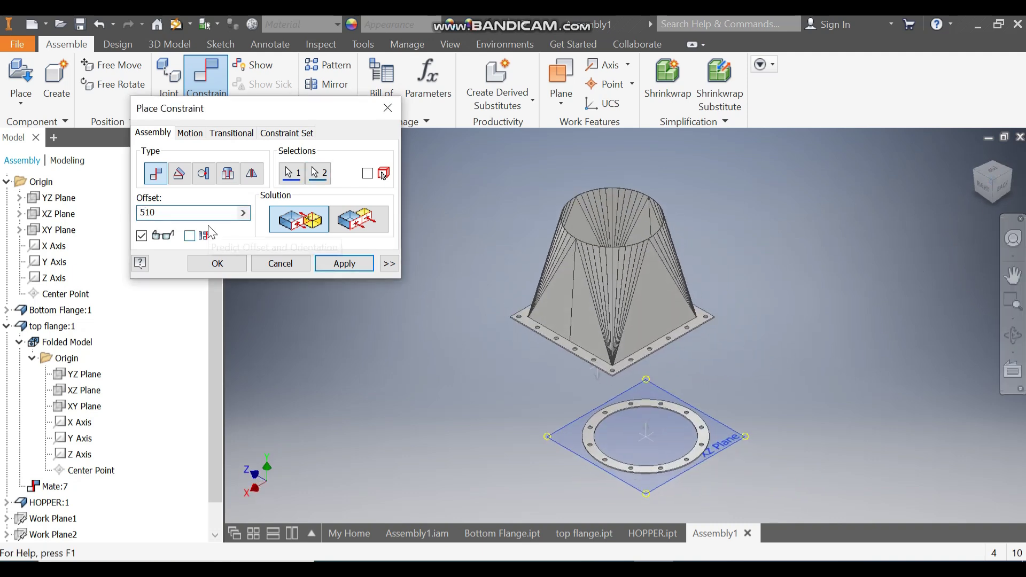
text(-)
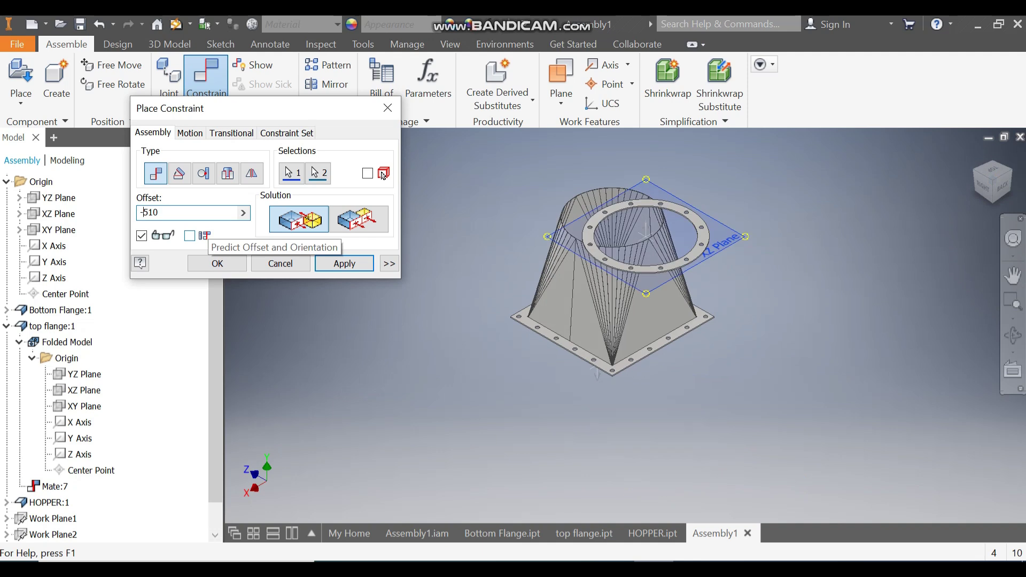
click(983, 187)
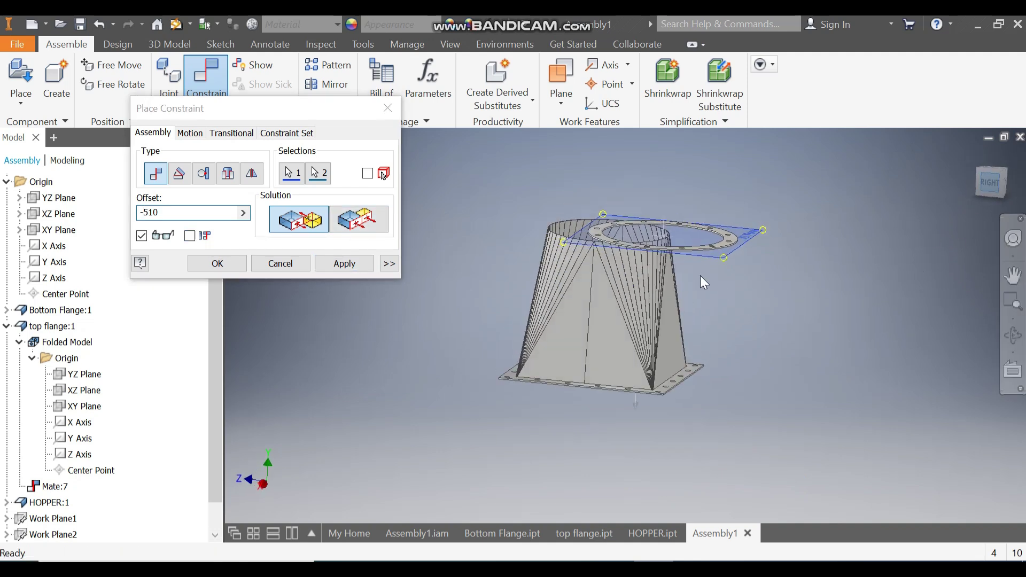
scroll(630, 250, down, 5)
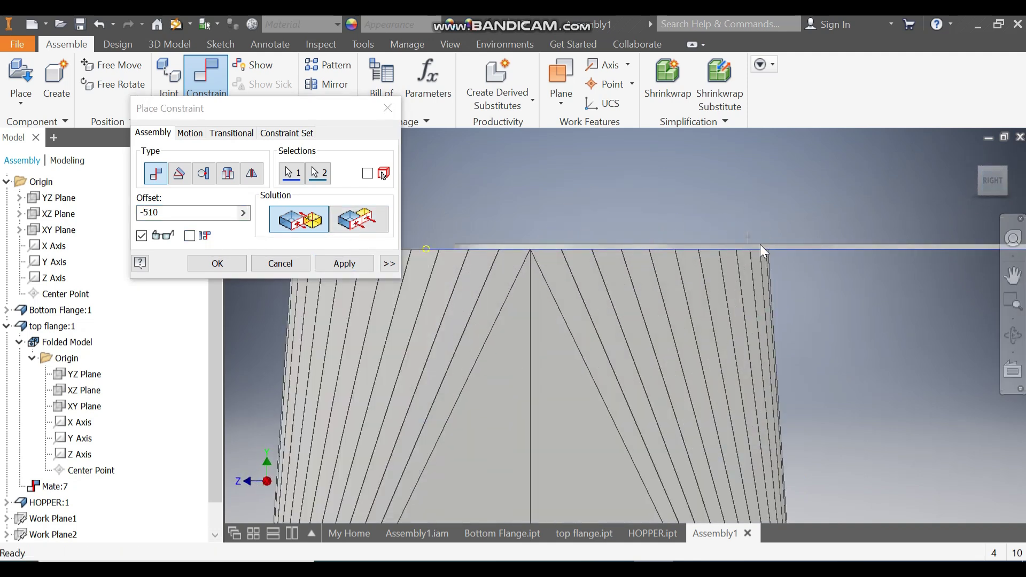
scroll(729, 224, down, 2)
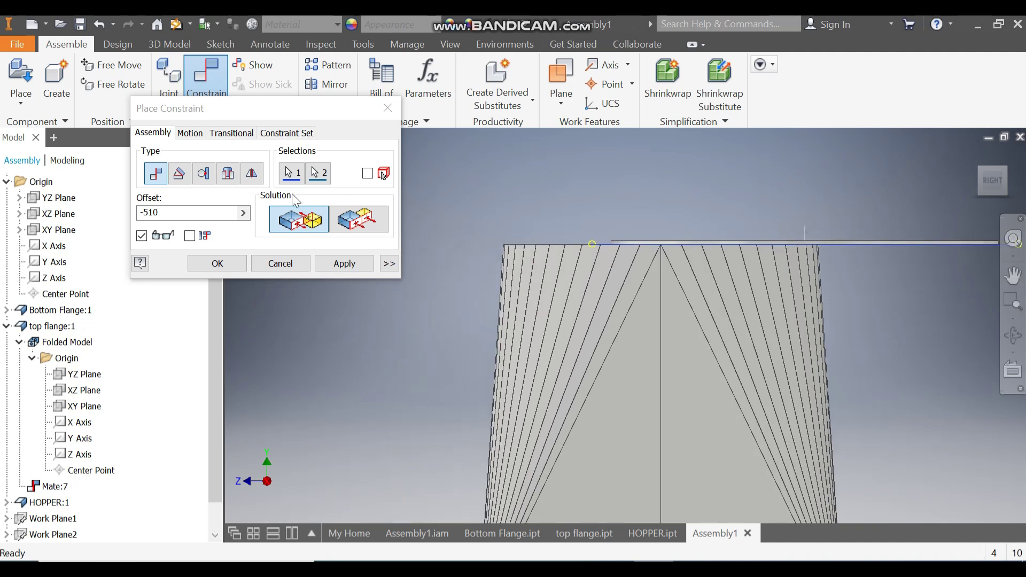
Set the top flange's mate offset to -505 mm, apply the constraint and finish constraining
double_click(168, 216)
text(-50)
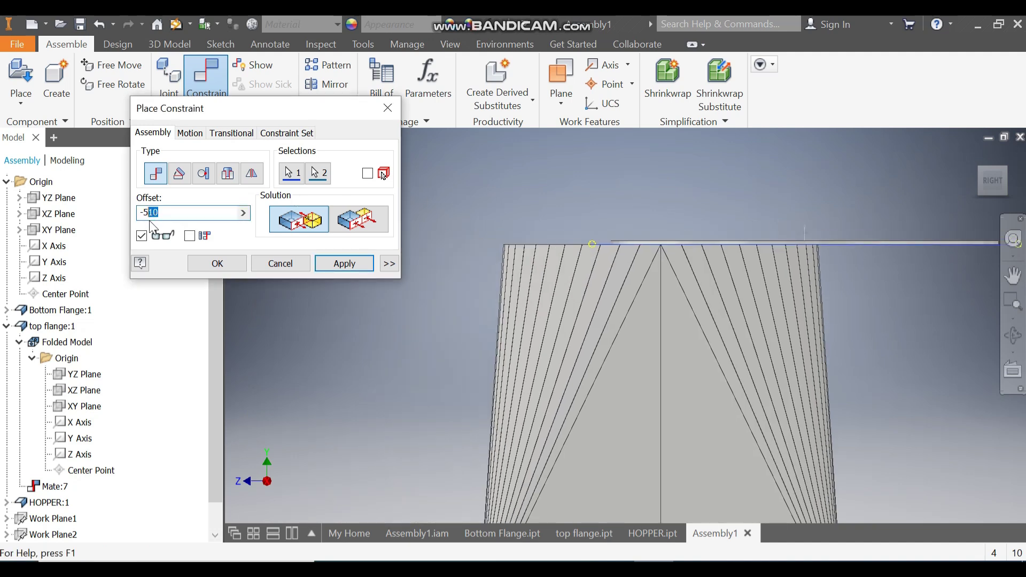
text(5)
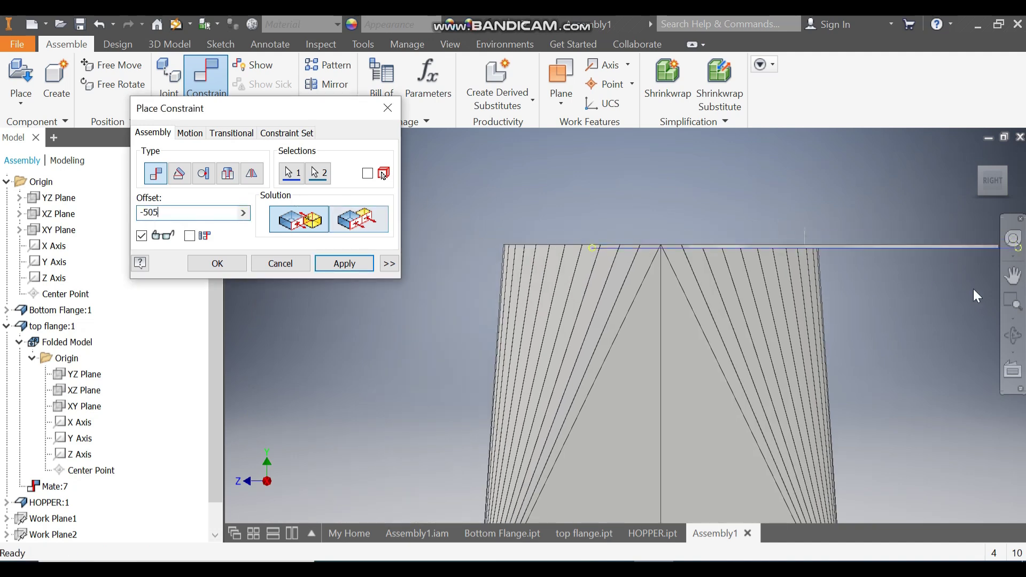
scroll(845, 247, down, 3)
scroll(845, 247, down, 2)
scroll(745, 214, up, 3)
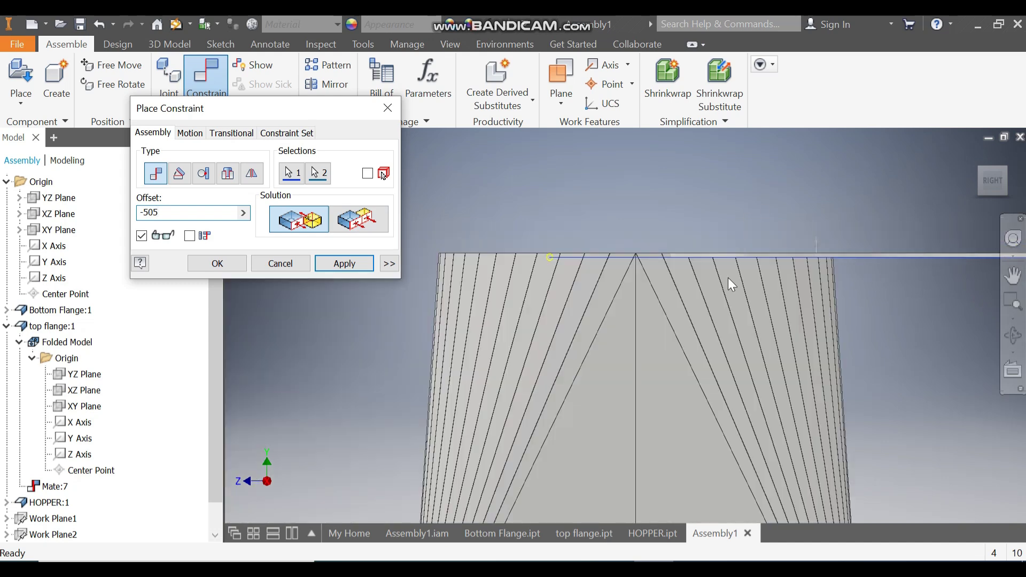
scroll(677, 256, down, 3)
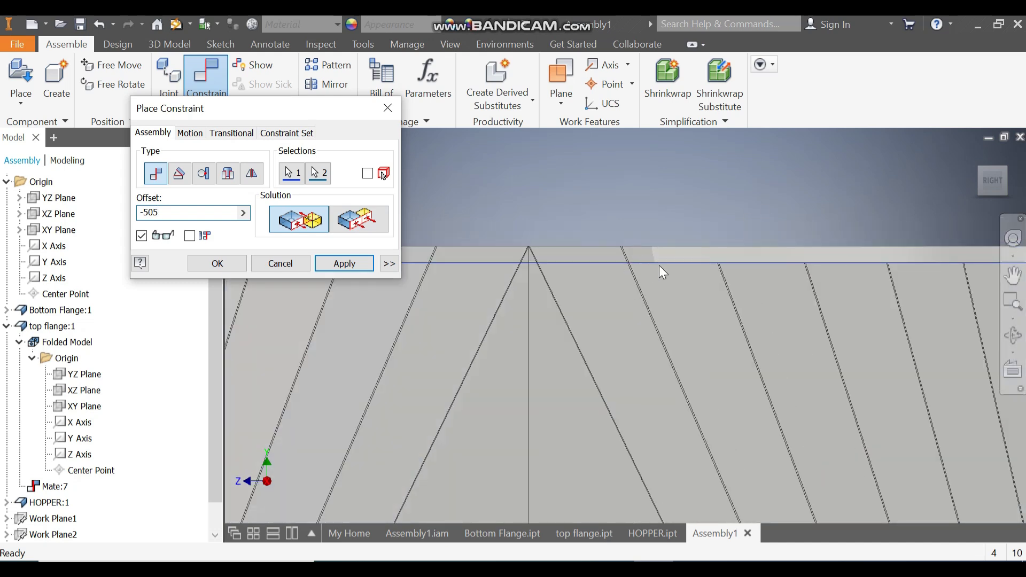
click(344, 263)
scroll(774, 200, up, 3)
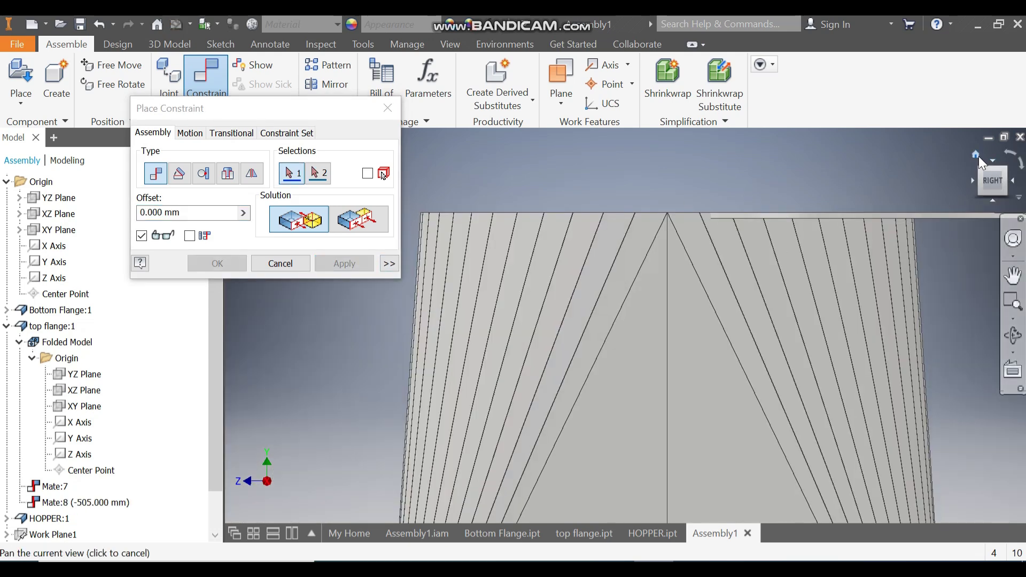
click(978, 156)
shift+middle_drag(895, 229, 848, 272)
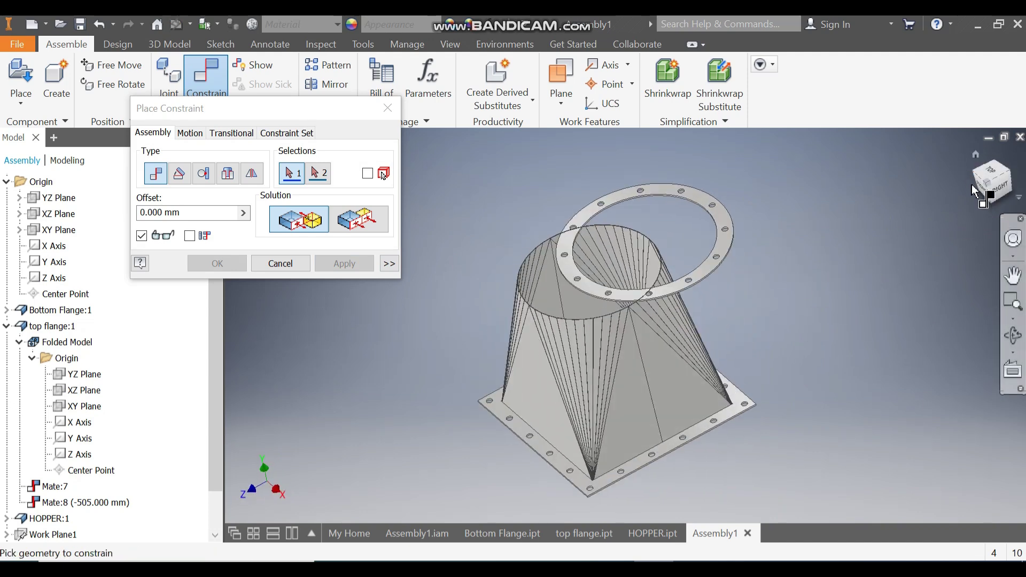
click(989, 193)
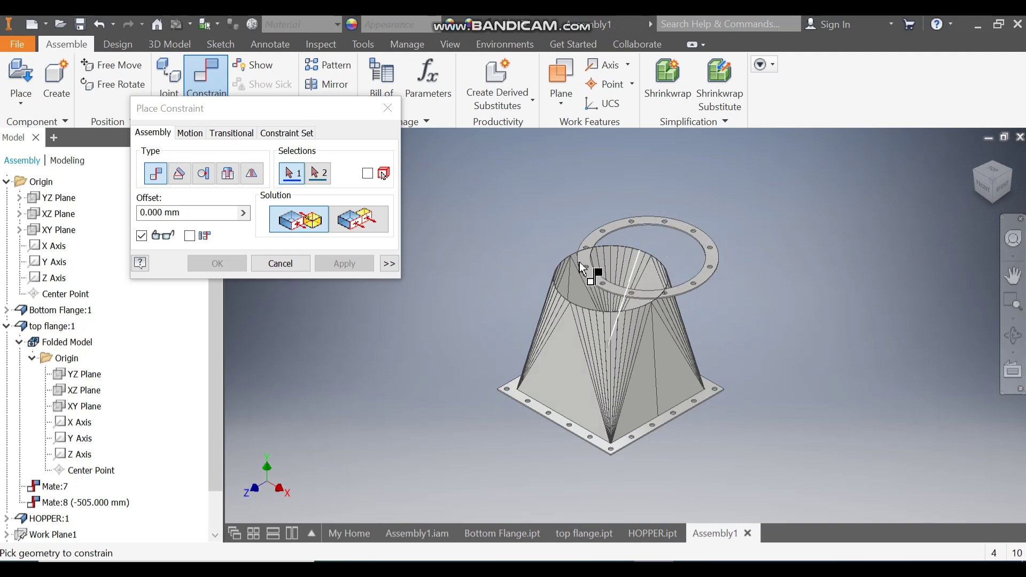
key(Escape)
Constrain the top flange's XY plane to the assembly's XY plane with the Mate solution and 0 mm offset
drag(678, 219, 656, 214)
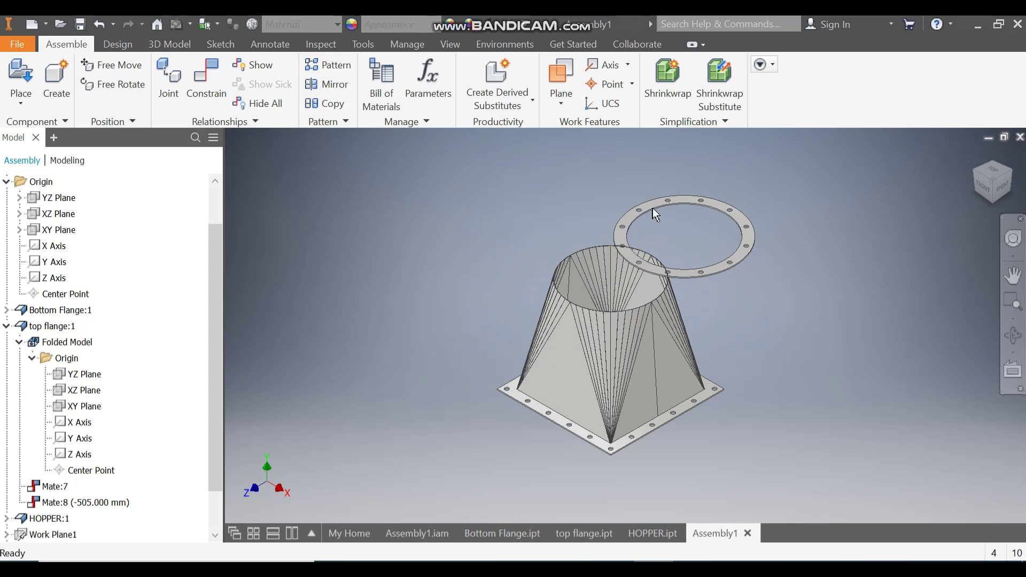
click(66, 231)
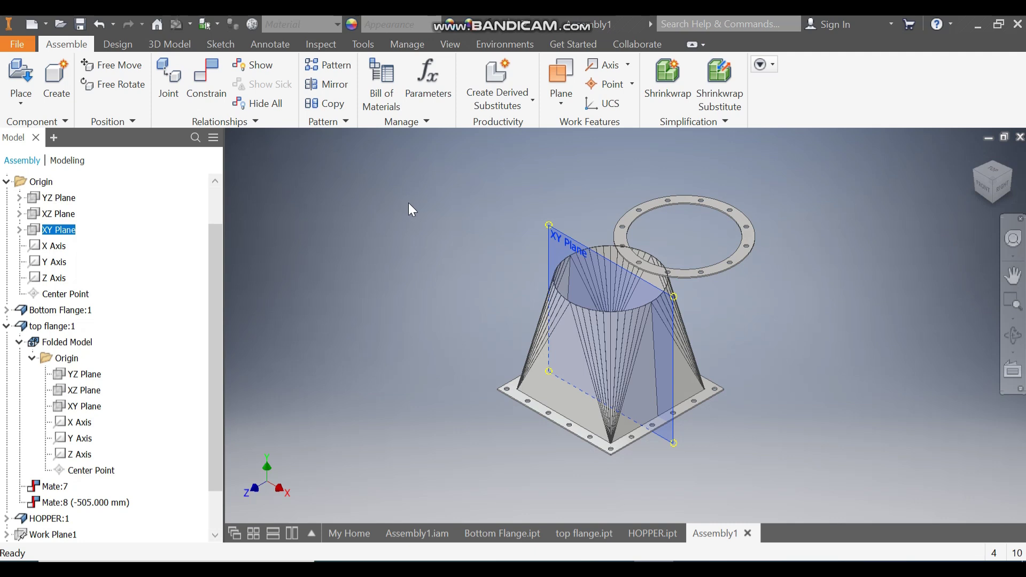
click(207, 77)
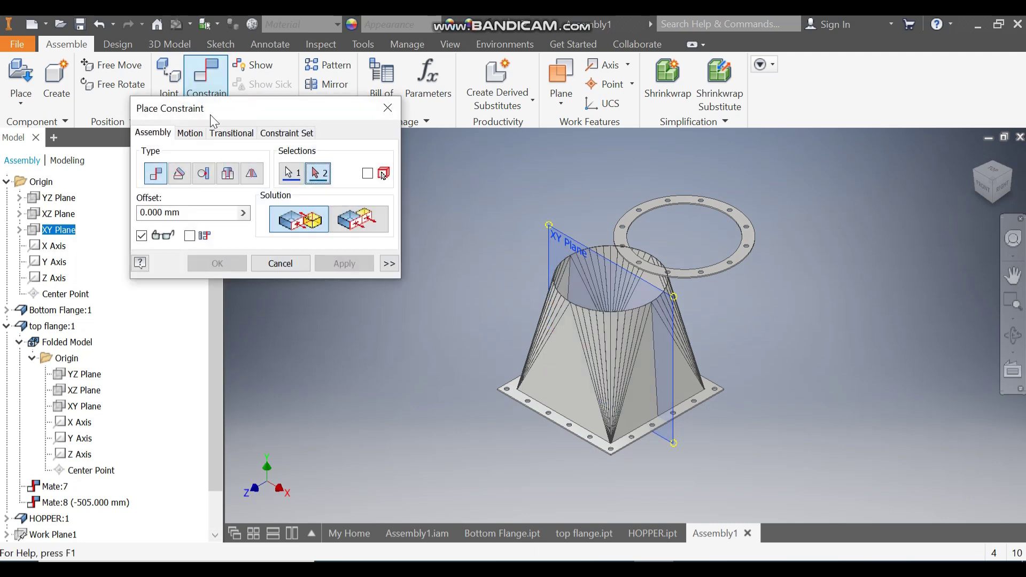
click(85, 407)
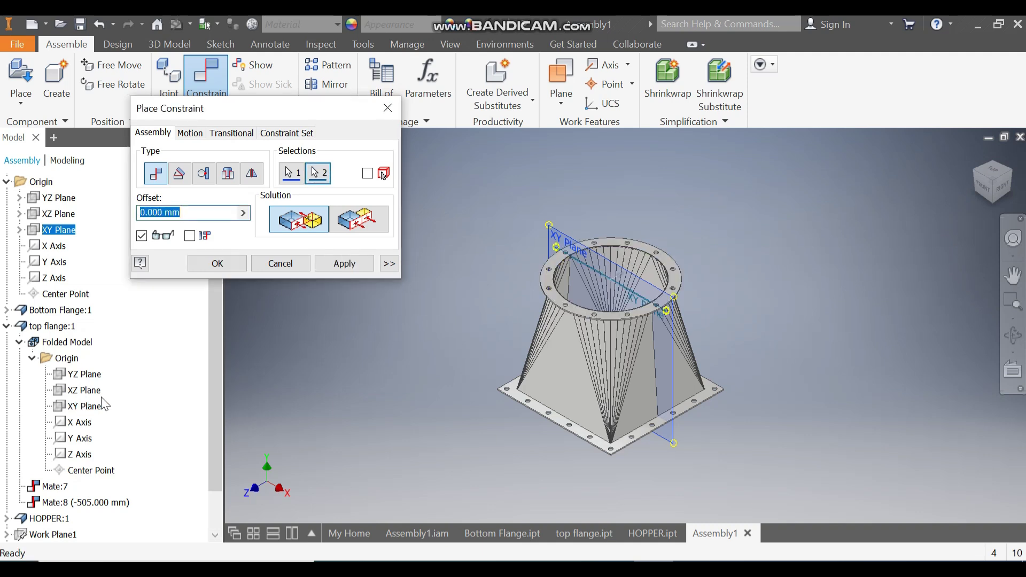
click(207, 264)
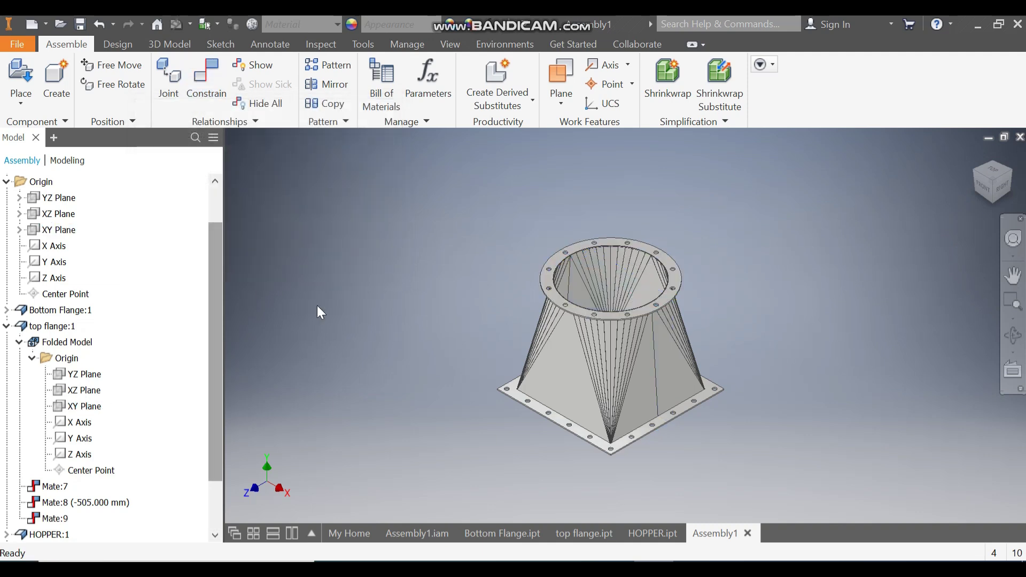
Test whether the top flange, bottom flange and hopper body can still be moved, and inspect the finished assembly
click(561, 307)
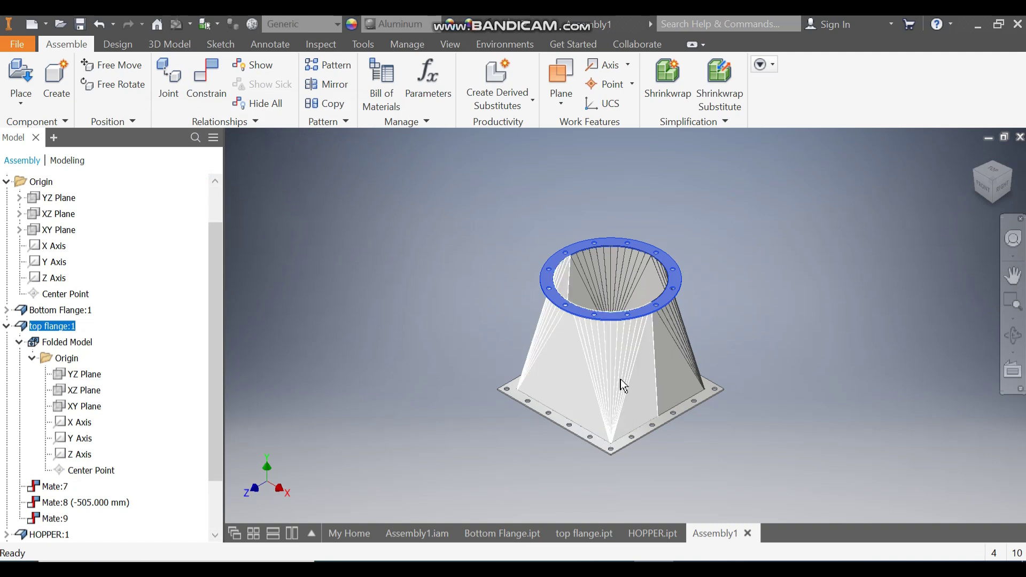
click(418, 365)
scroll(511, 428, up, 3)
click(570, 394)
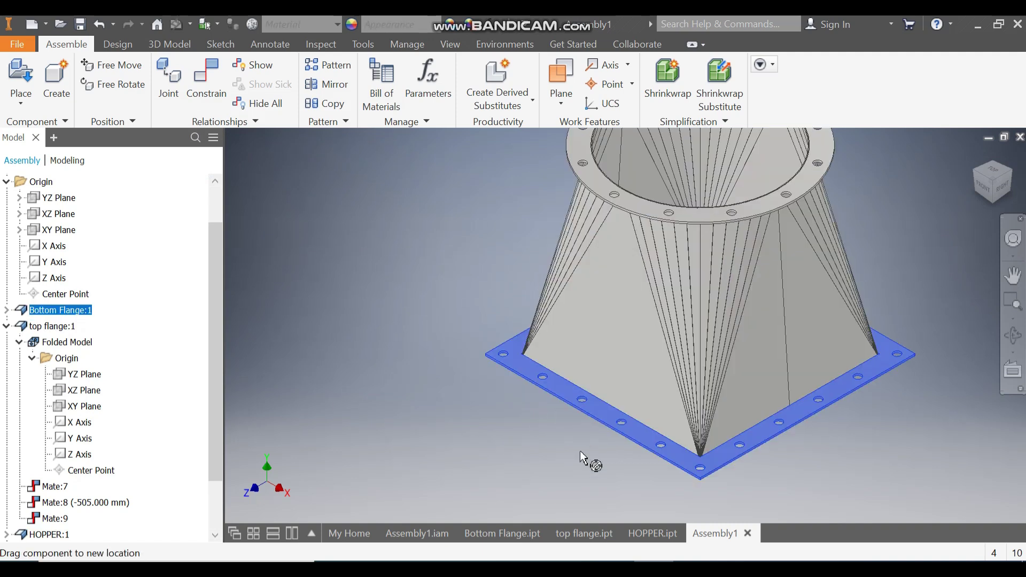
middle_drag(424, 366, 457, 388)
scroll(607, 354, down, 3)
click(607, 354)
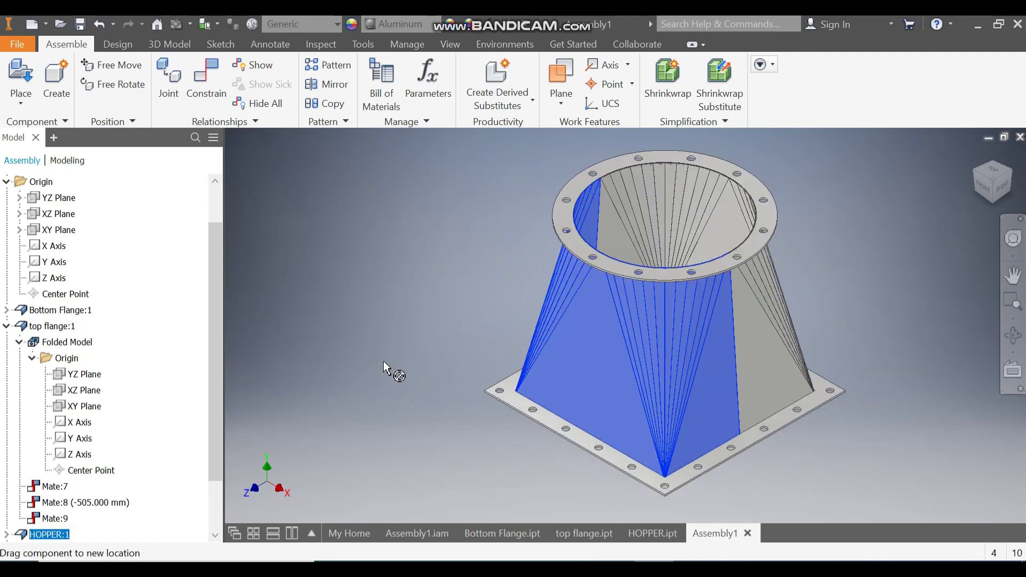
shift+middle_drag(389, 370, 854, 172)
click(841, 213)
scroll(841, 213, down, 2)
middle_drag(841, 214, 763, 235)
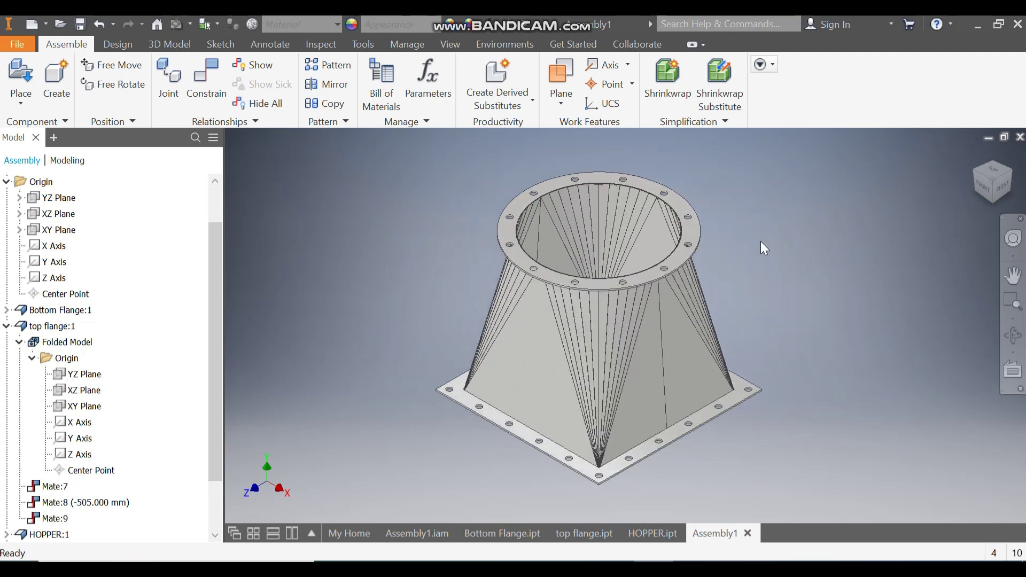